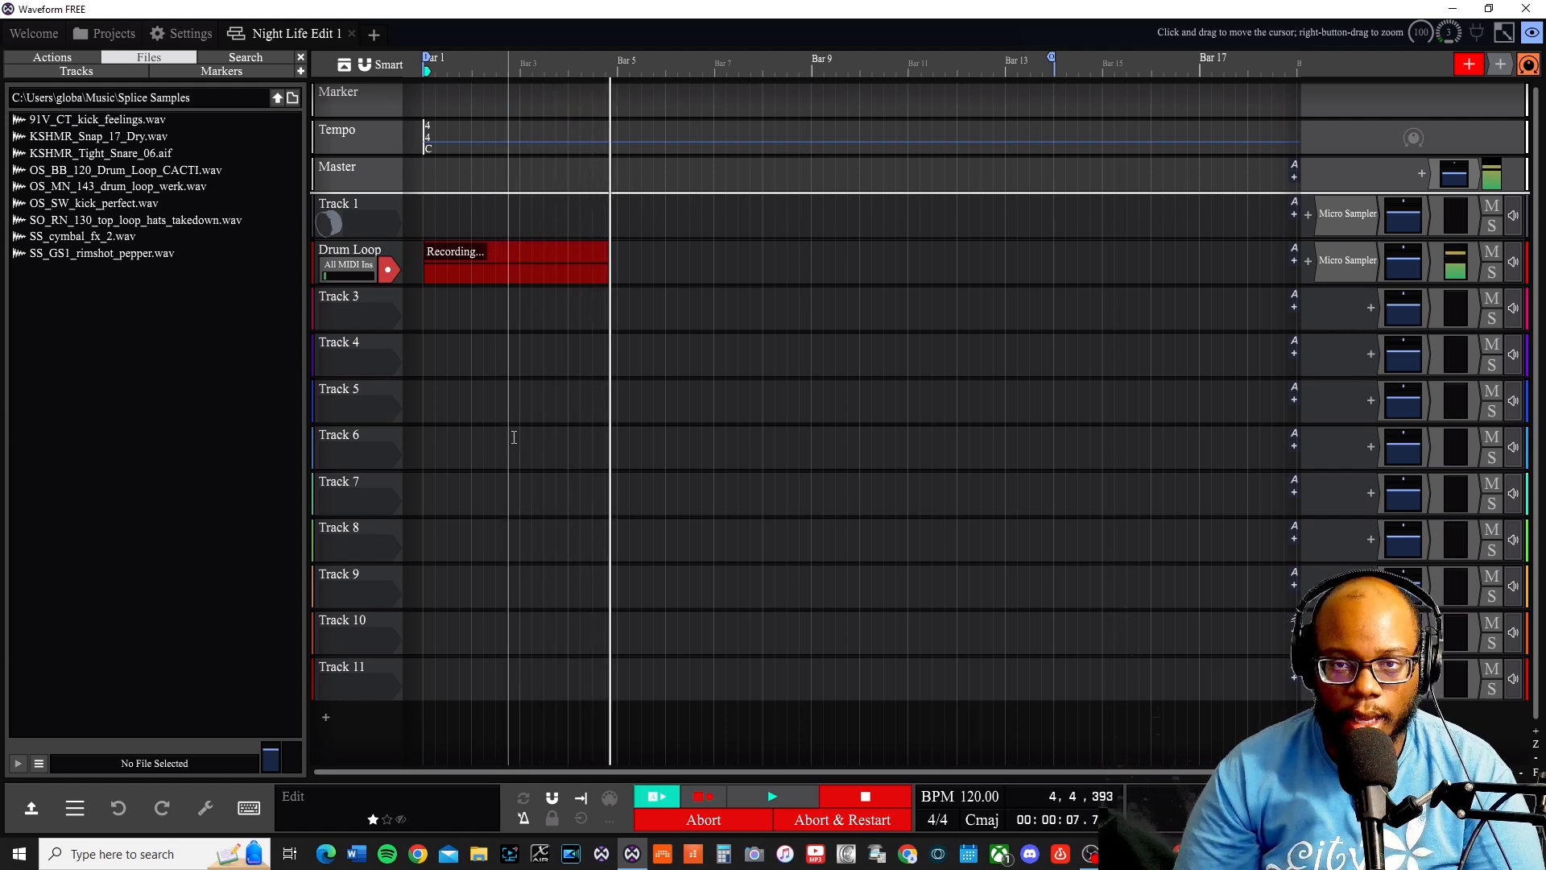
- Stop the recording and place OS_BB_120_Drum_Loop_CACTI.wav on Track 3 at the start of bar 1
key("space")
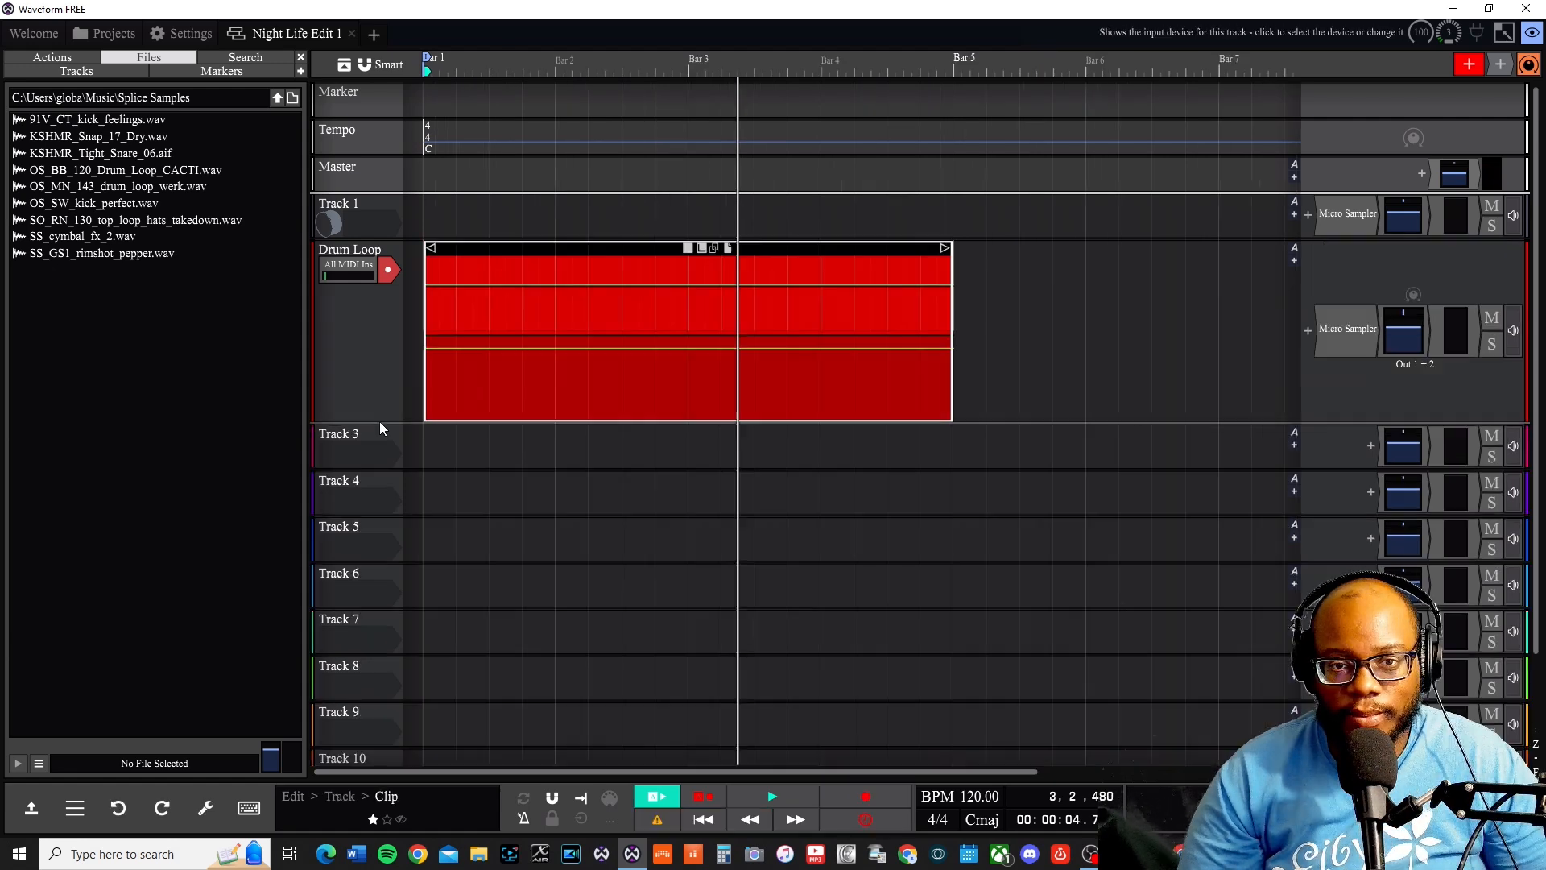
left_click(380, 430)
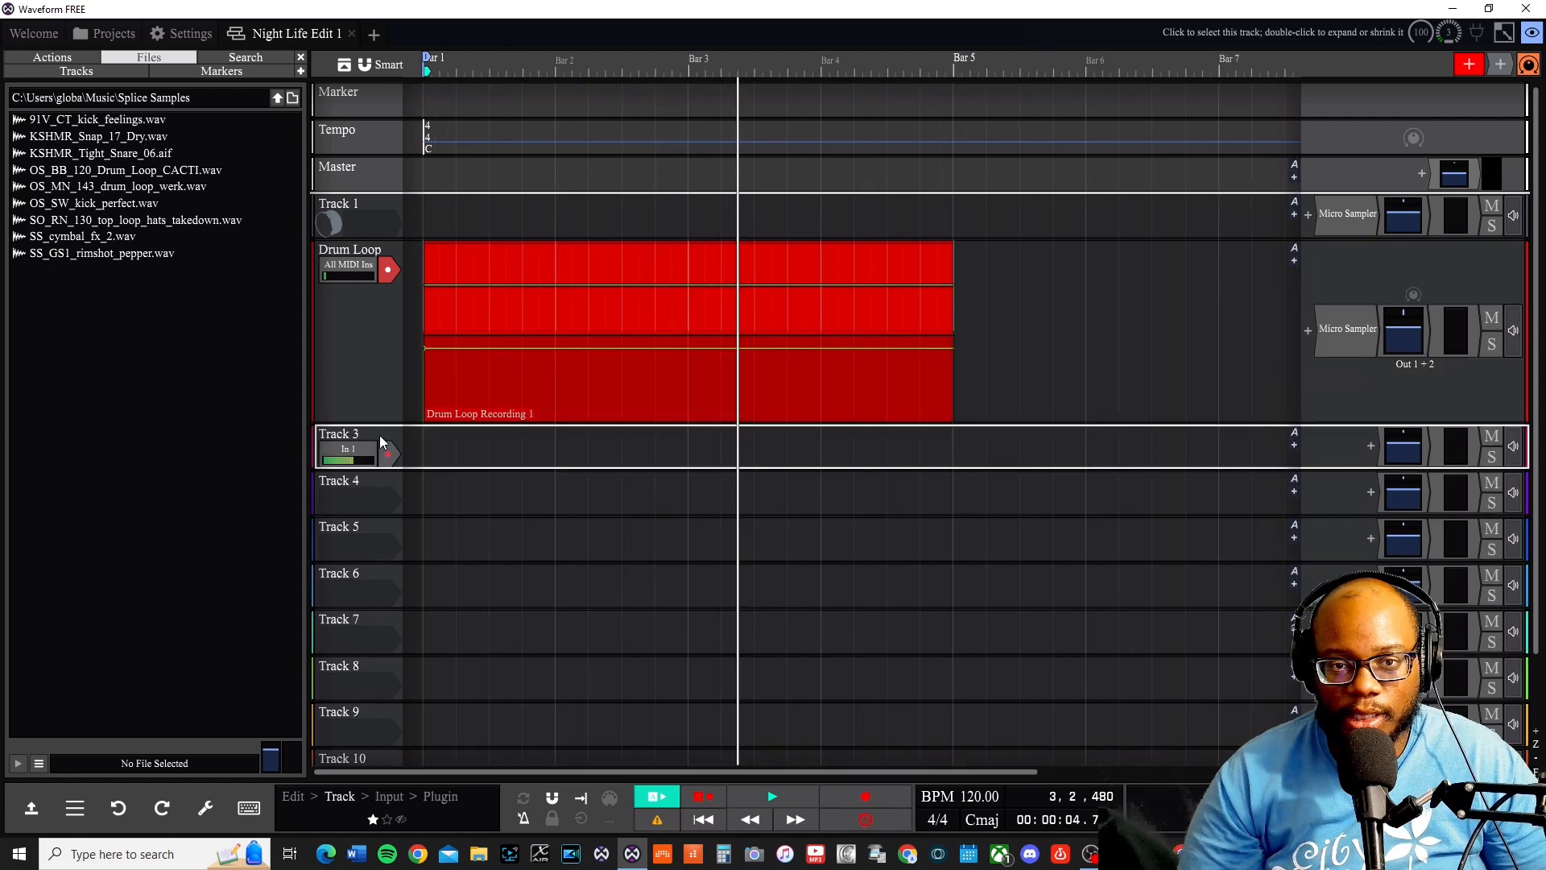
left_click(83, 170)
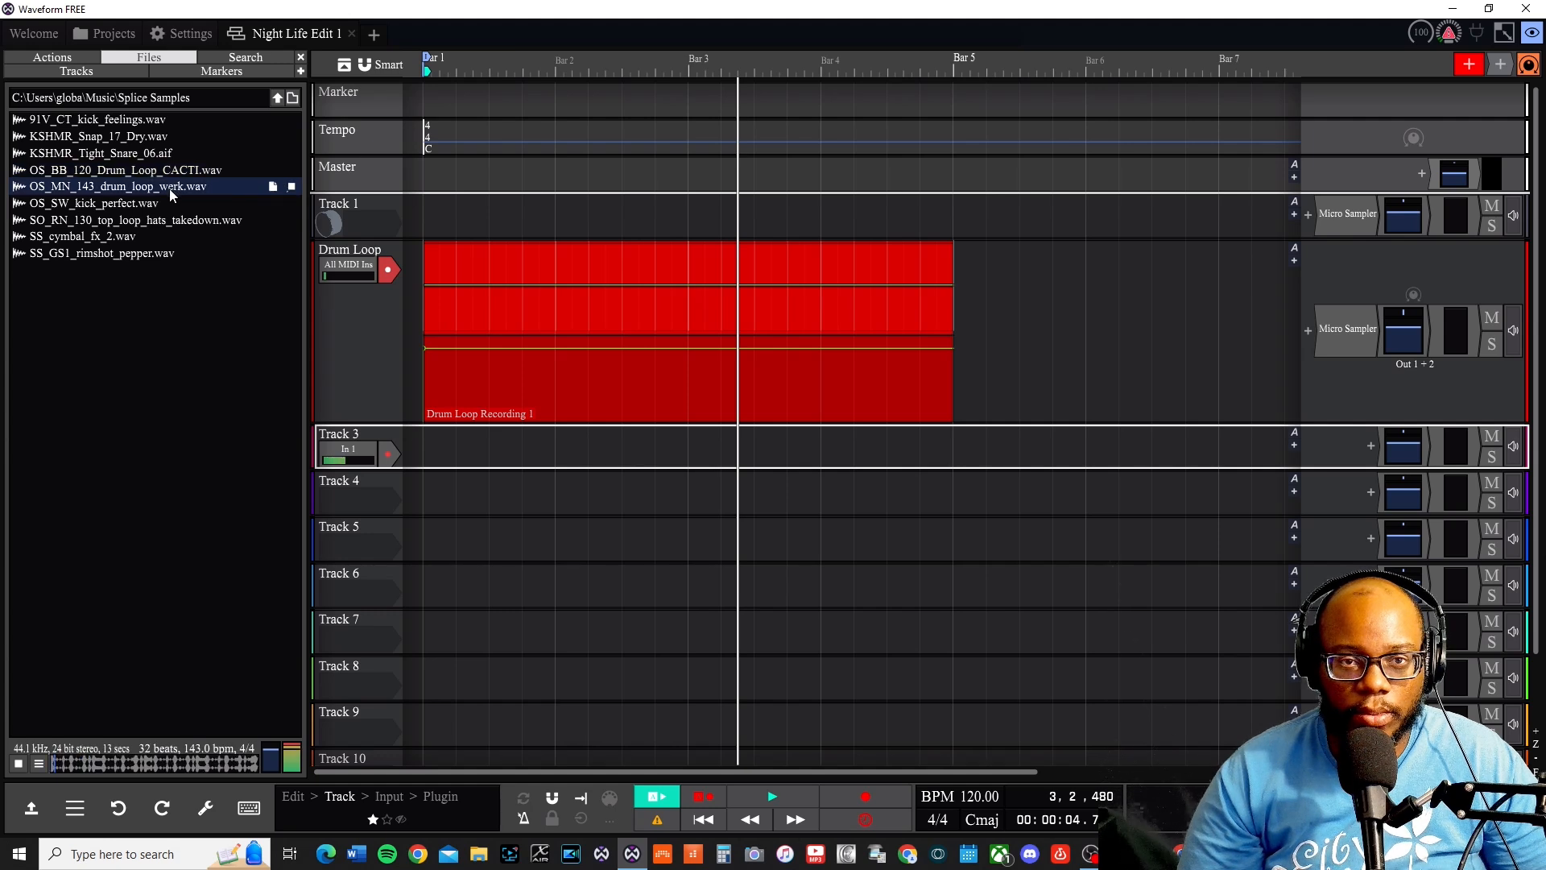
left_click_drag(200, 172, 428, 454)
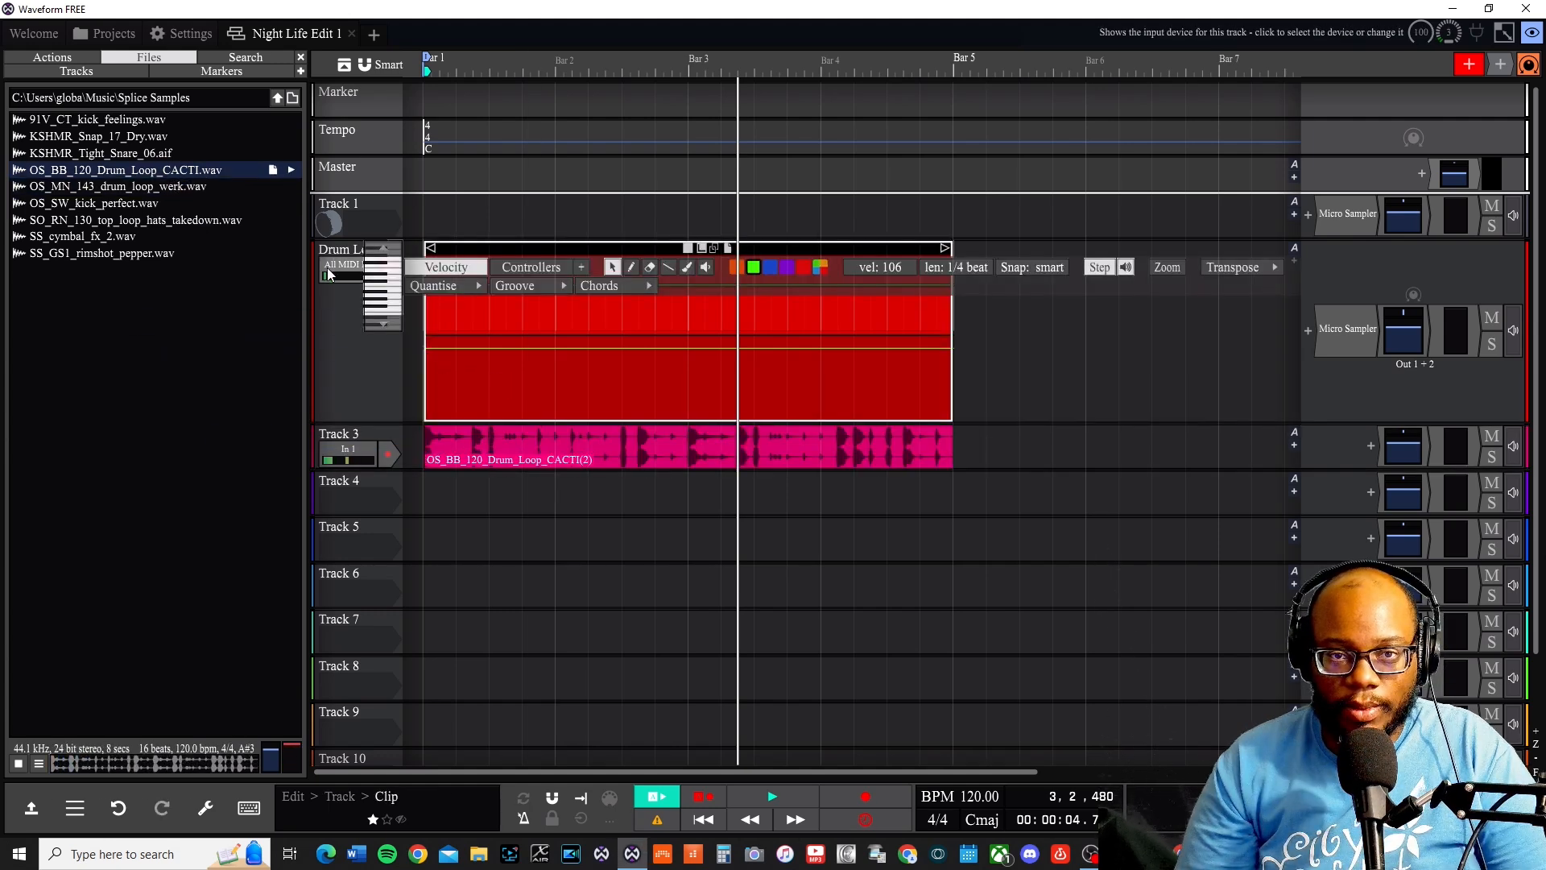
- Delete the Drum Loop track that holds the recorded MIDI clip
left_click(326, 248)
right_click(330, 248)
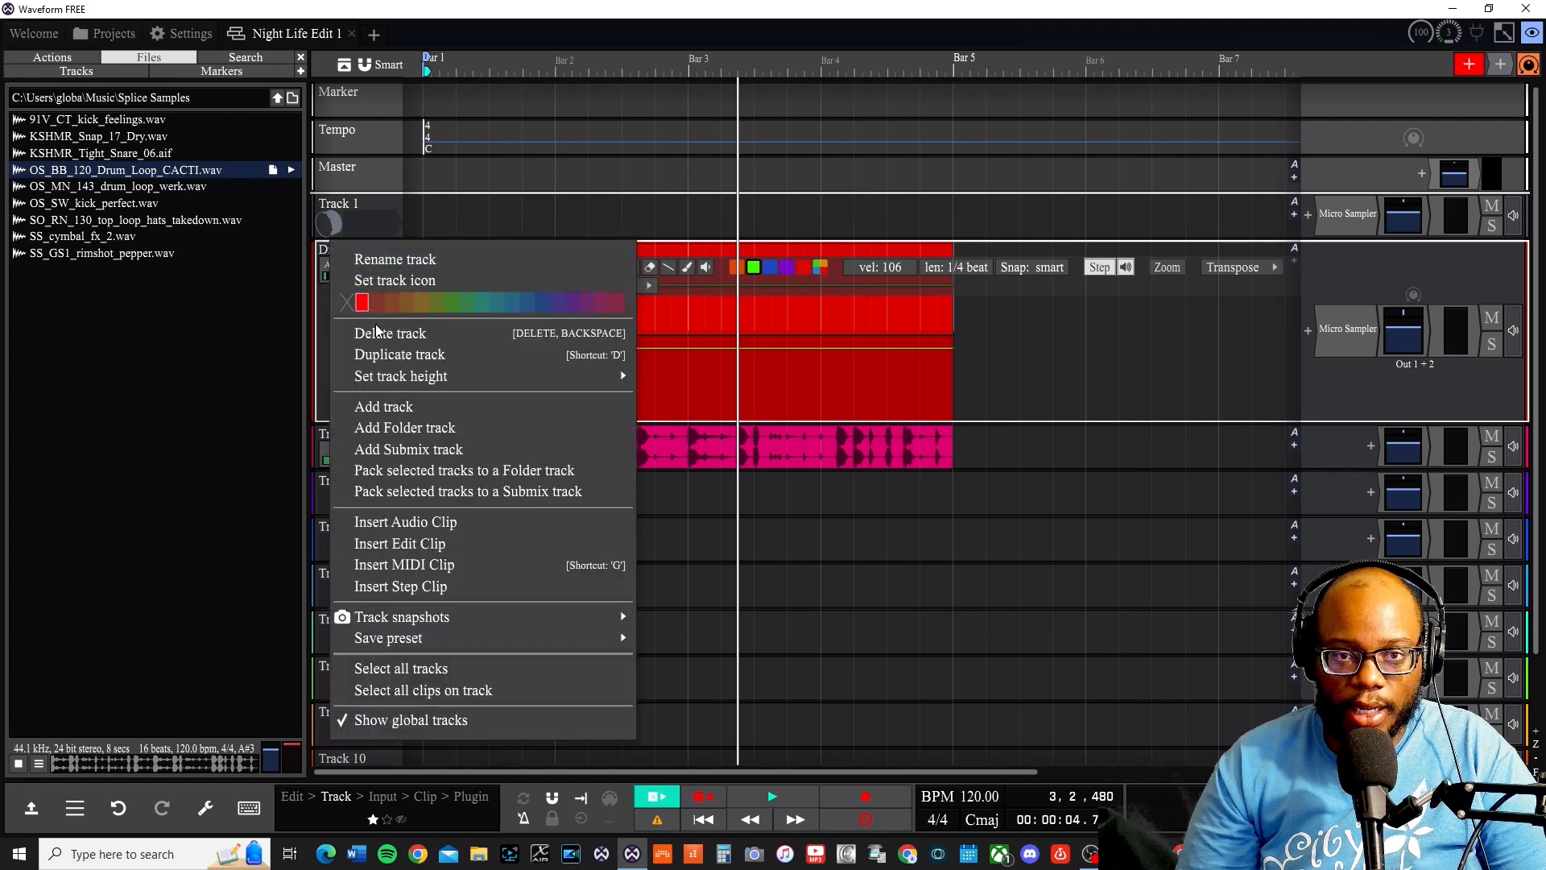
left_click(405, 334)
key("z")
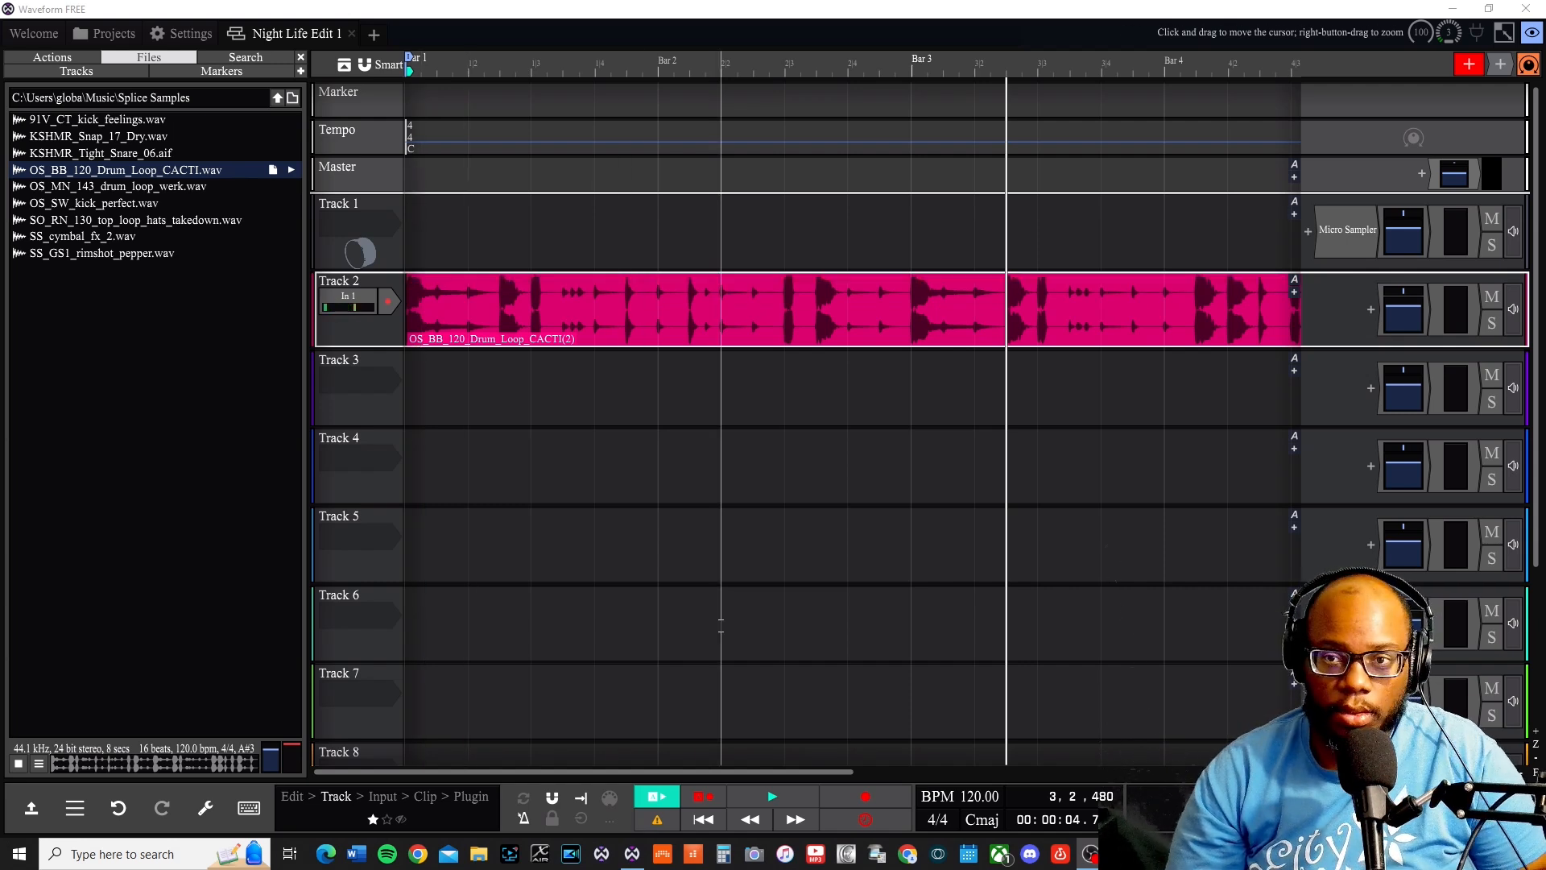
- Play the CACTI drum loop on Track 2 from the start of the edit
left_click(720, 531)
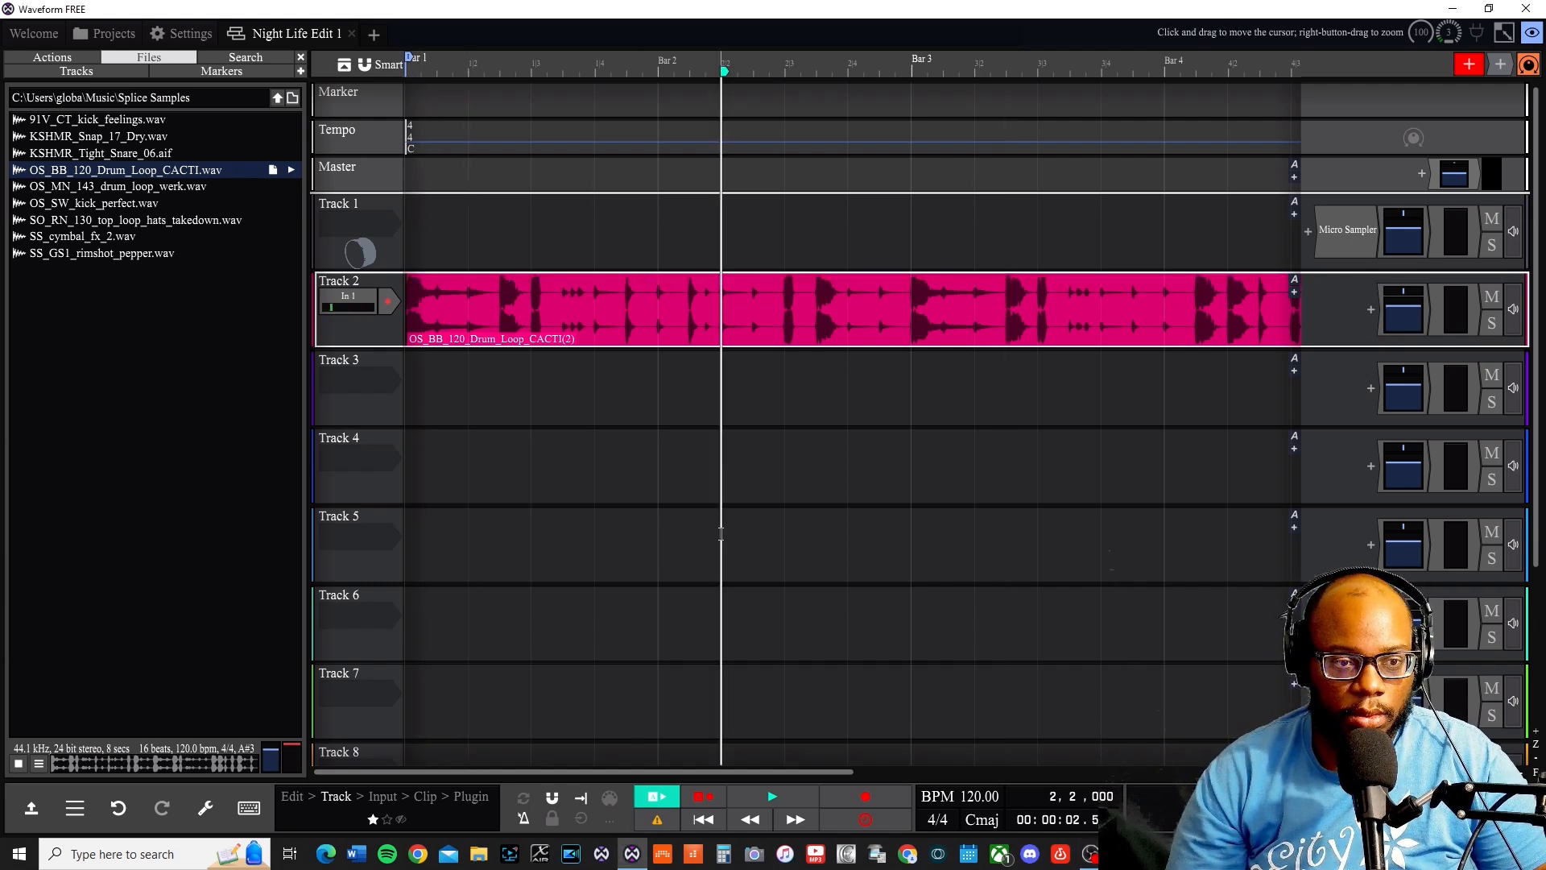
key("Home")
key("space")
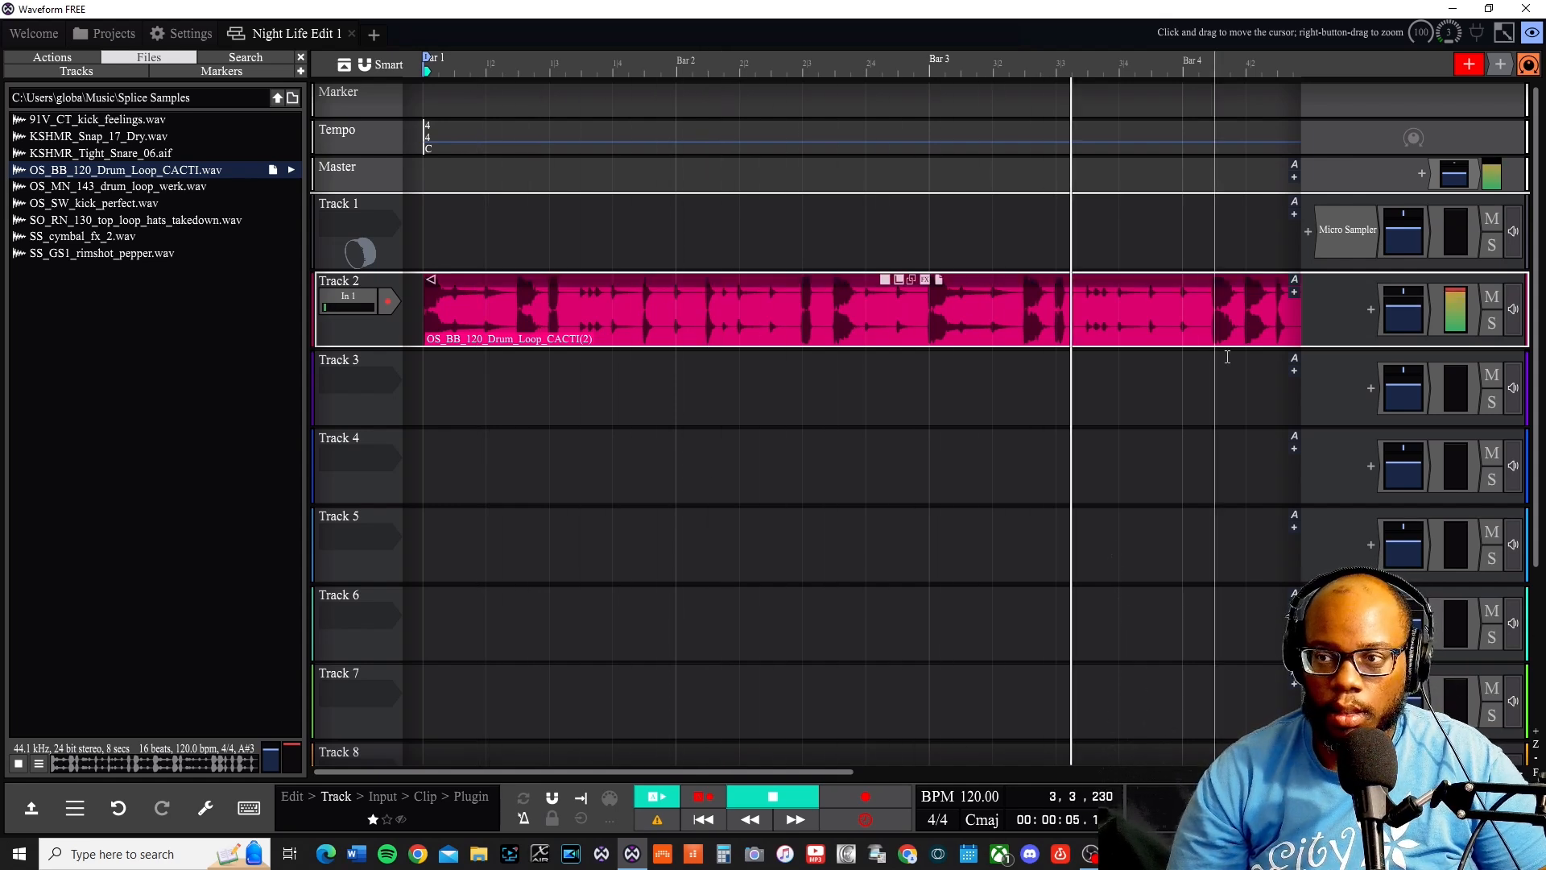
key("space")
- Lower the volume of Track 2 to about -5 dB and listen to the drum loop at that level
left_click(1411, 313)
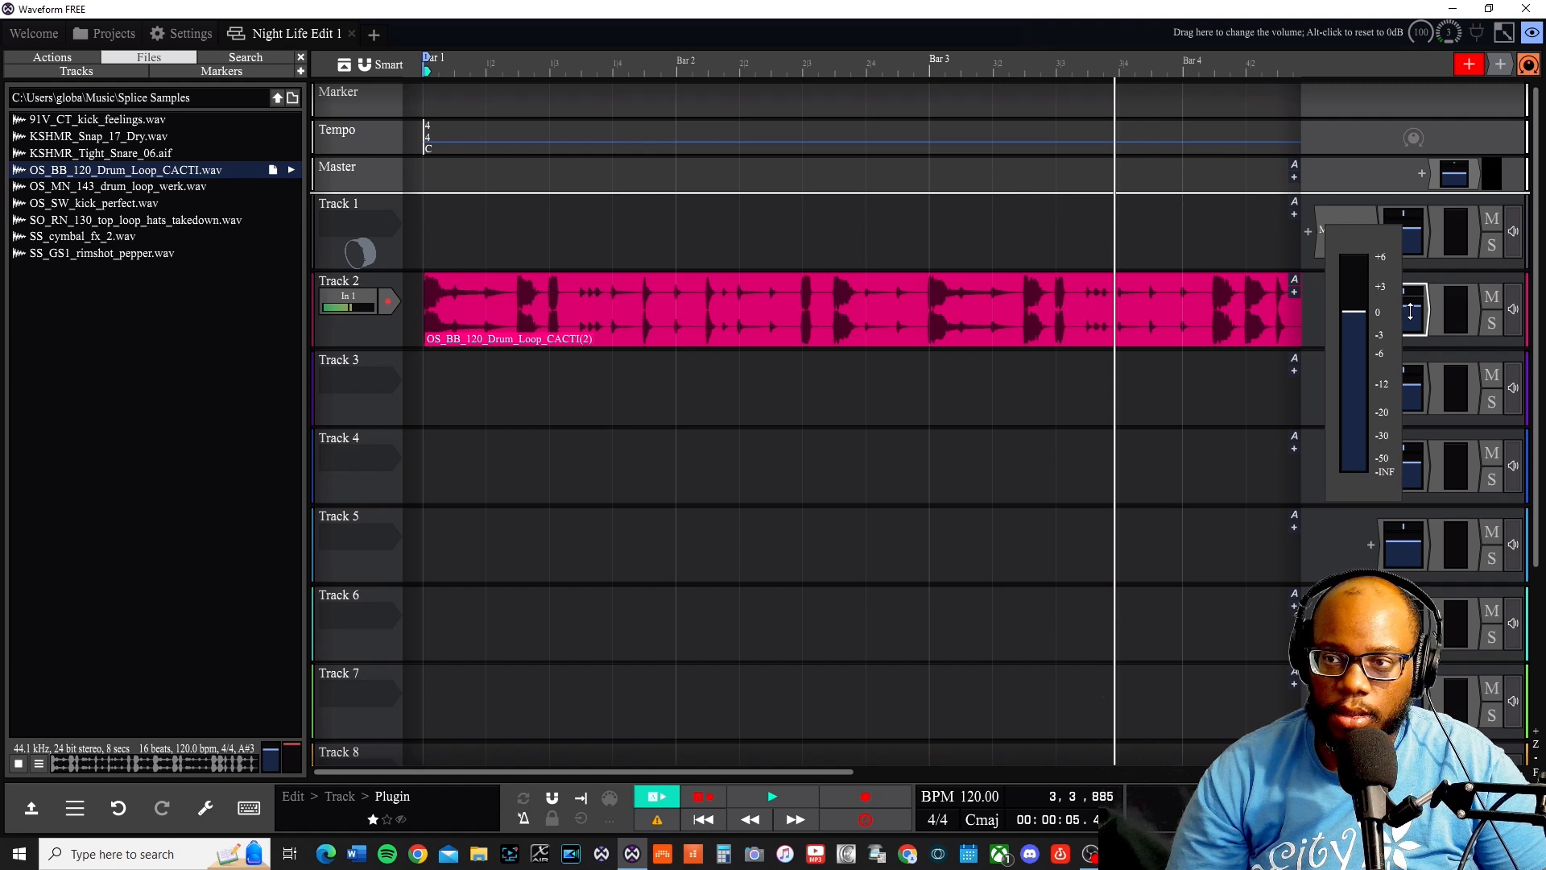
left_click_drag(1411, 312, 1411, 344)
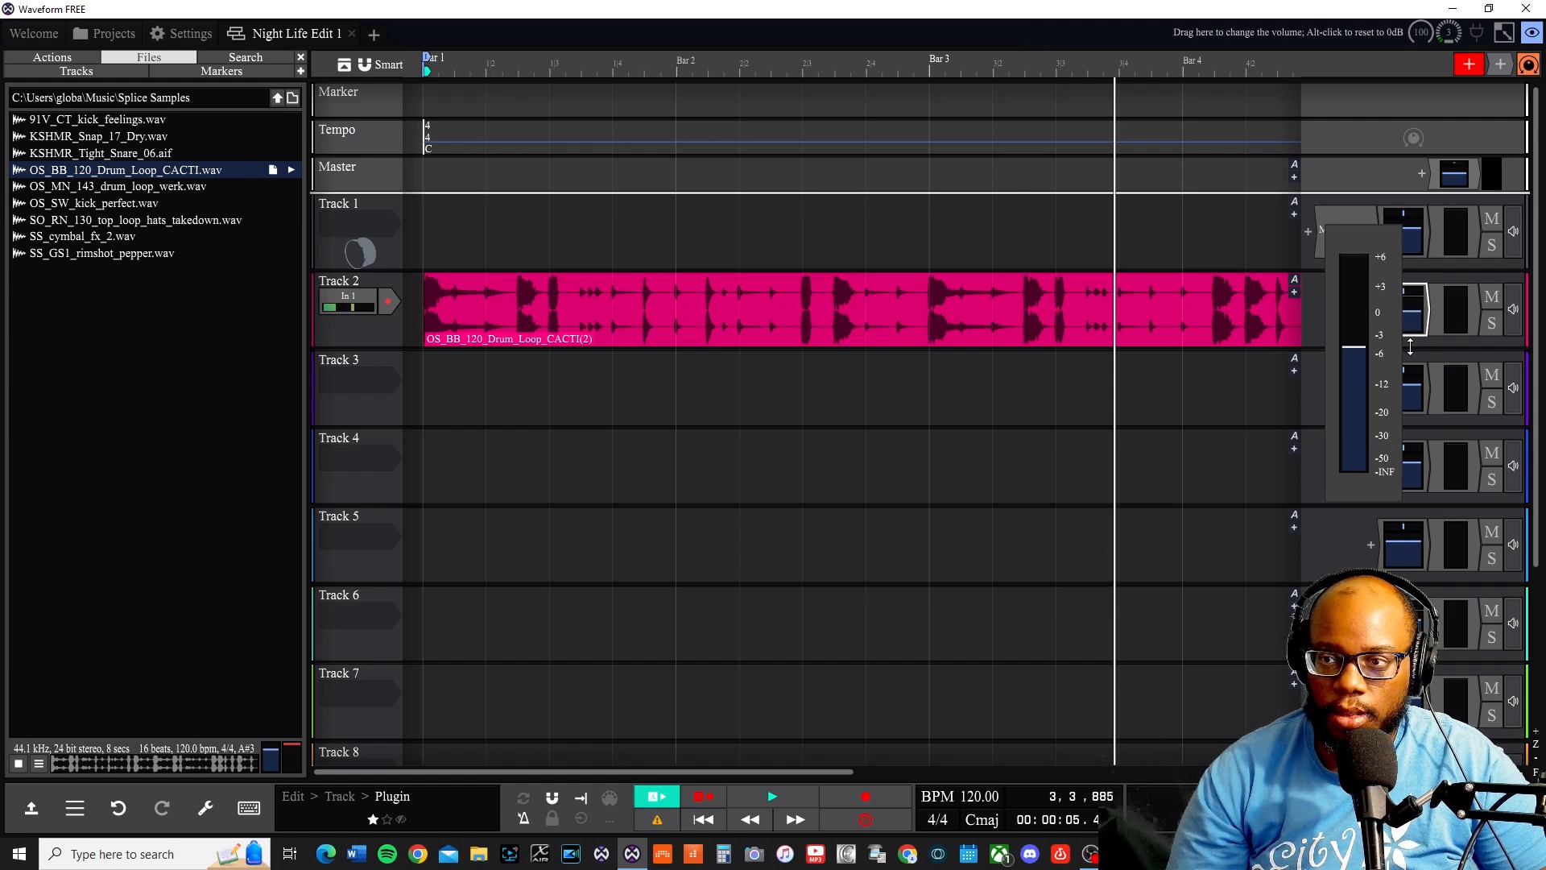
key("space")
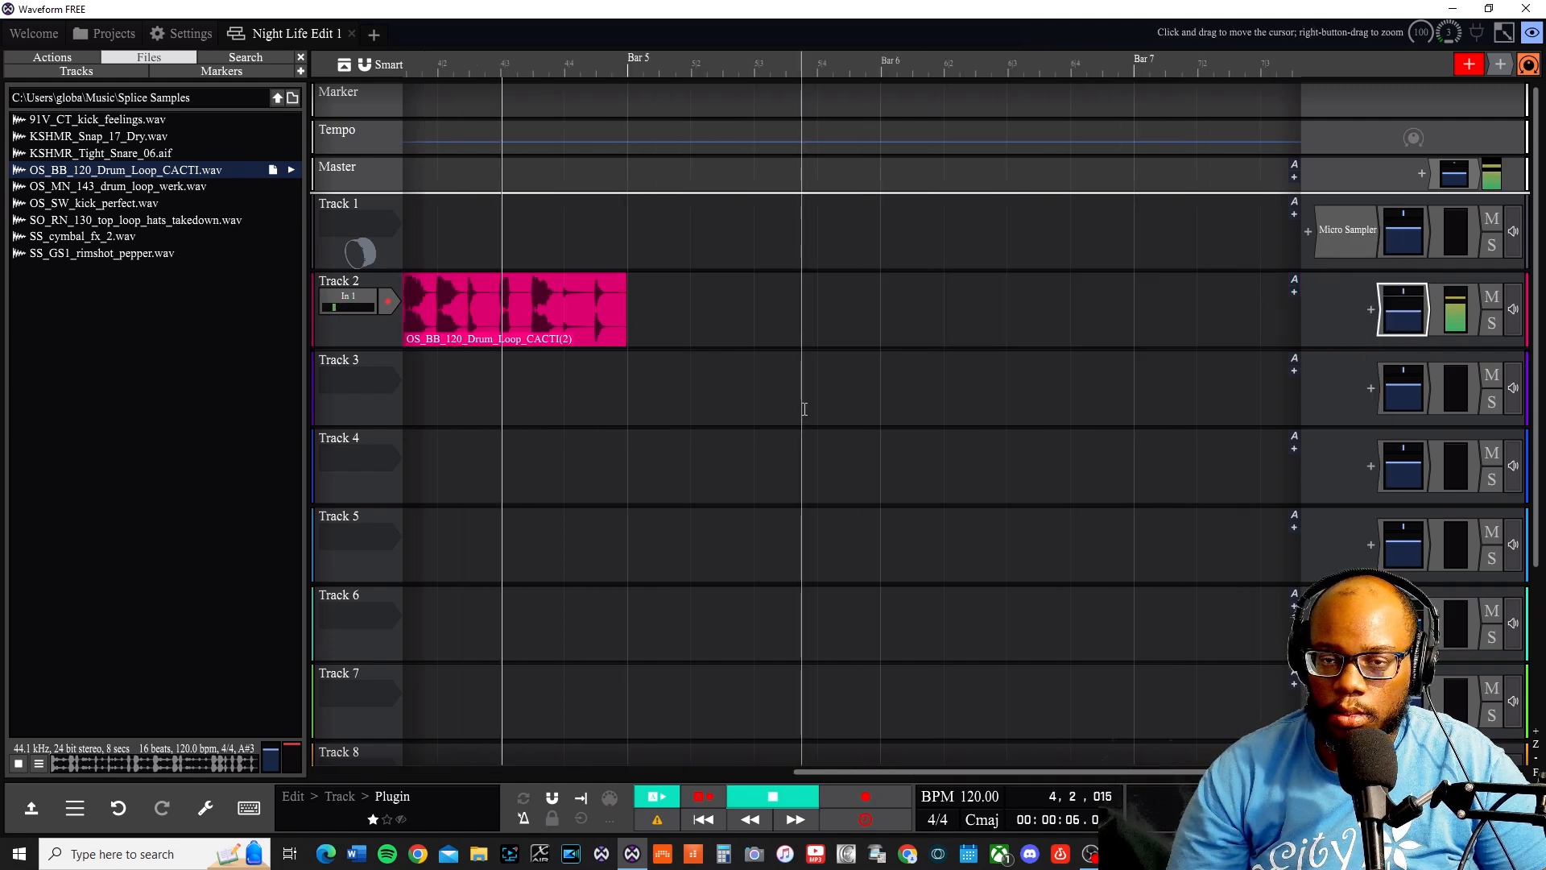
key("space")
key("Home")
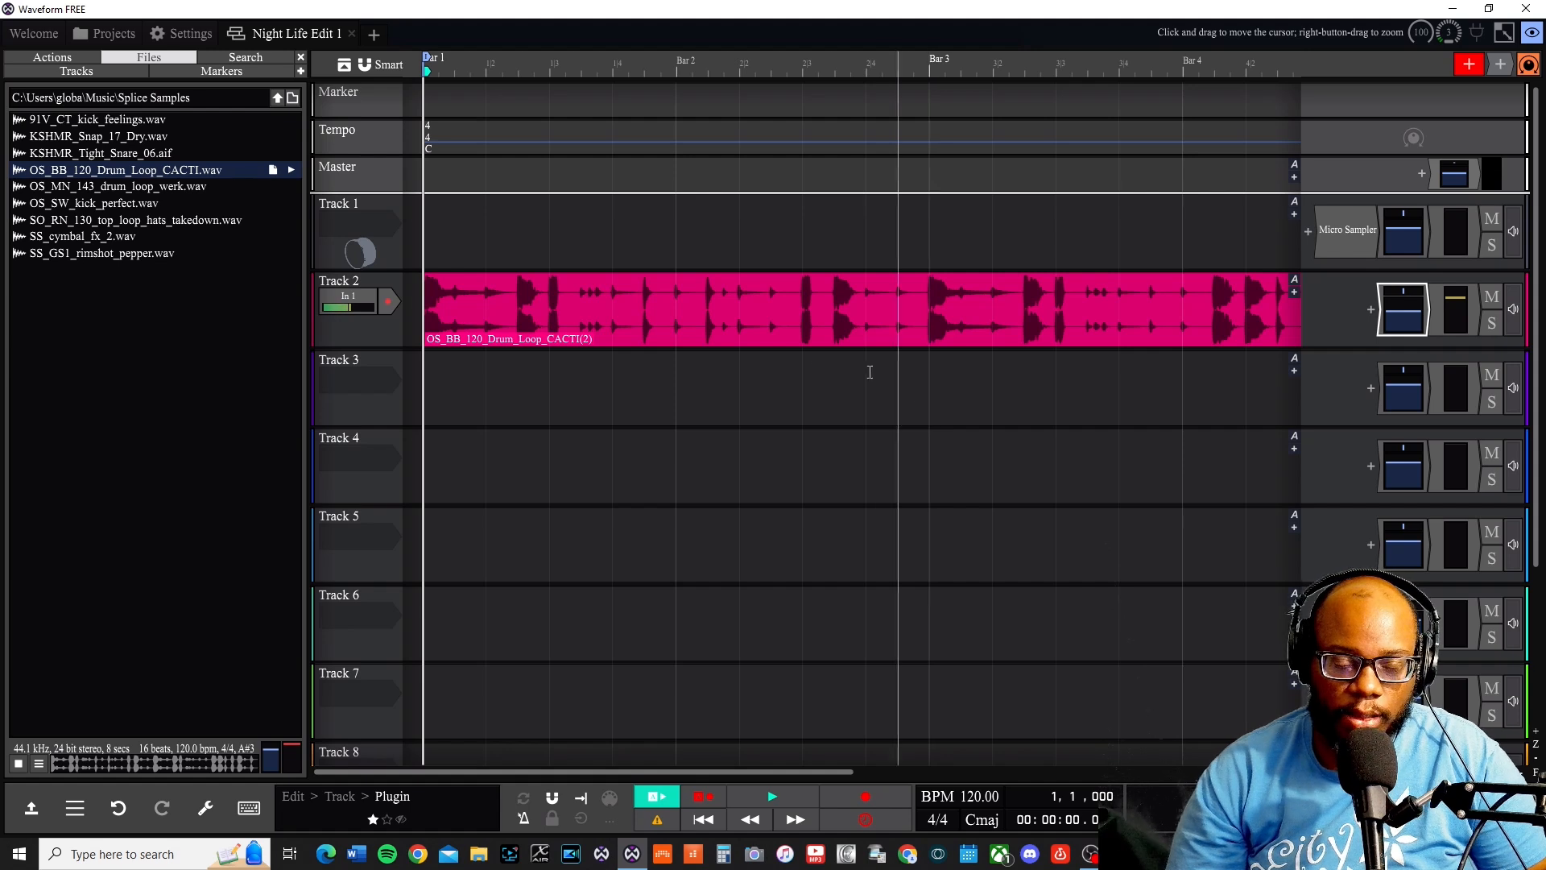
- Rename Track 2, which holds the CACTI loop, as Drum Loop
left_click(487, 225)
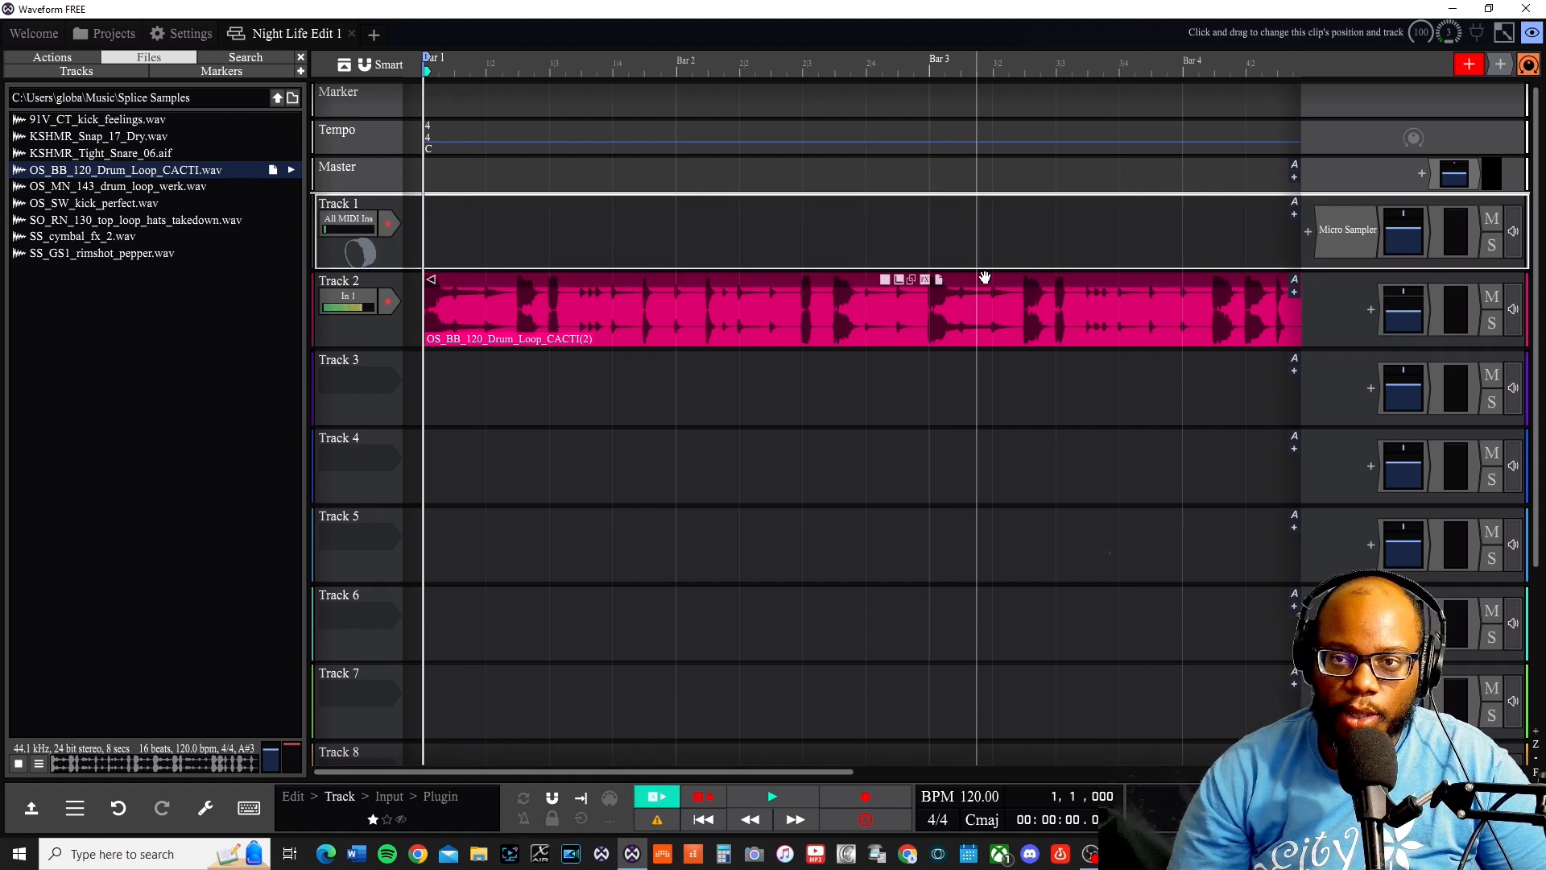
left_click(354, 279)
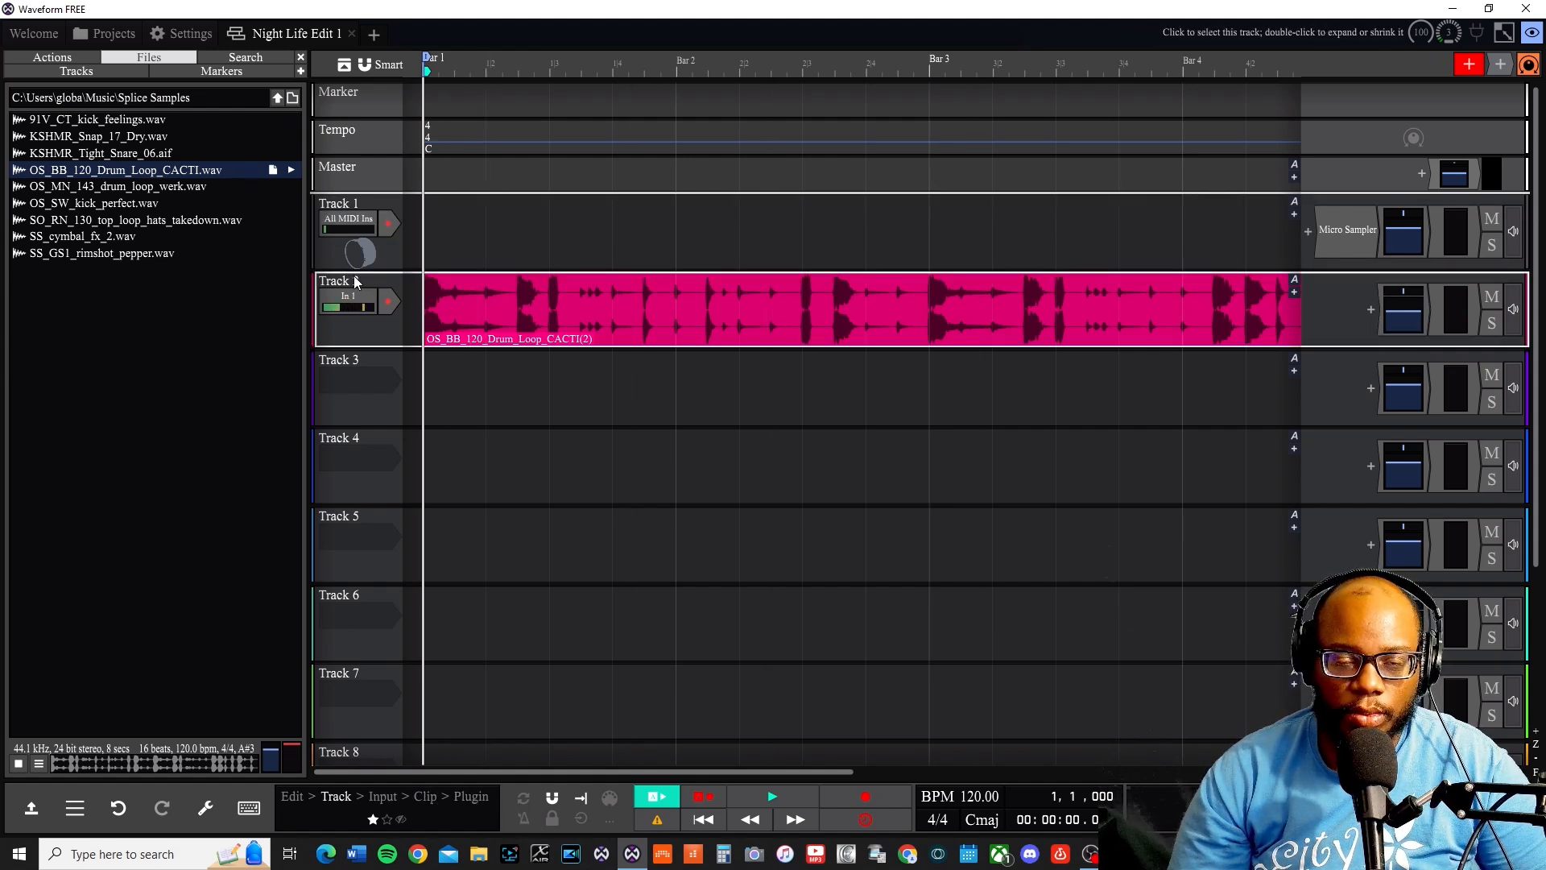
right_click(354, 276)
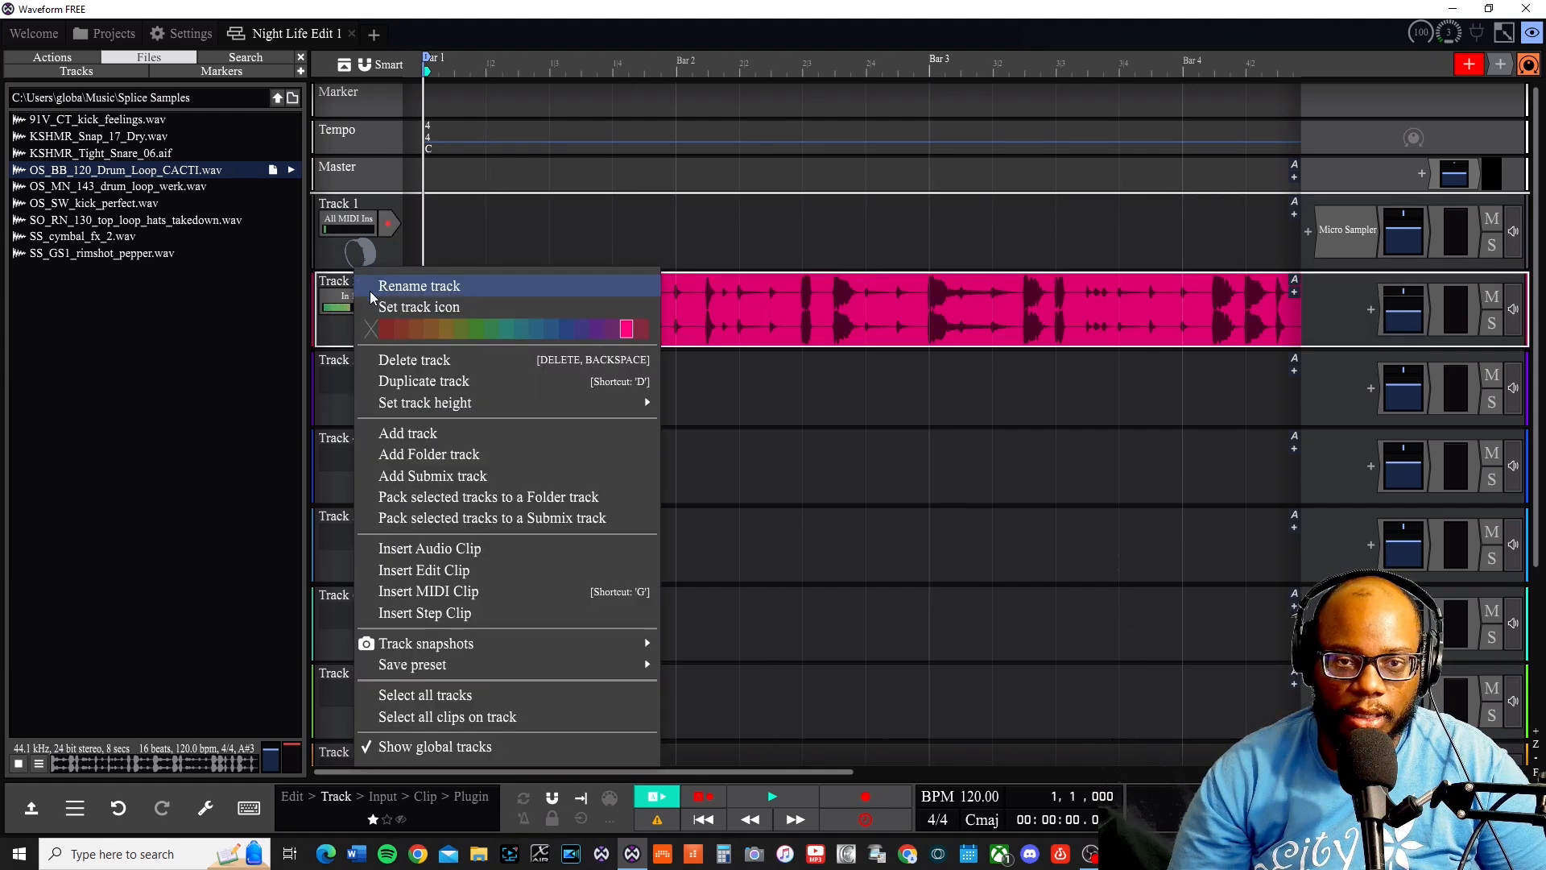
left_click(435, 285)
type("Dru")
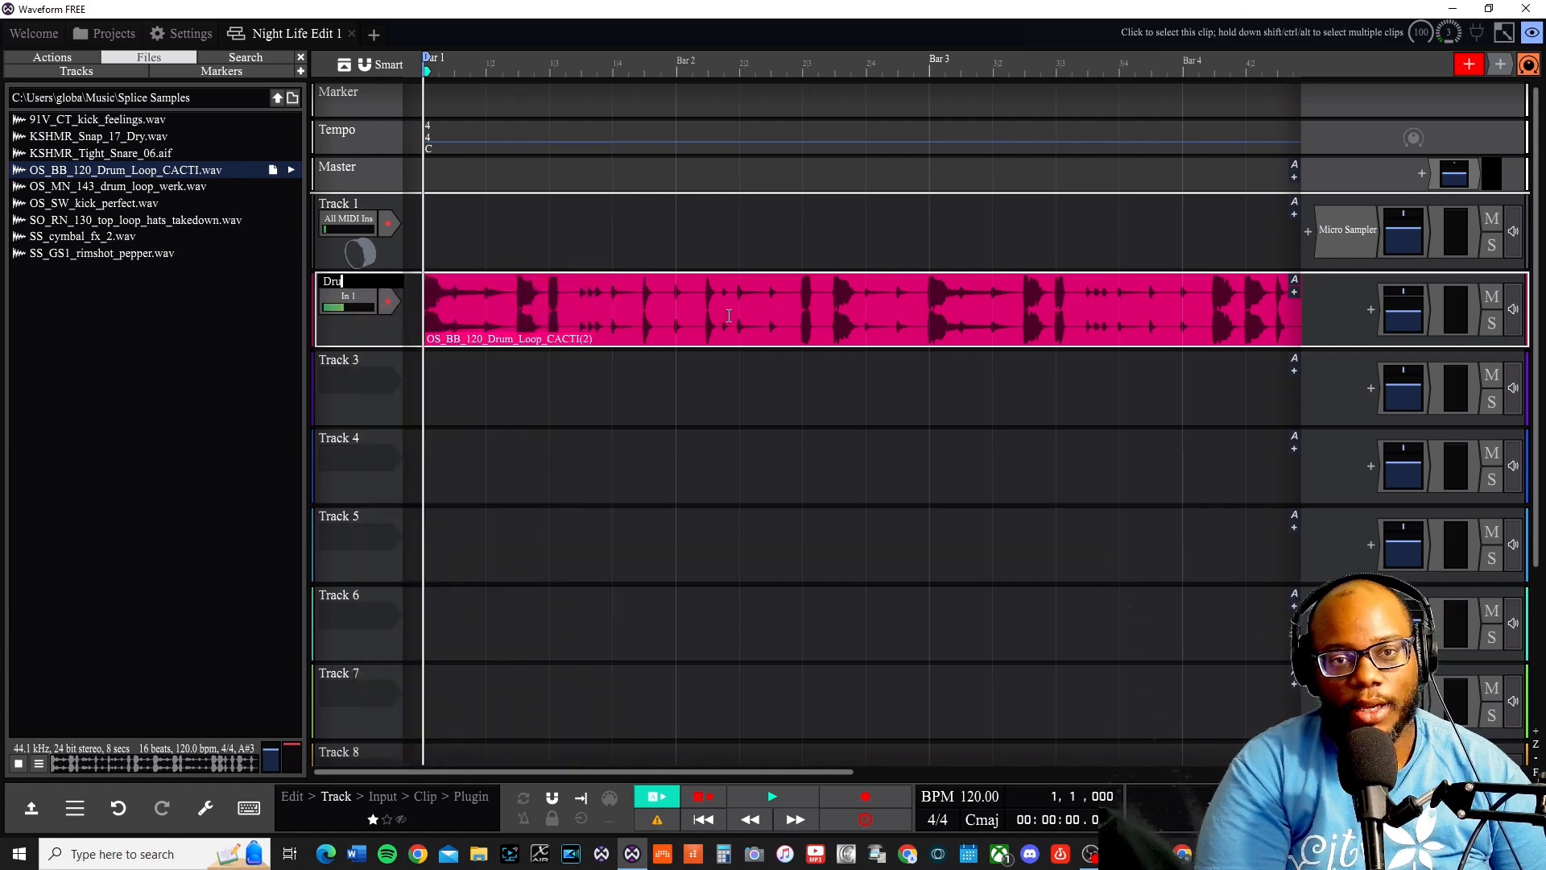
type("m Loop")
key("Return")
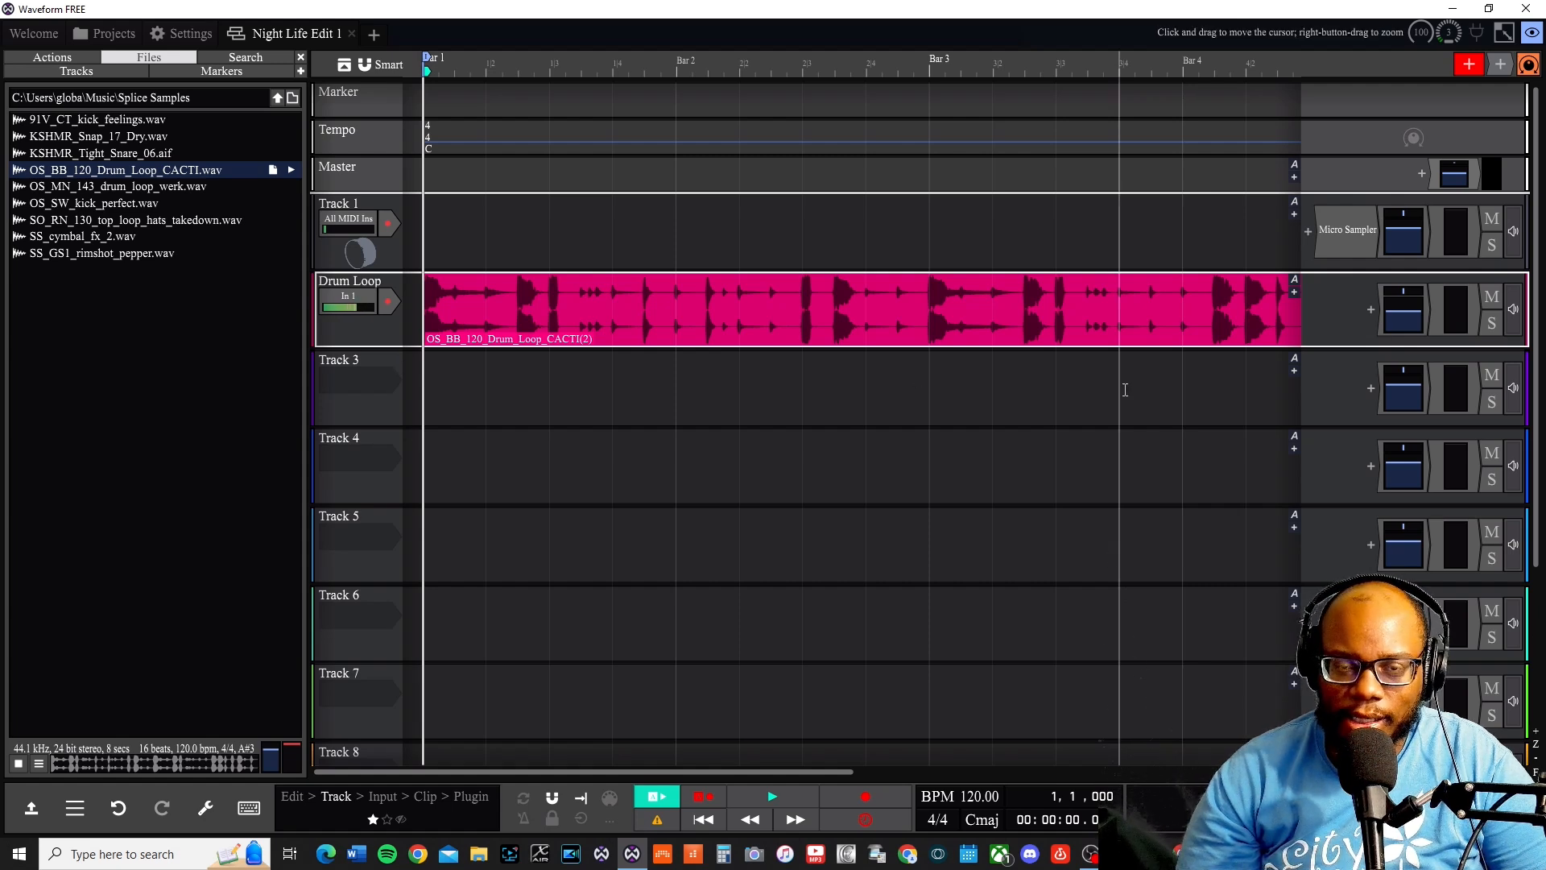
- Paste a copy of the snare clip on Track 3 at beat 3 of bar 4
left_click(360, 387)
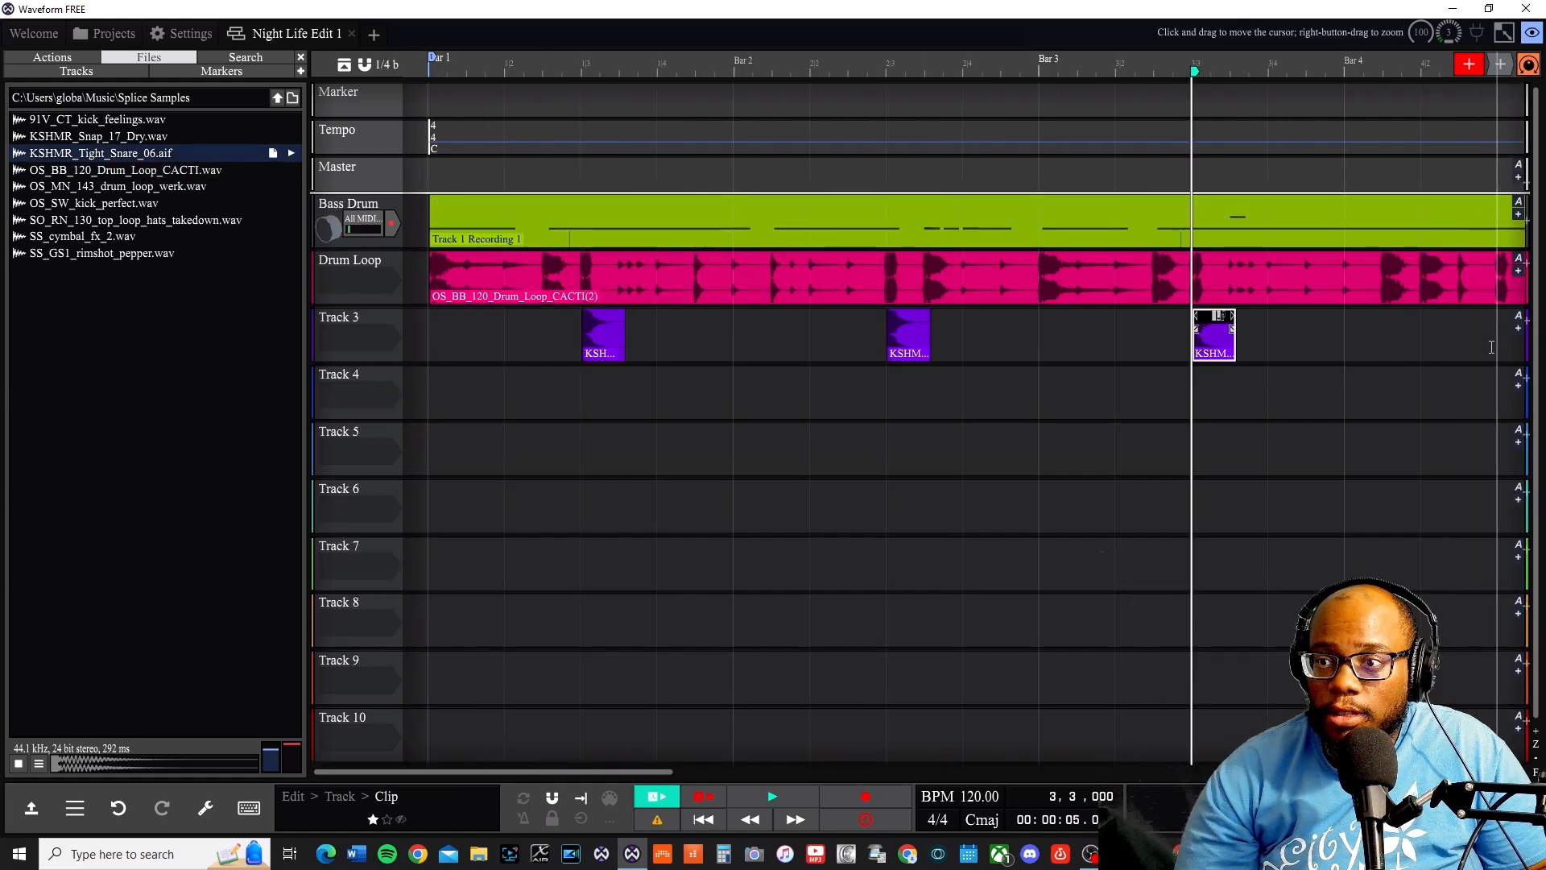
left_click(1488, 347)
key("ctrl+v")
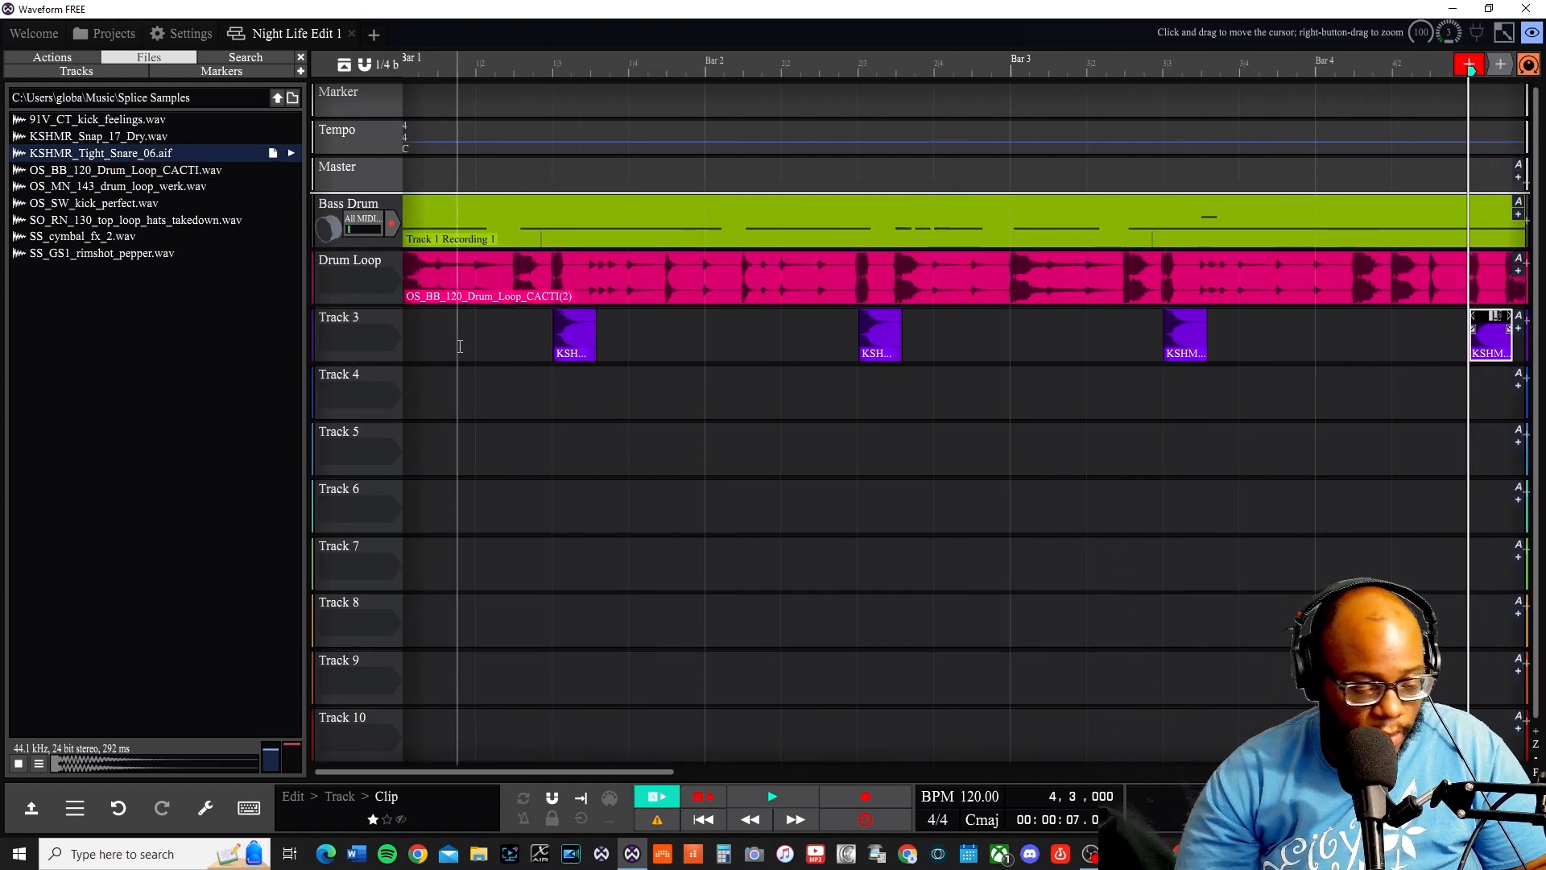
- Play the bass drum, drum loop and snares from the start into bar 5
key("Home")
key("space")
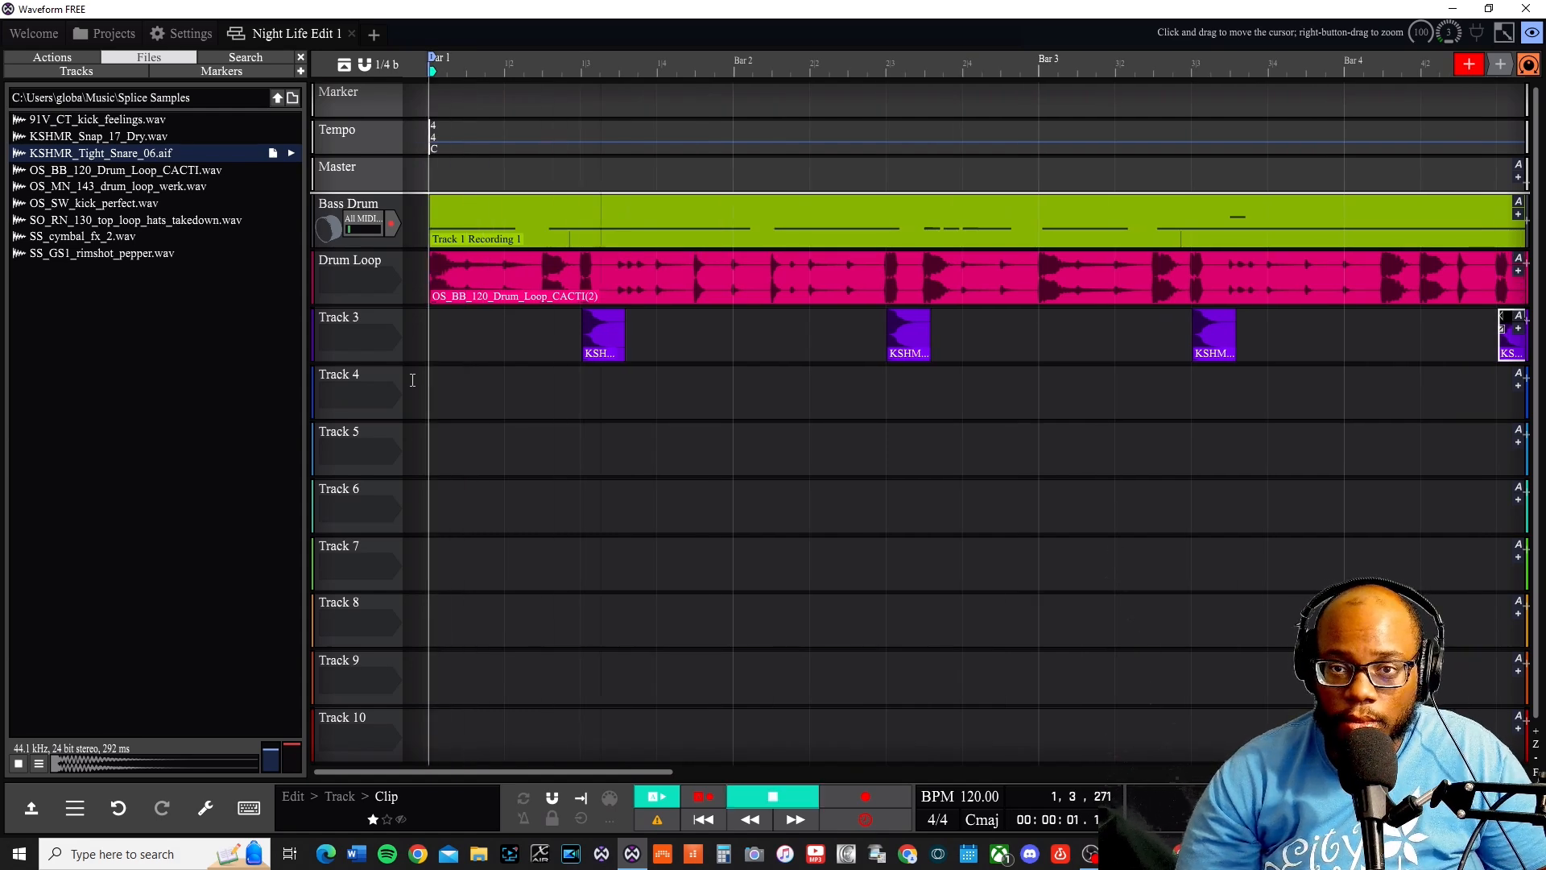
mouse_move(1534, 344)
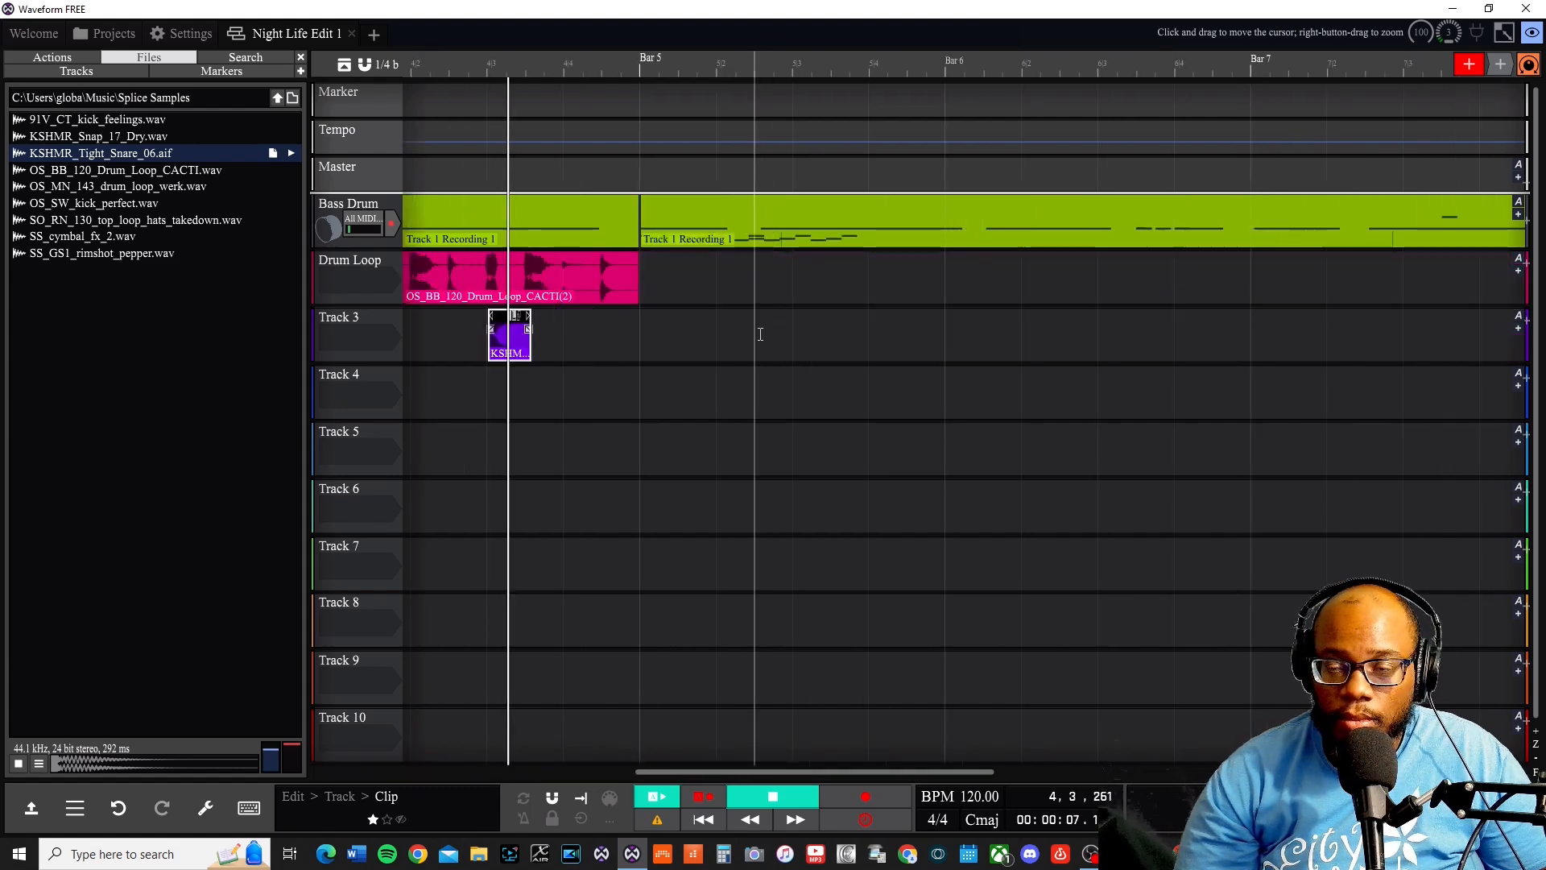
key("space")
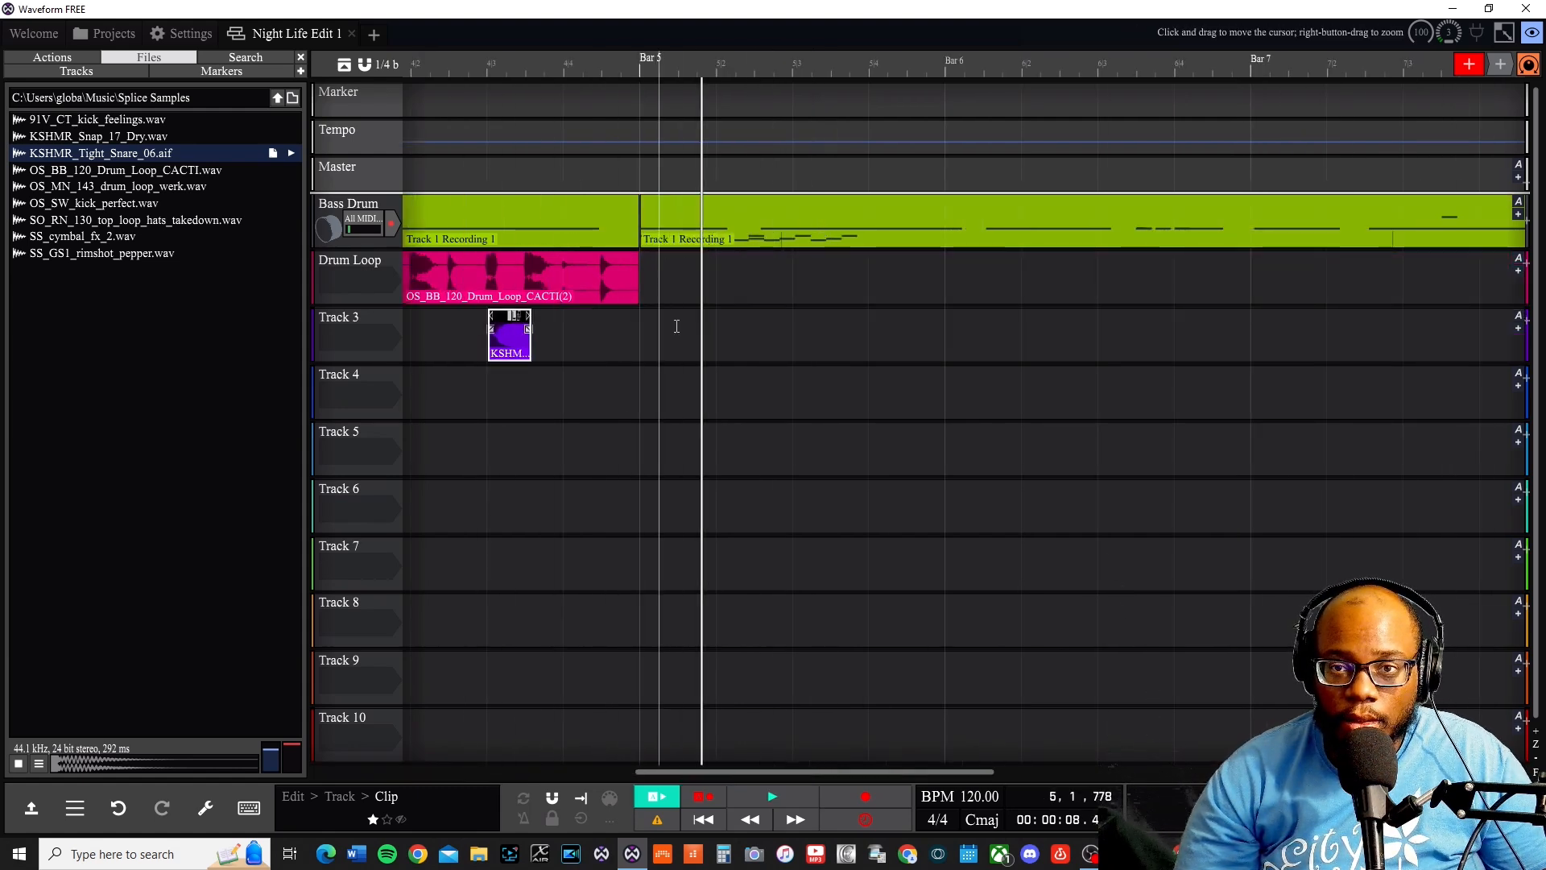
- Audition the second Bass Drum clip, starting at bar 5, and delete it
key("space")
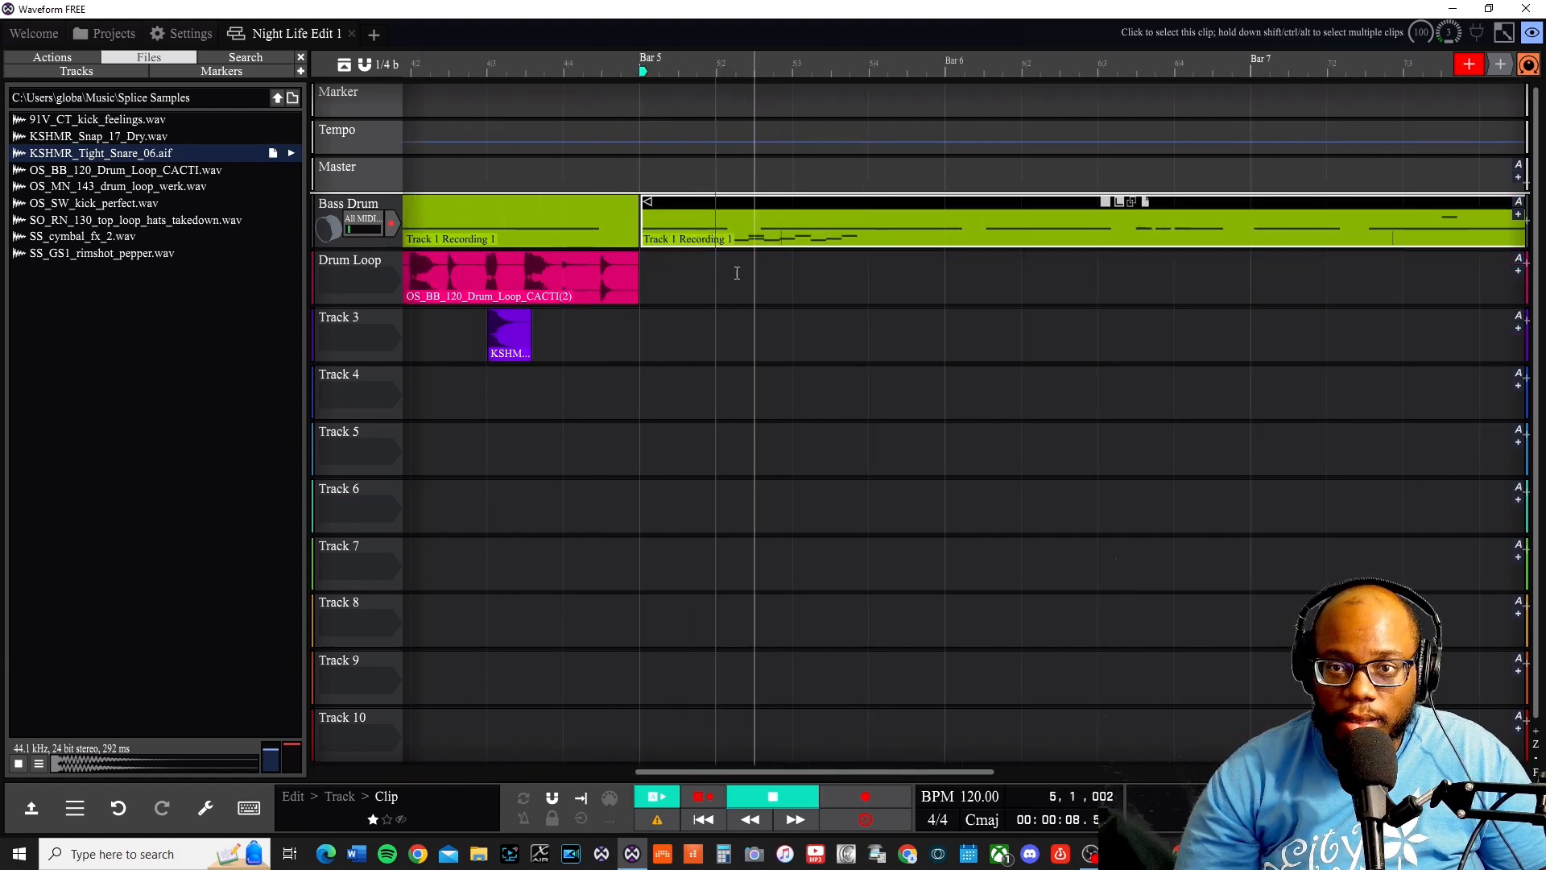
key("space")
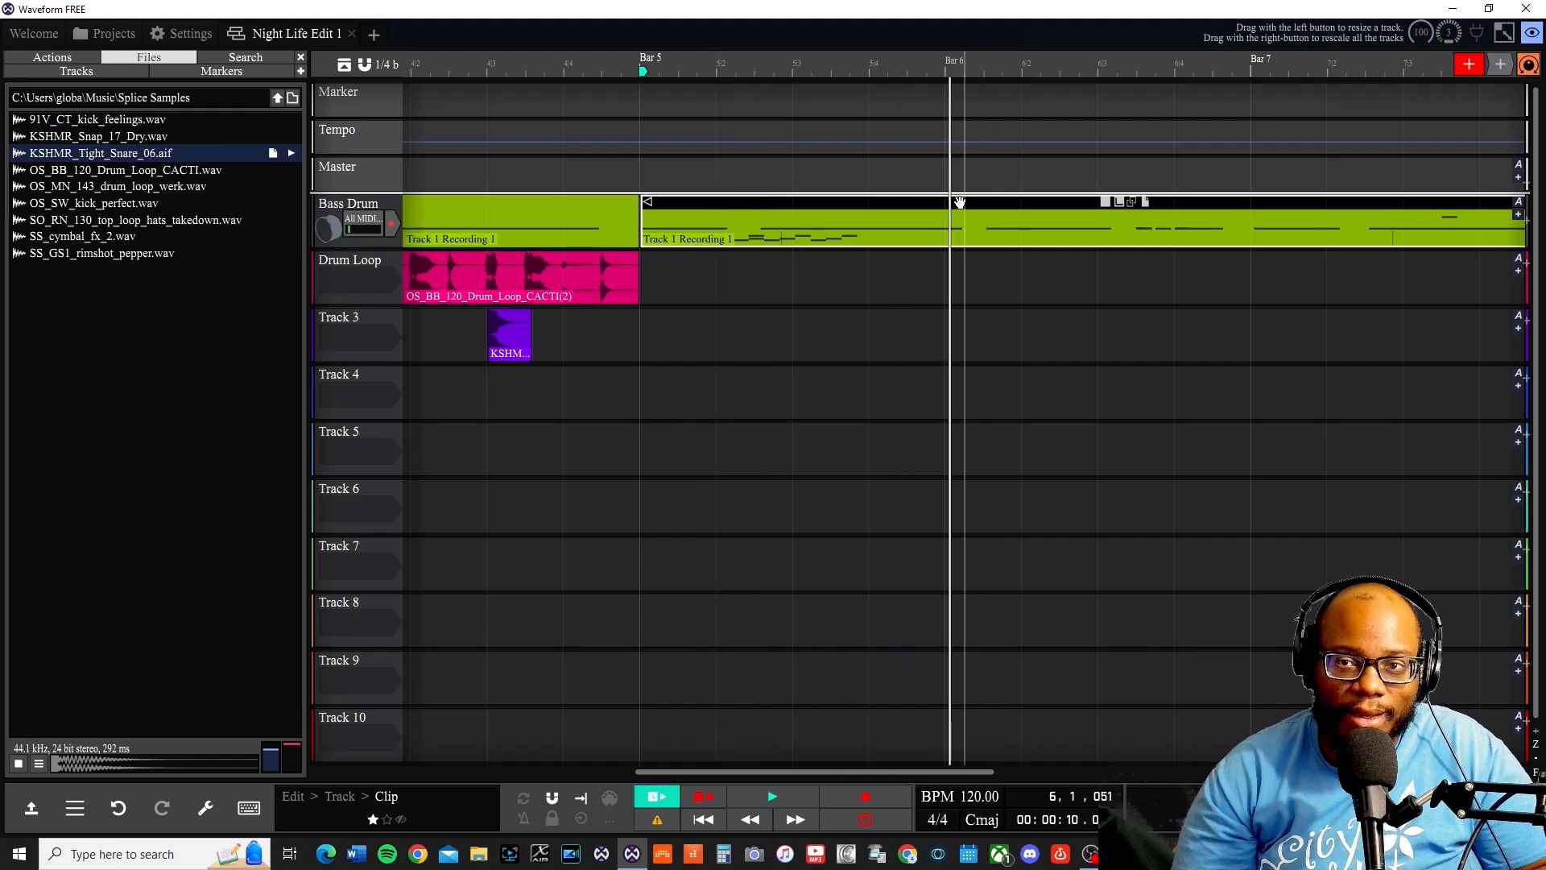
key("Delete")
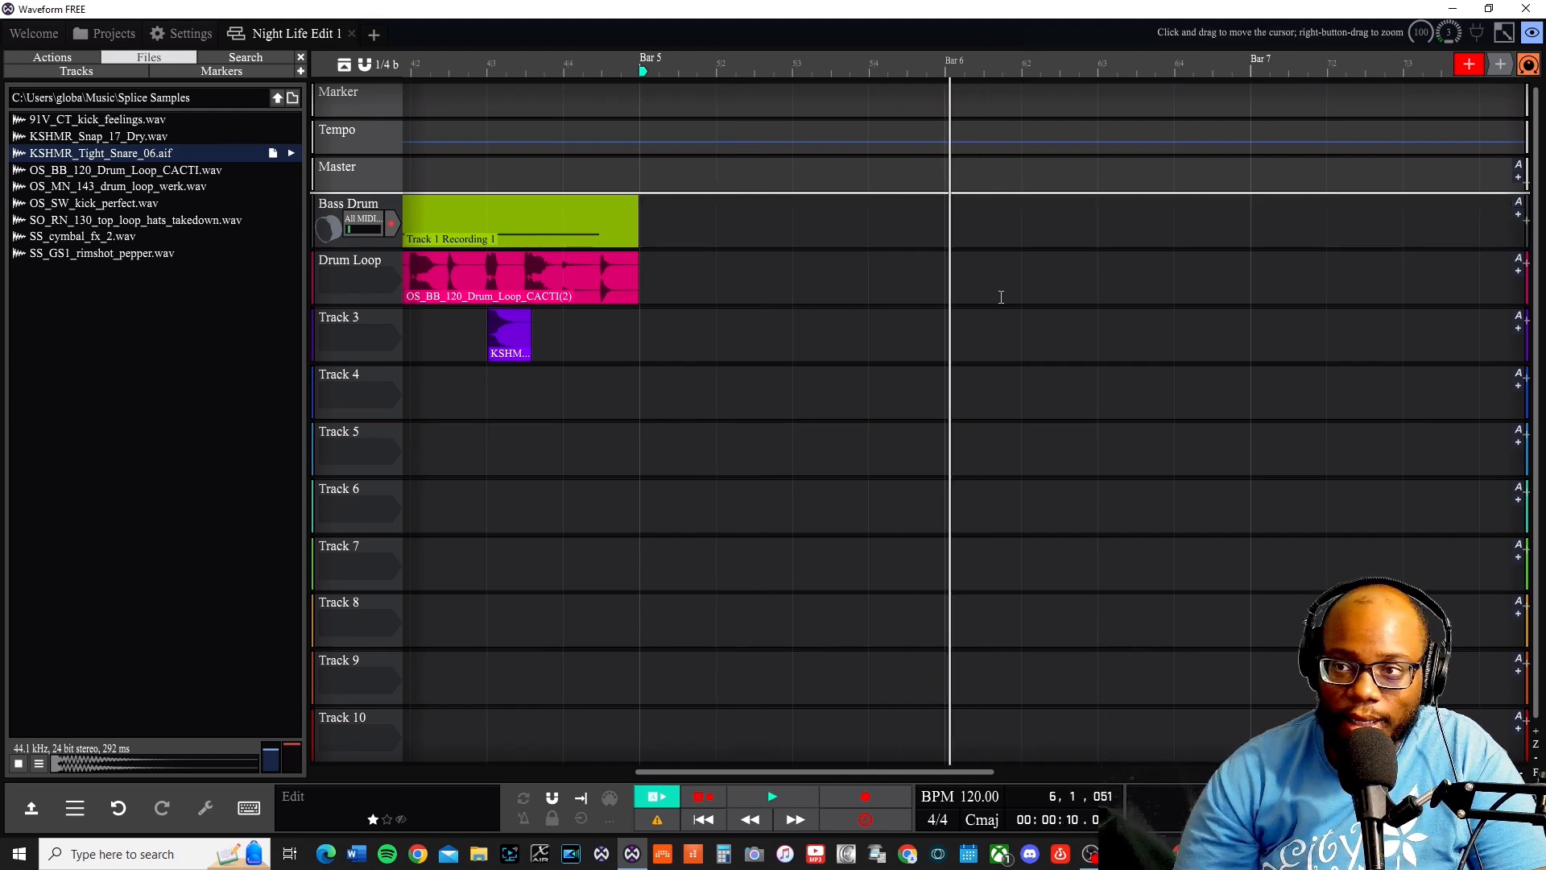
- Return the cursor to the start of the timeline and save the edit
scroll(1000, 292, "down", 6)
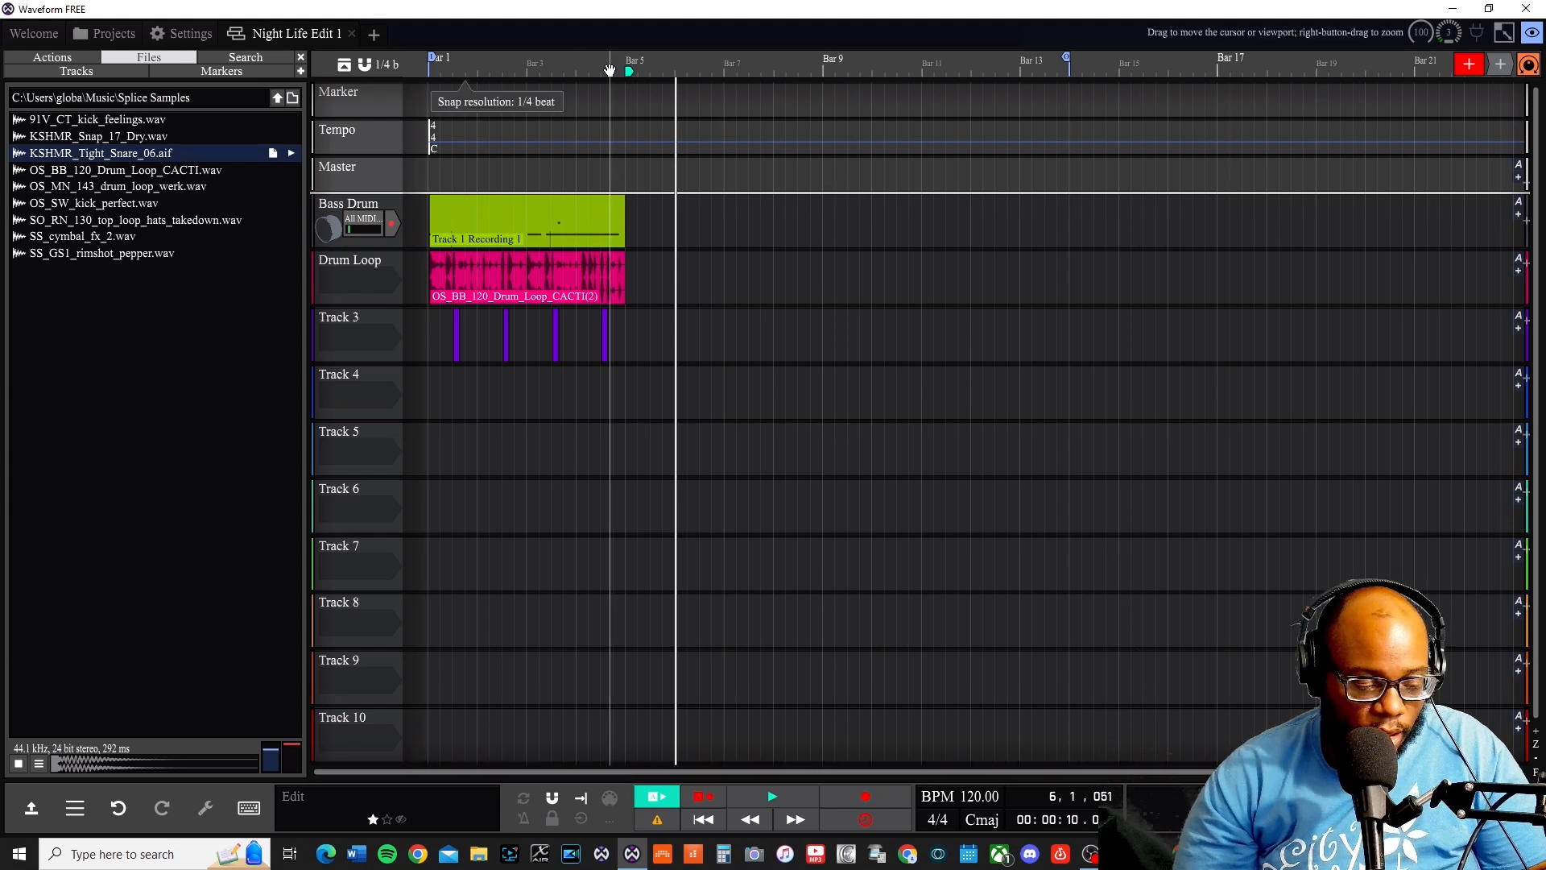
key("Home")
key("ctrl+s")
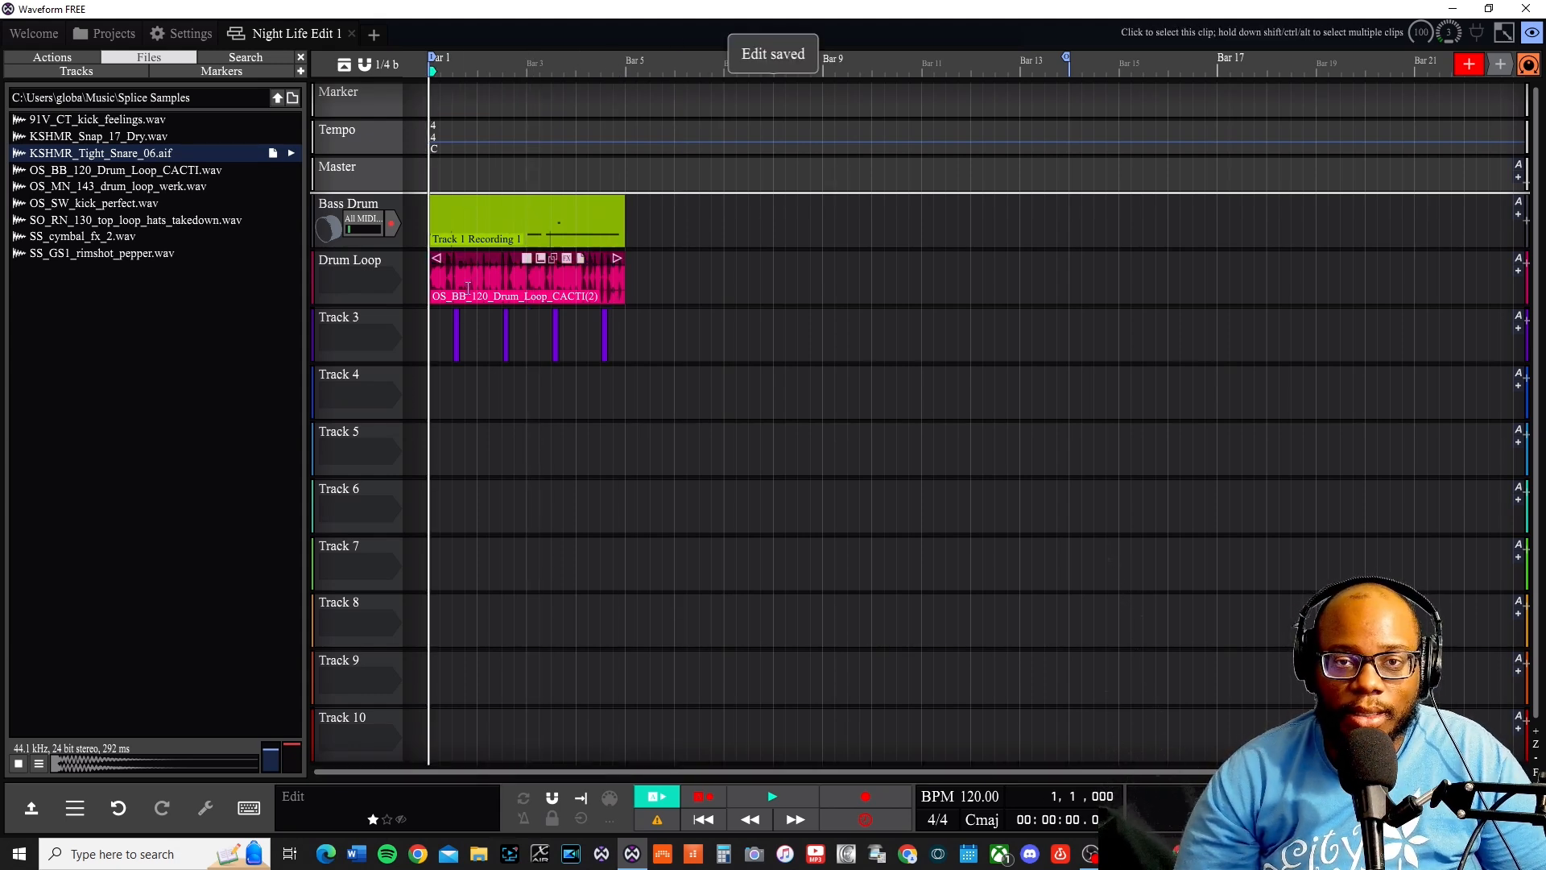
- Play the four-bar pattern, delete the remaining Bass Drum clip at bar 1 and return to the start
key("space")
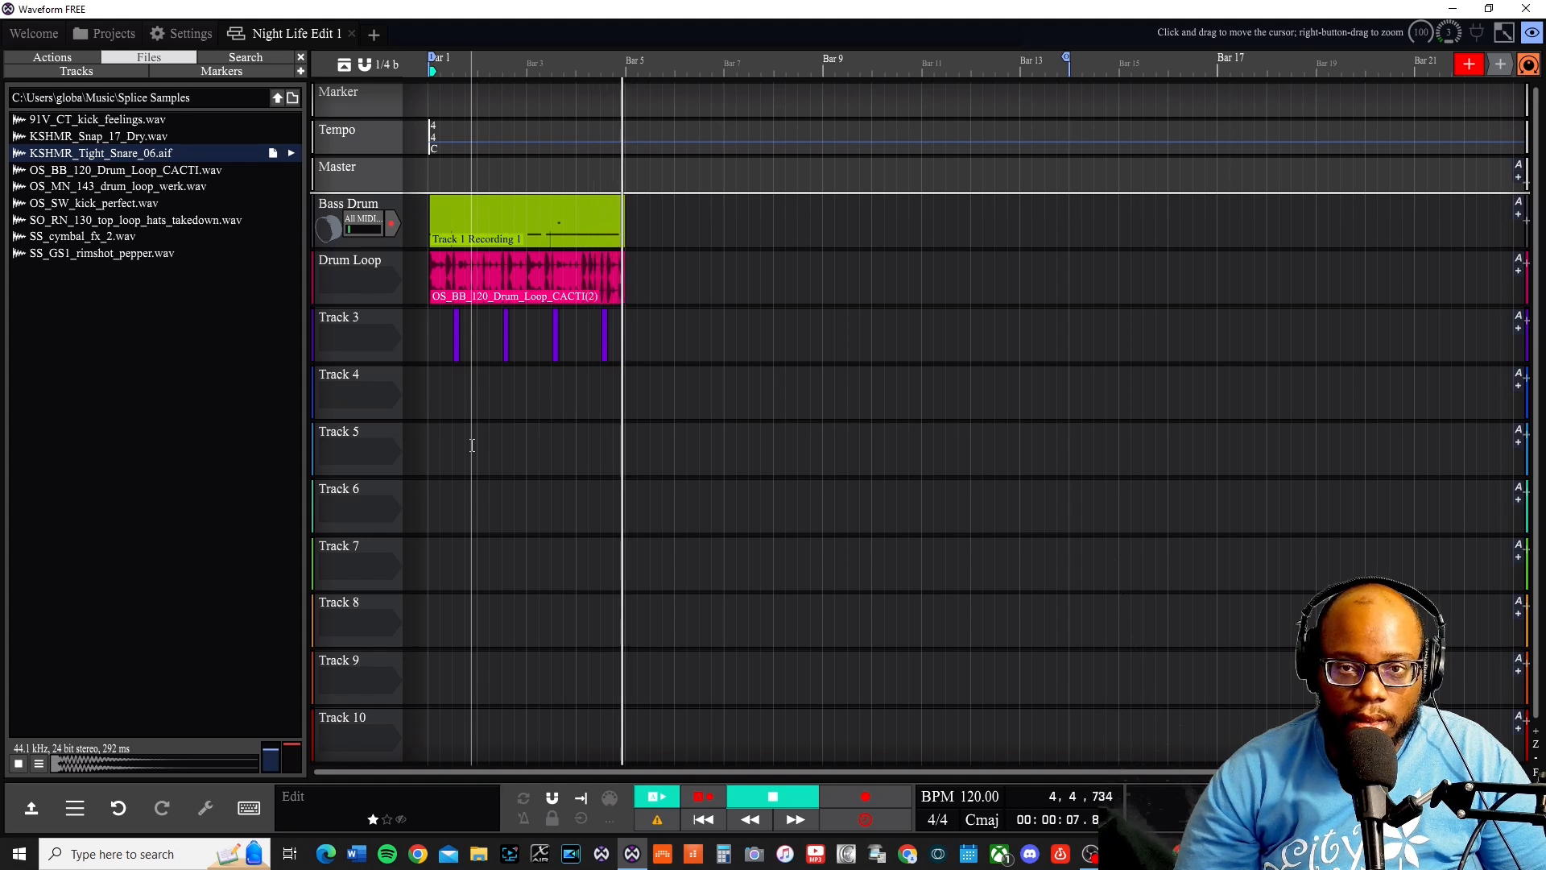
key("space")
left_click(484, 211)
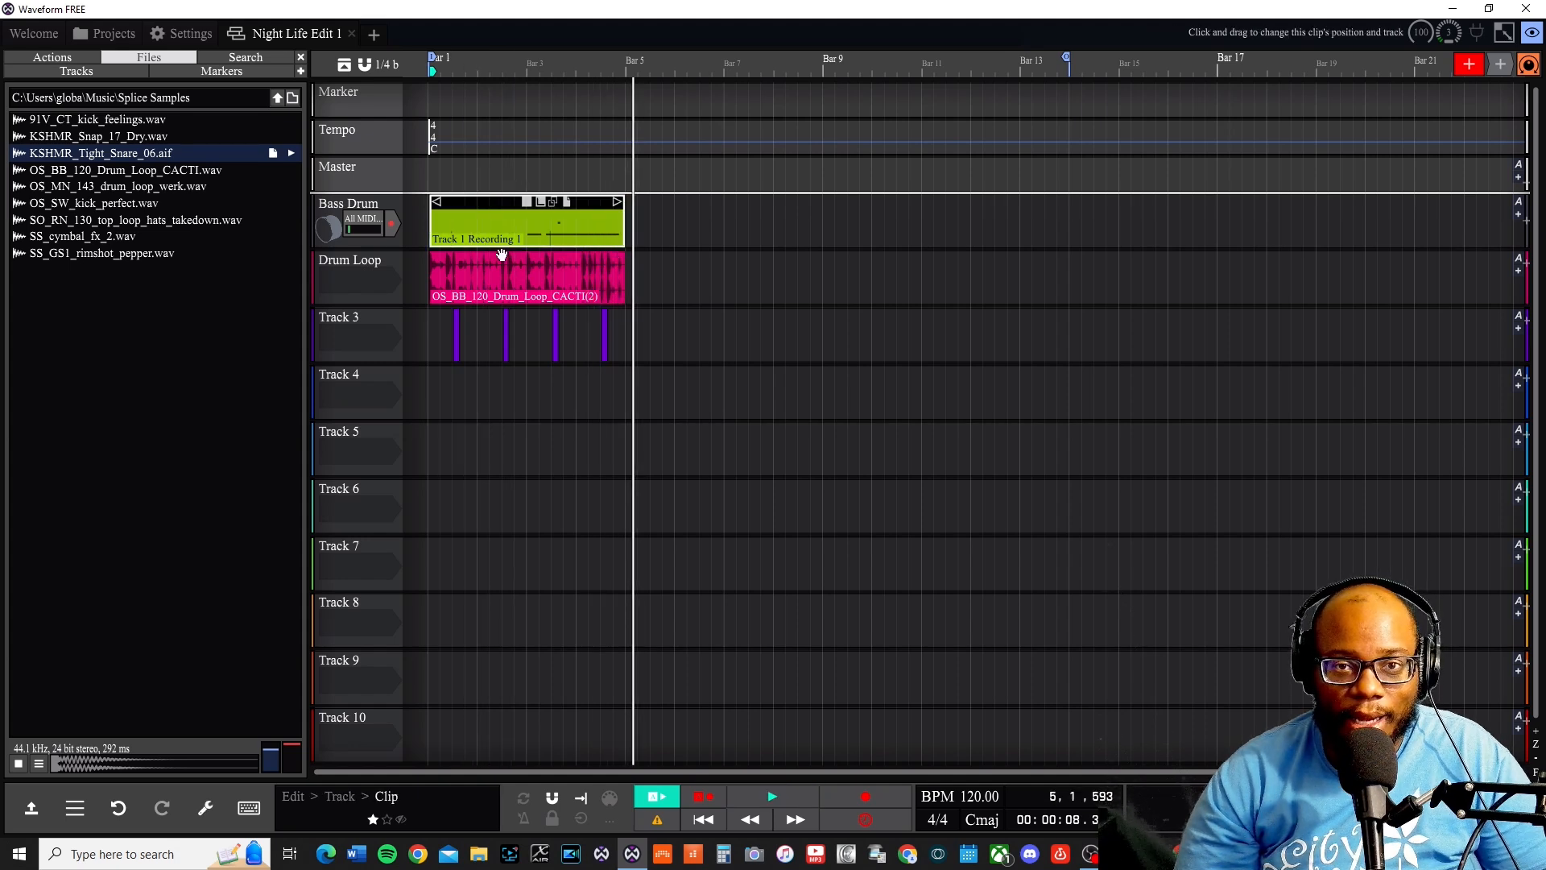
key("Delete")
key("Home")
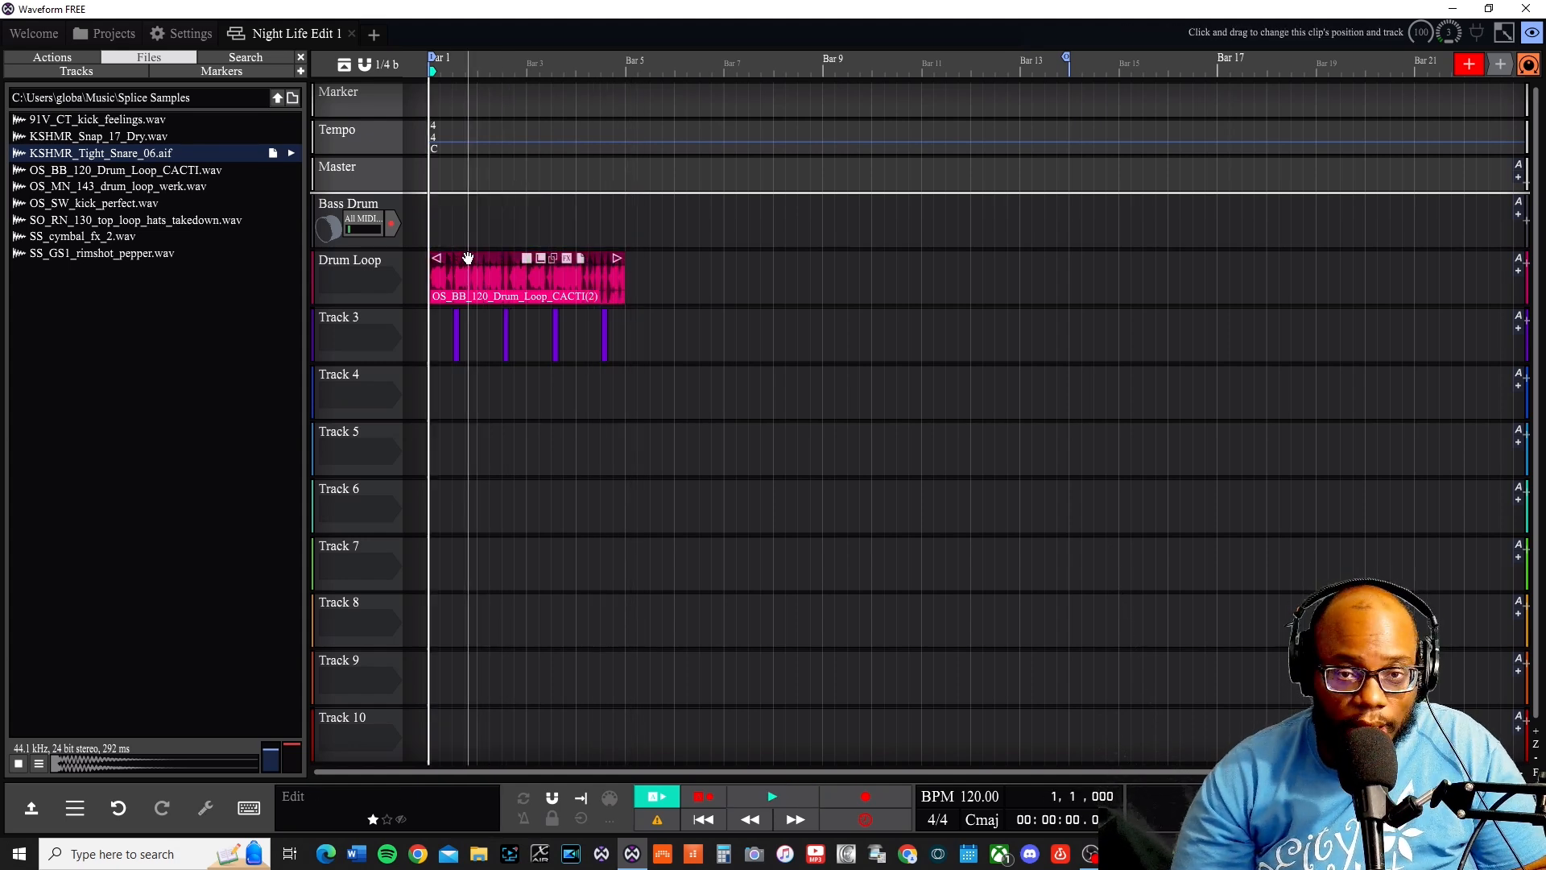
- Listen to the drum loop and snares from the start, checking the kick clip on Track 4 against them
key("space")
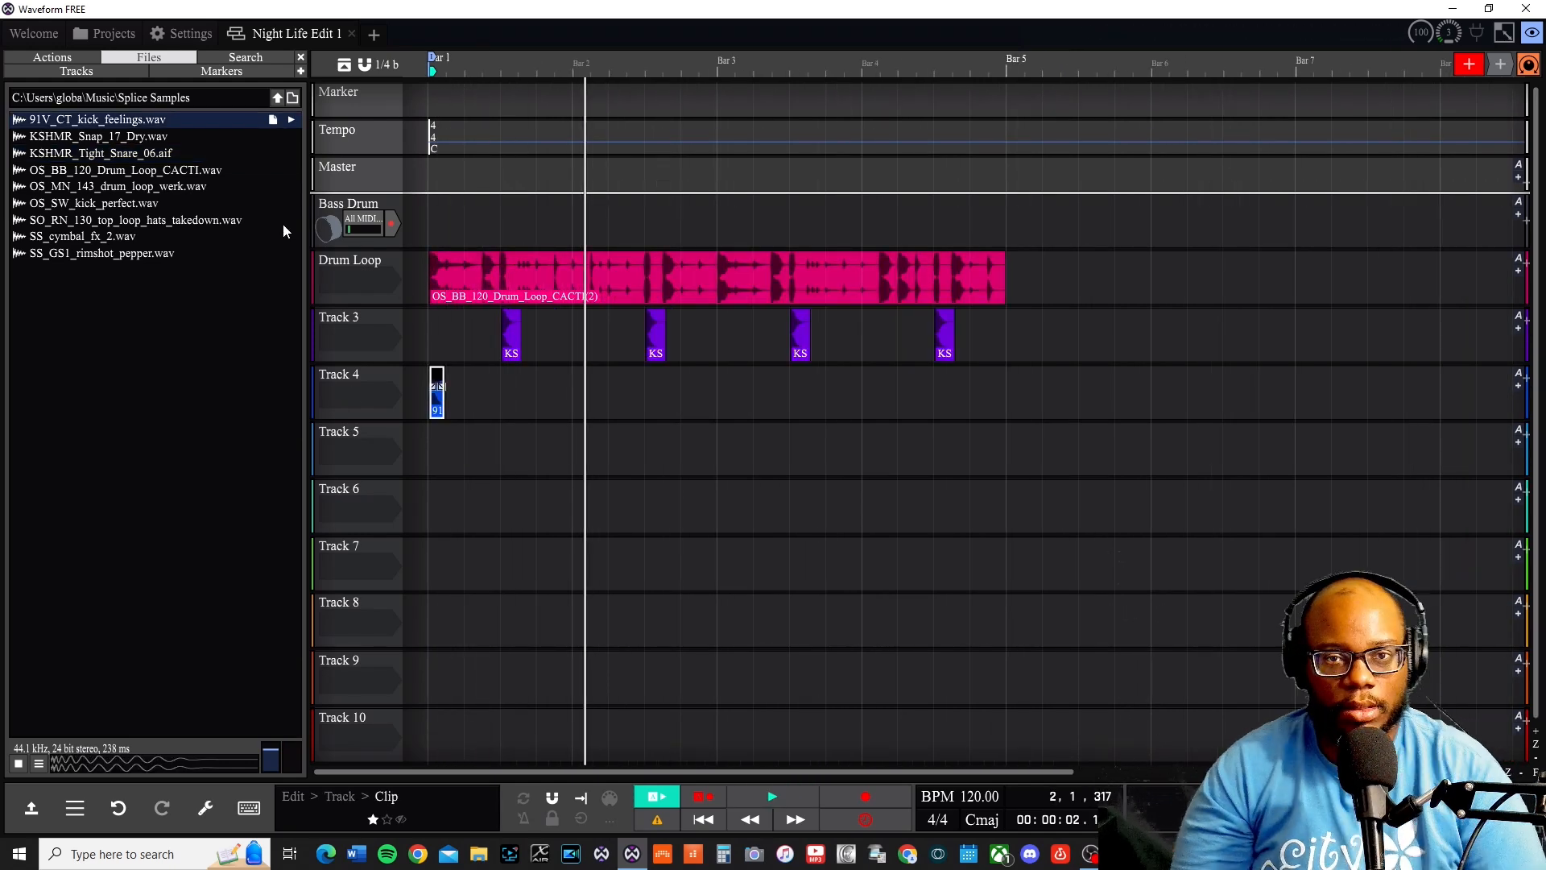
key("space")
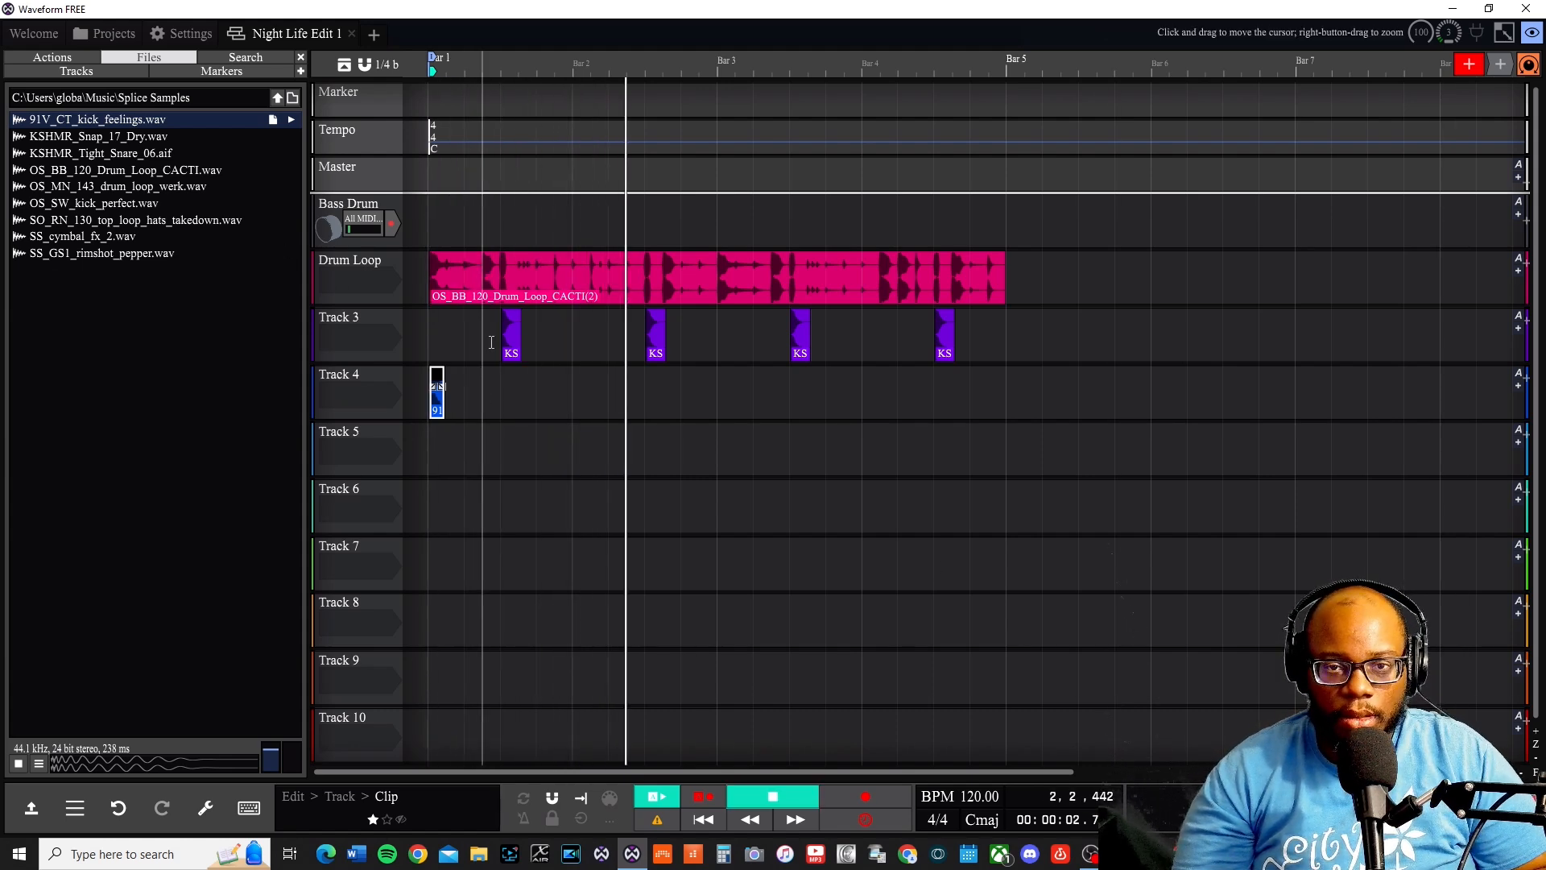
key("space")
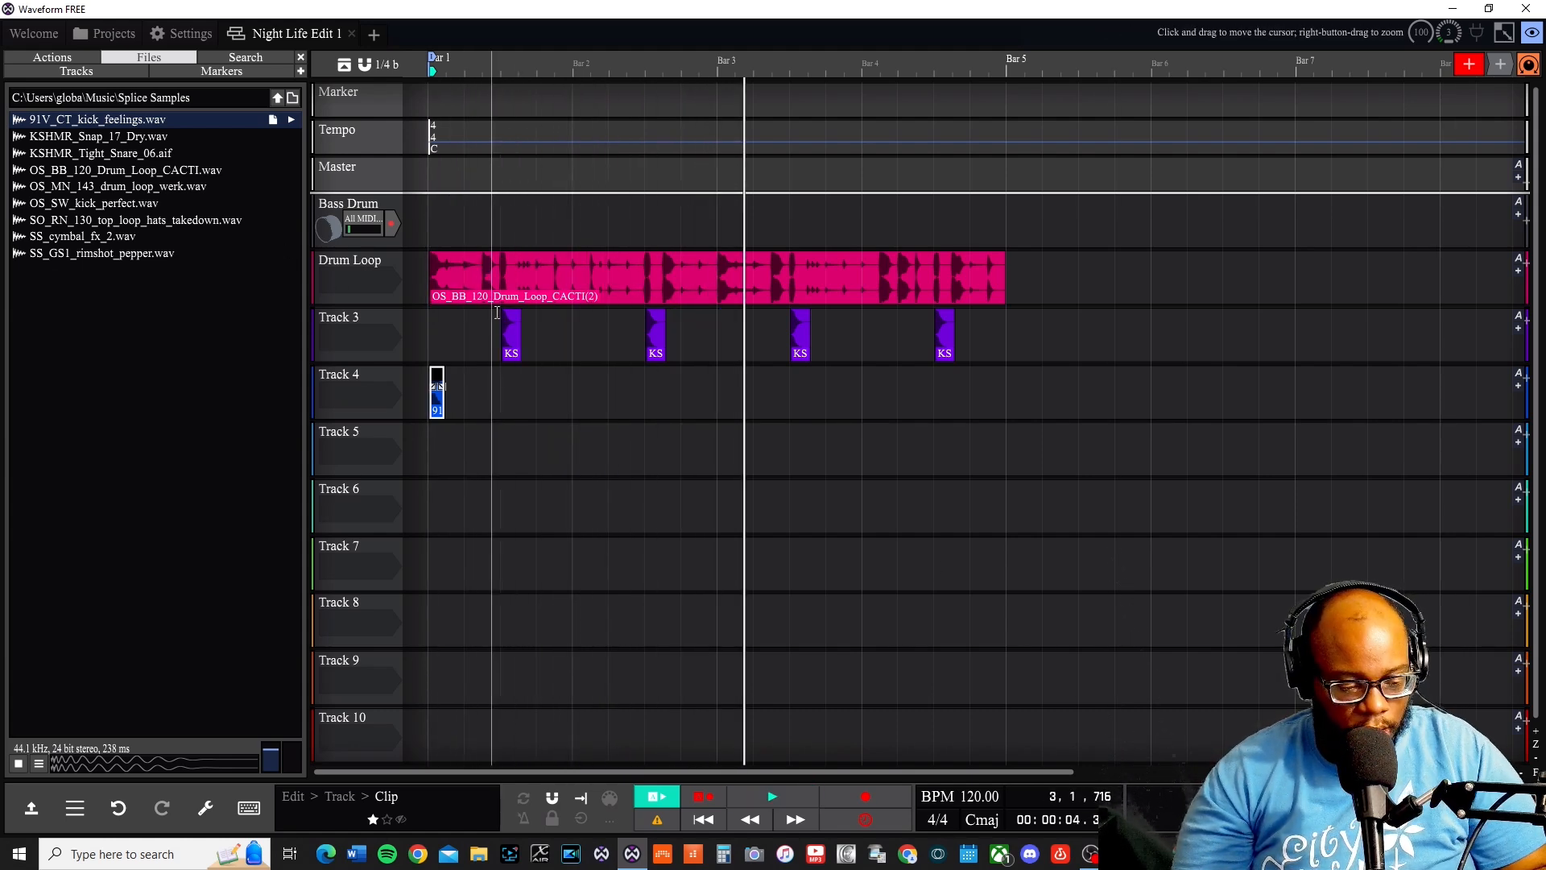
key("Home")
key("space")
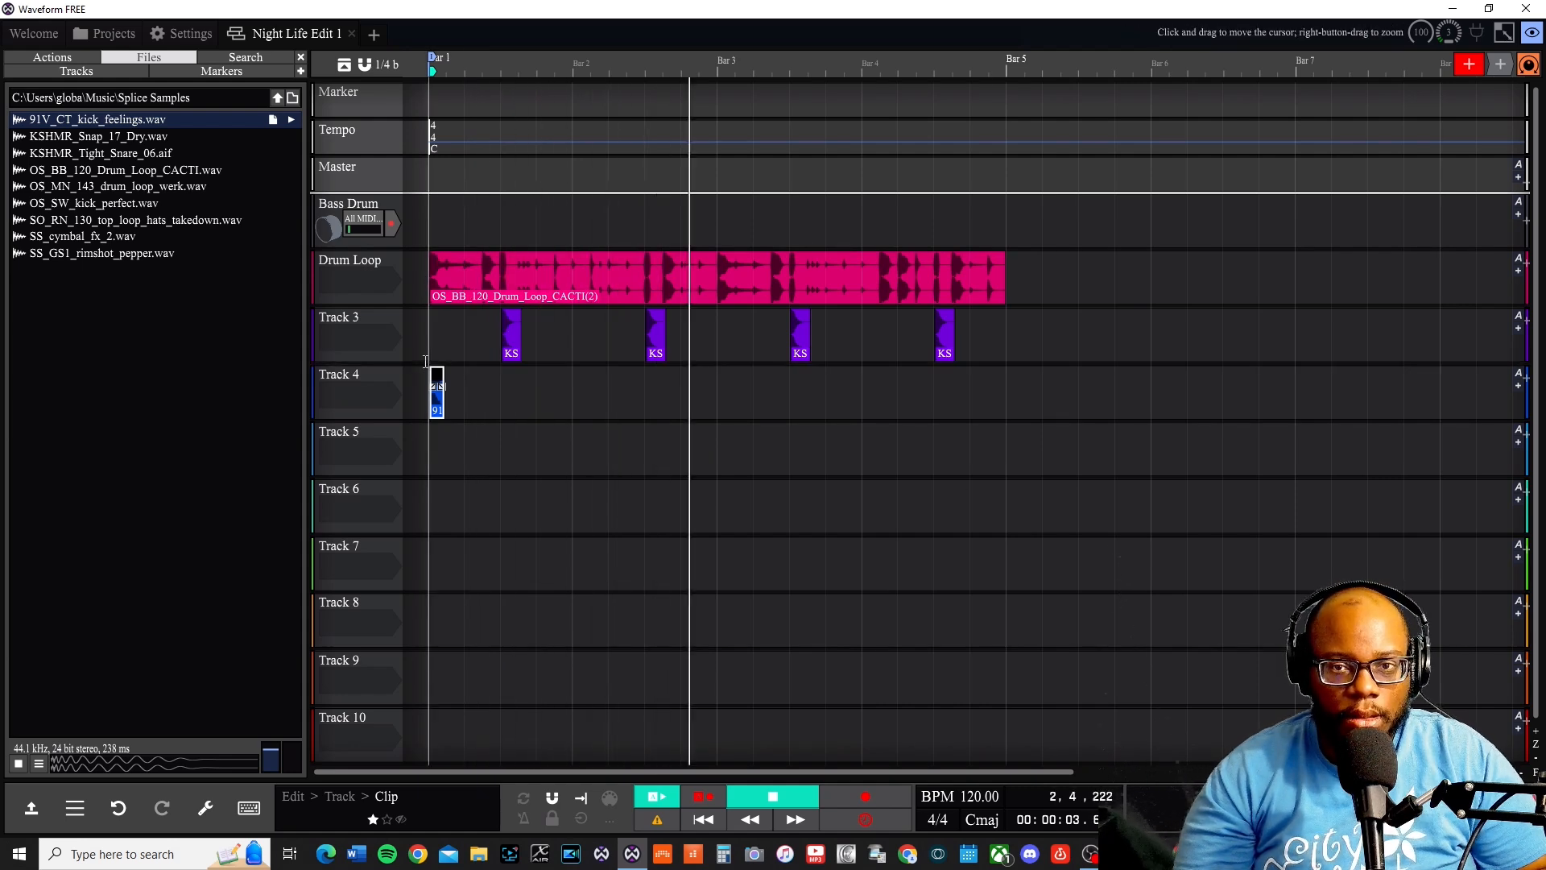
key("space")
key("Home")
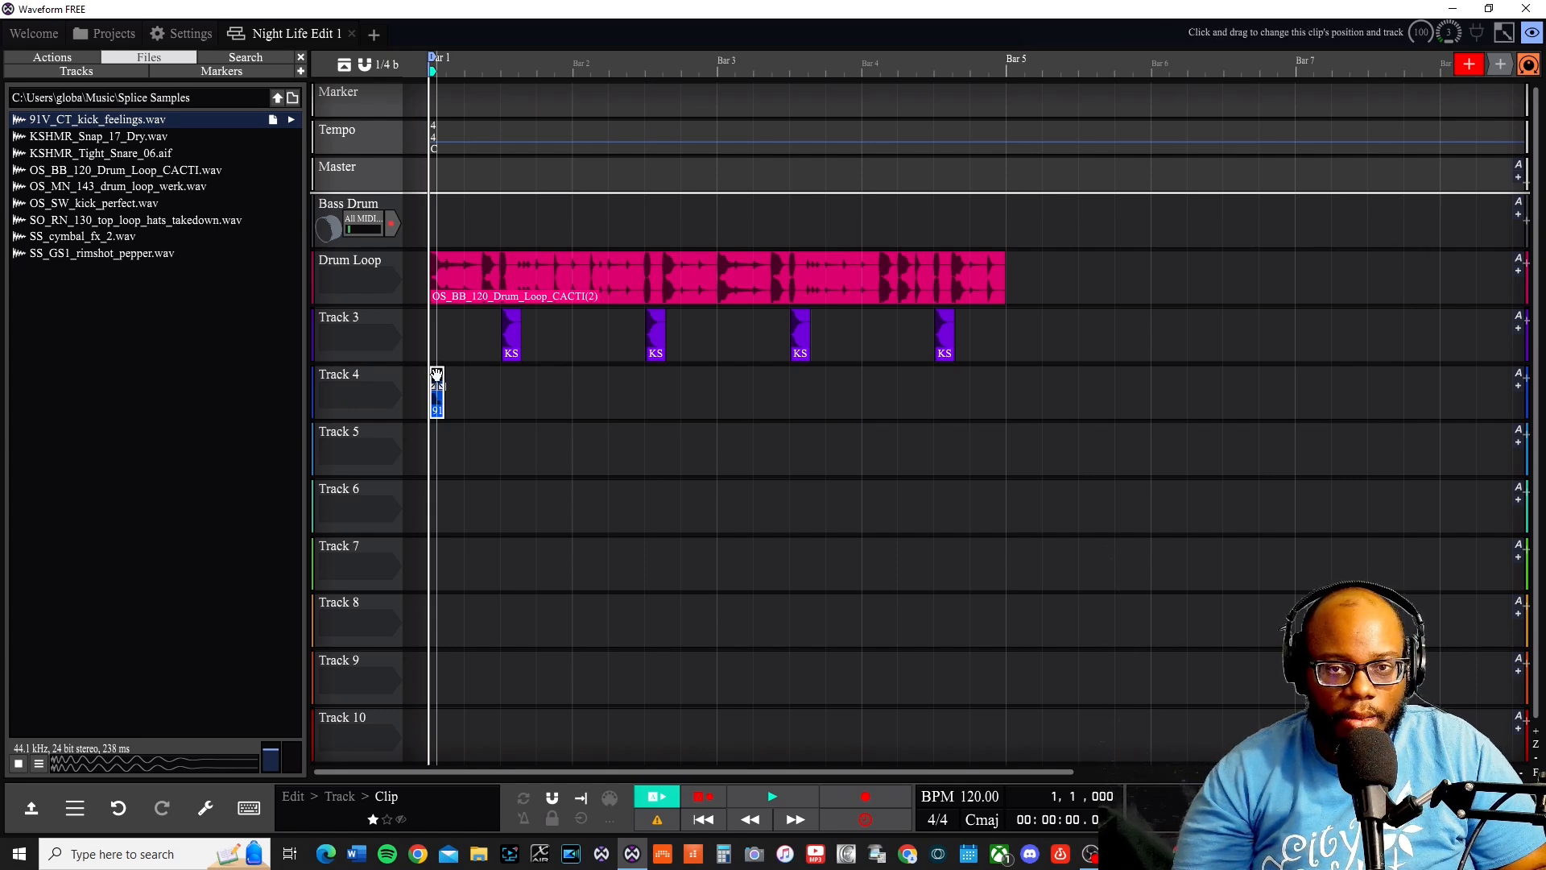
- Copy the Track 4 kick clip to beat 4 of bar 1, bar 2 and bar 3, and play the pattern
left_click_drag(436, 385, 725, 377)
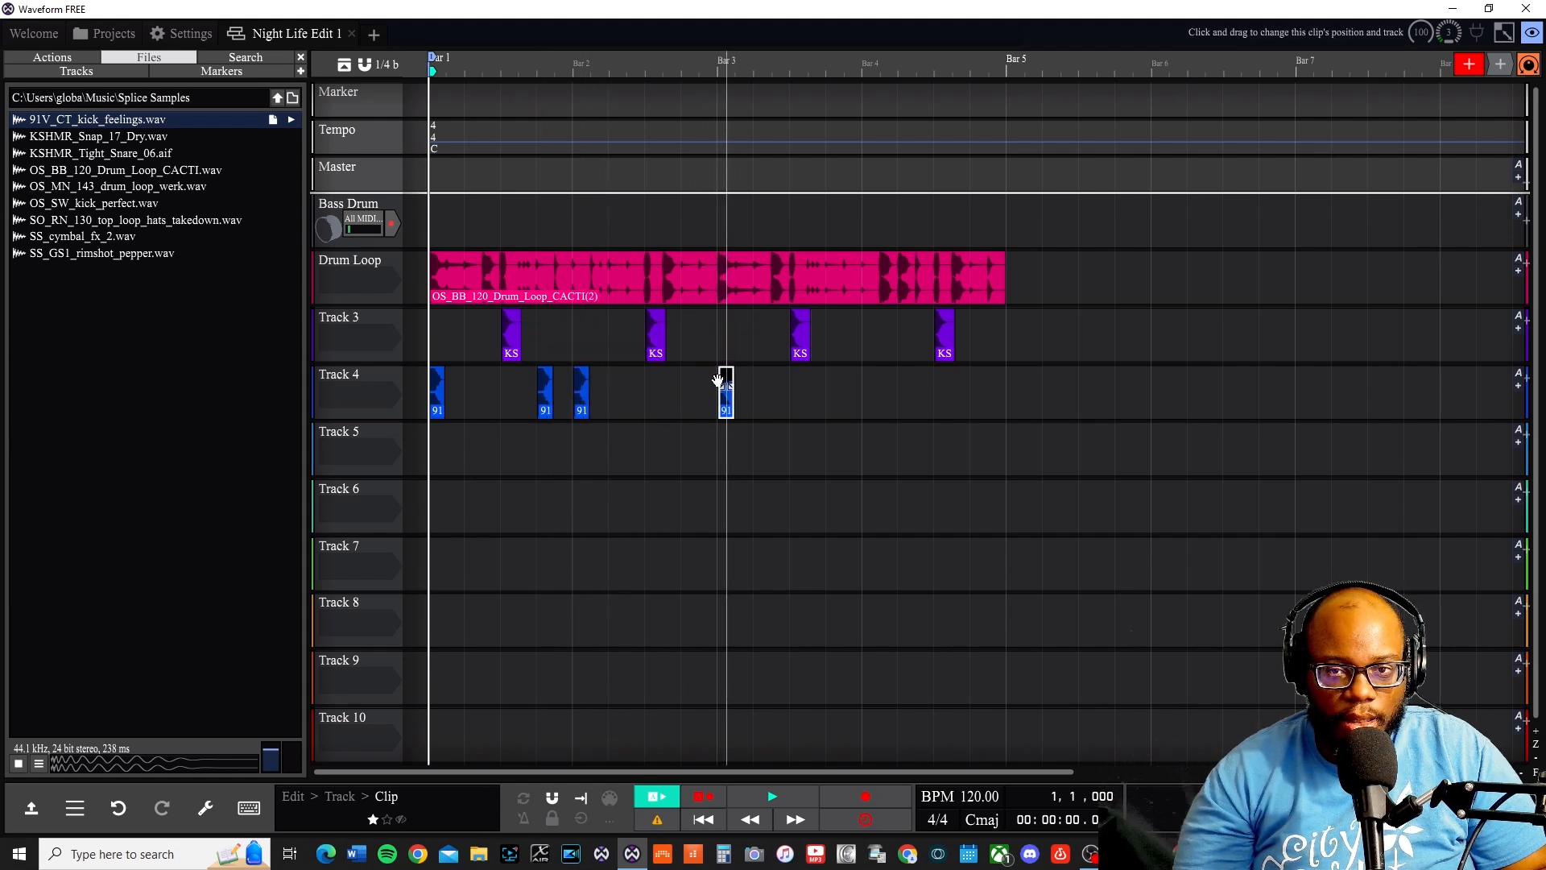
key("space")
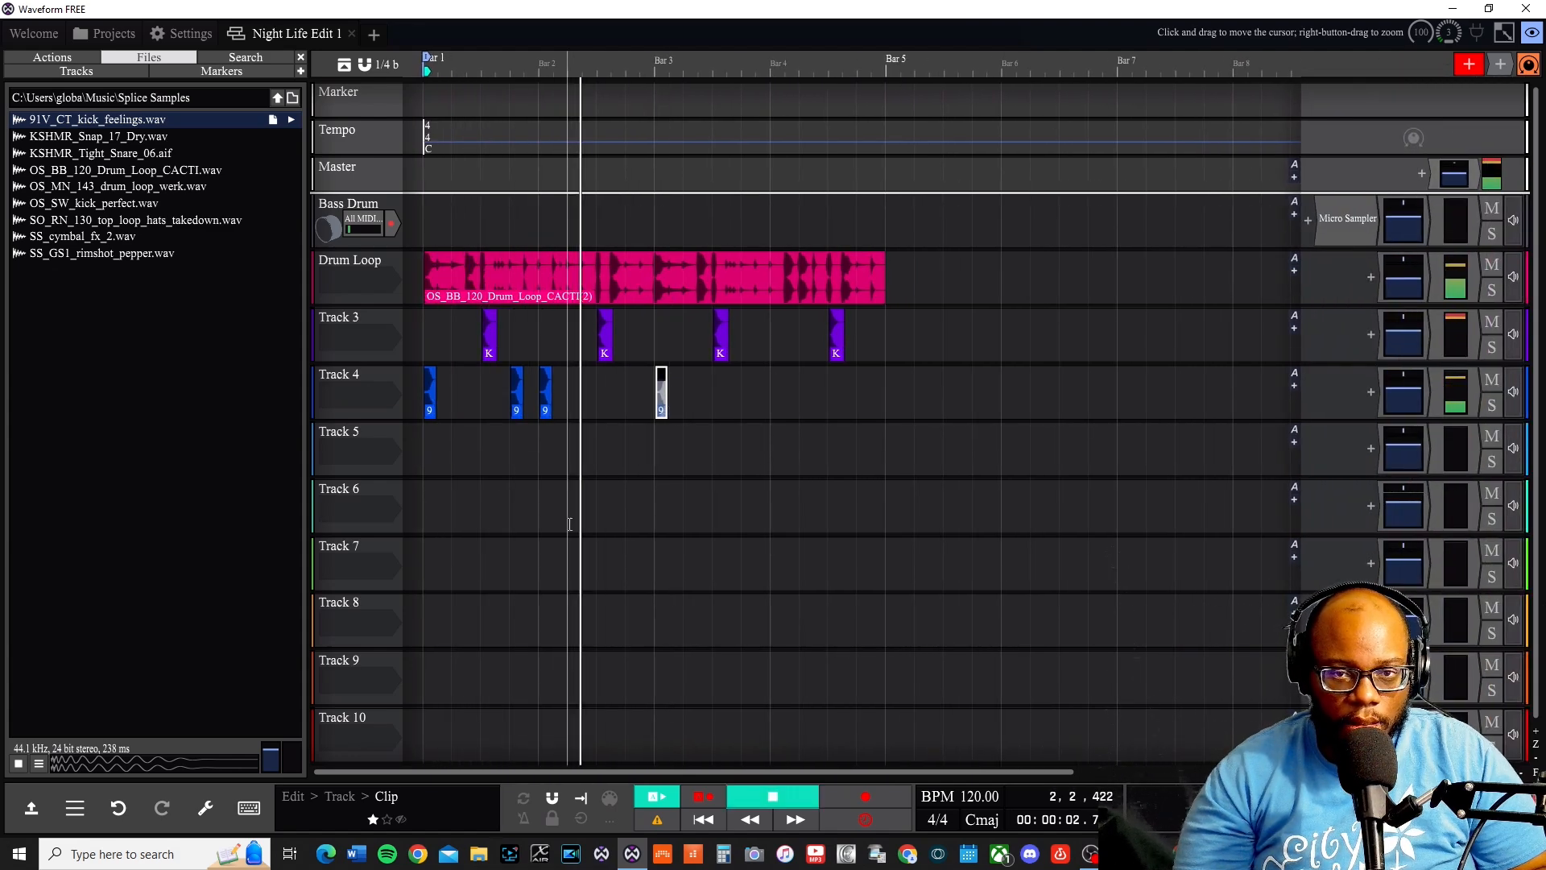
key("space")
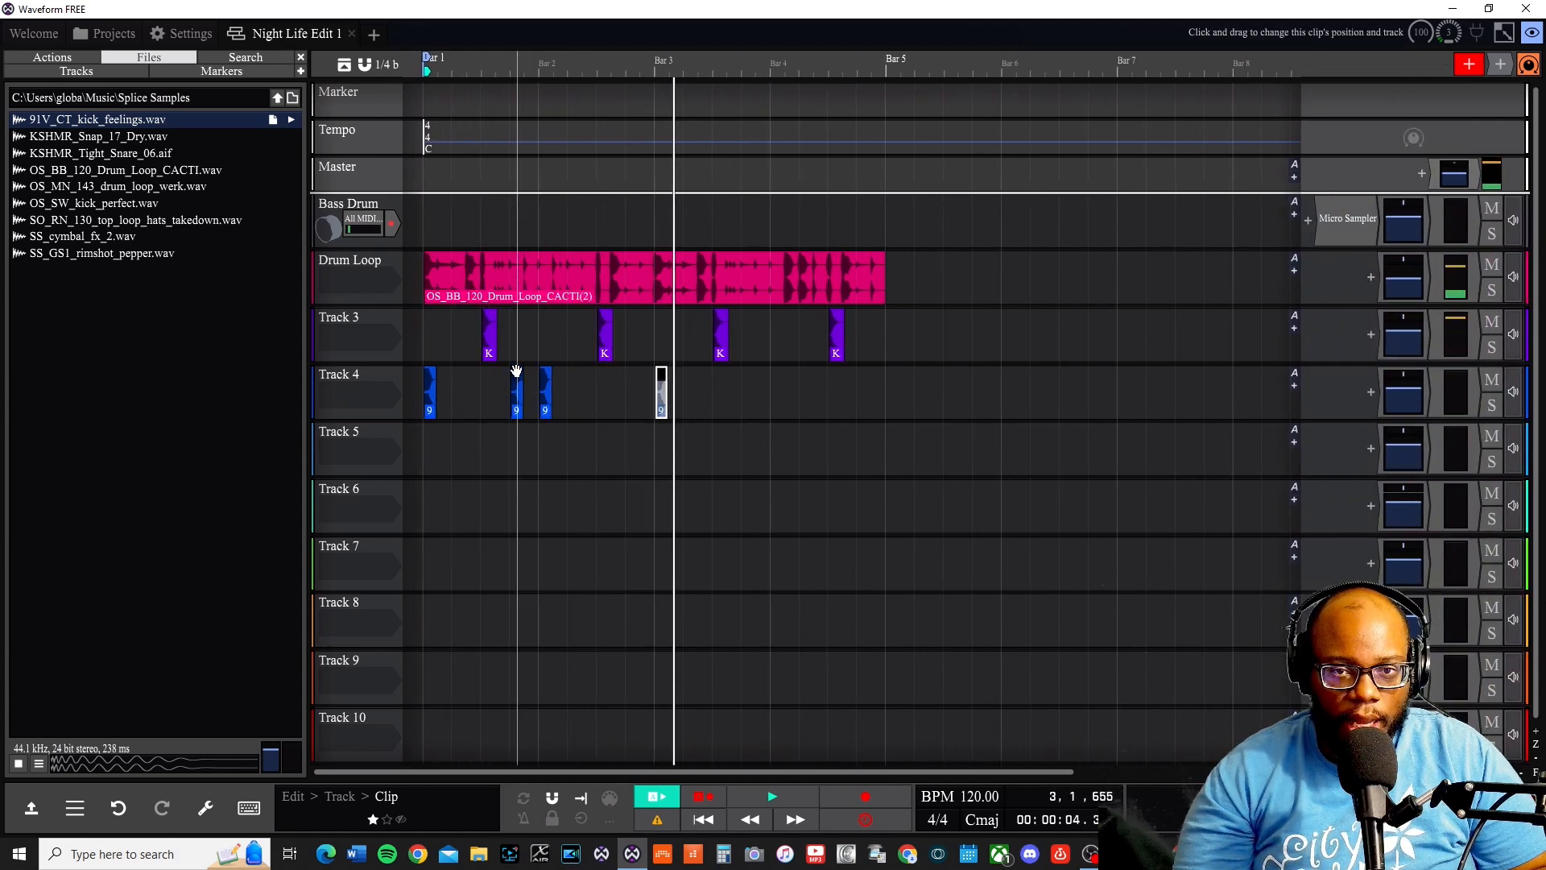
- Move the kick at beat 4 of bar 1 to a quarter beat after beat 3 of bar 2 and replay the pattern
left_click_drag(522, 371, 617, 371)
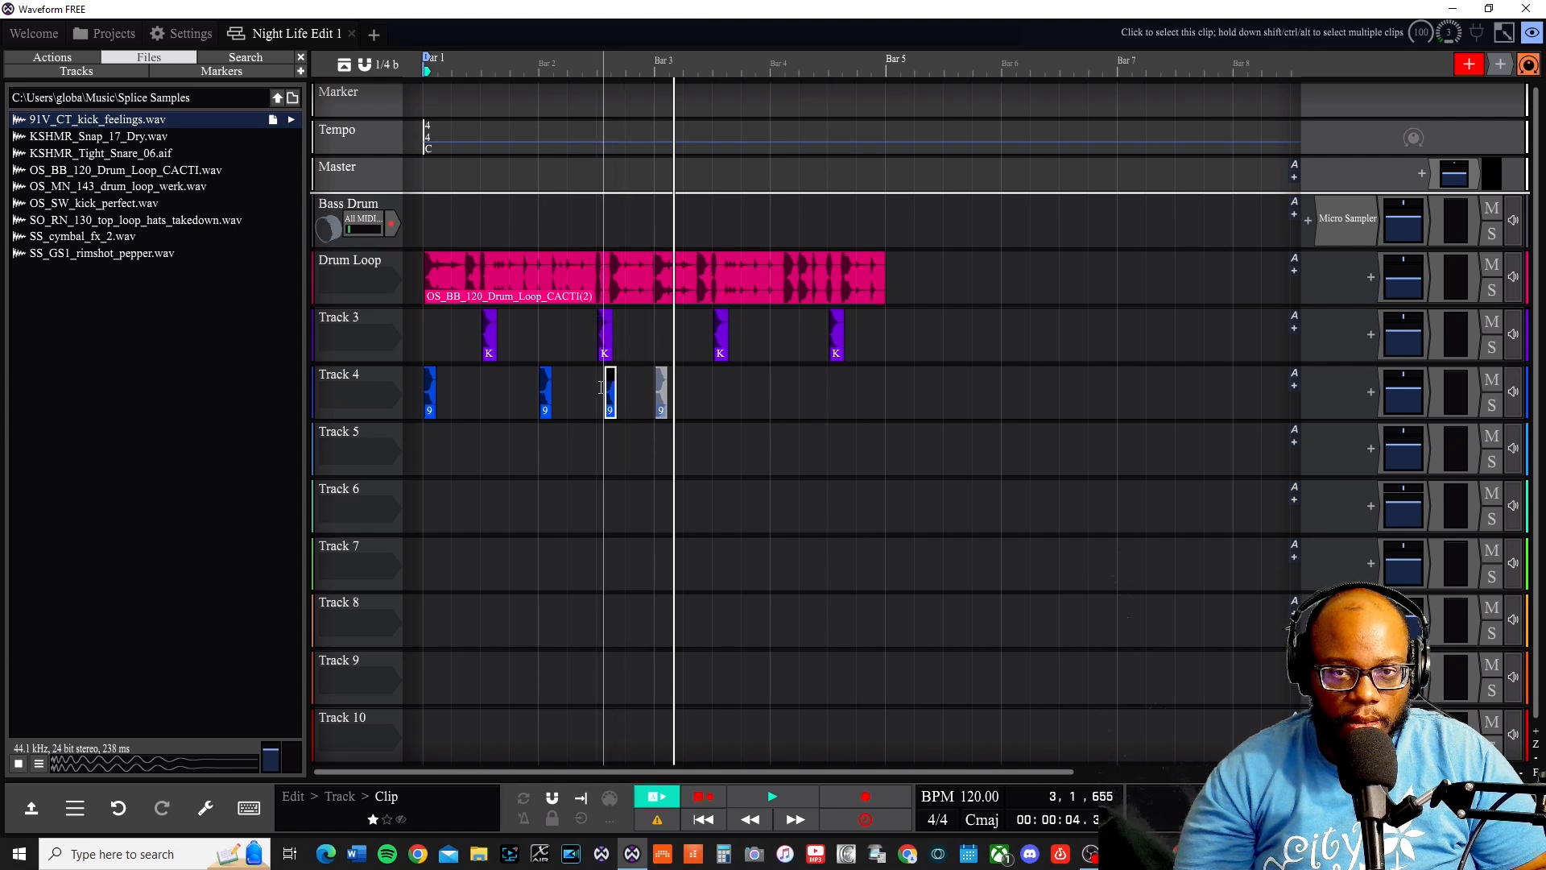
key("Home")
key("space")
key("space")
key("Home")
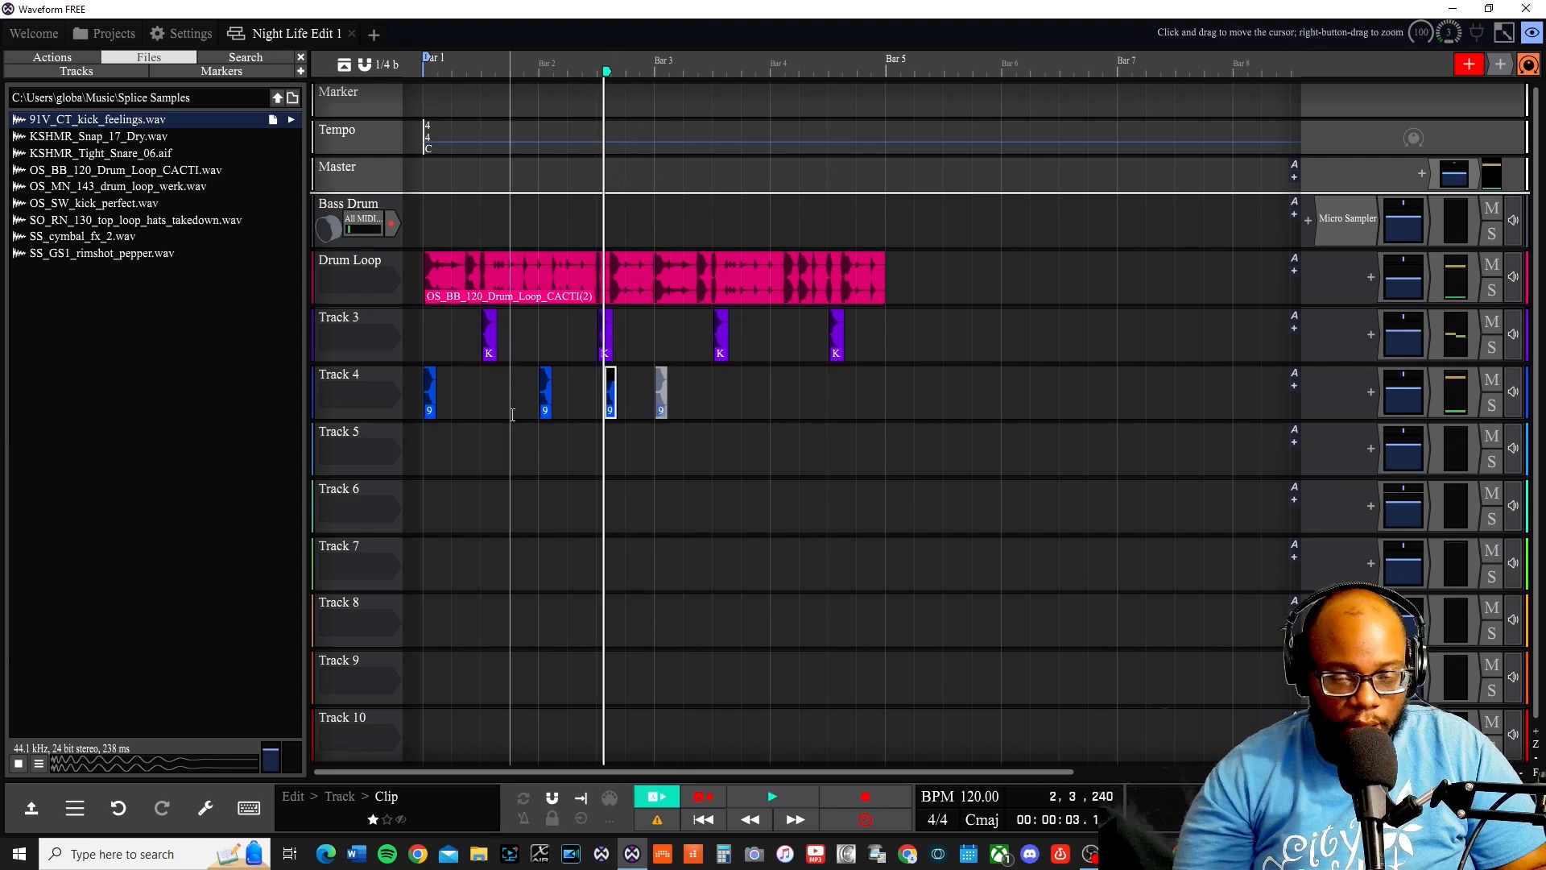
key("Home")
key("space")
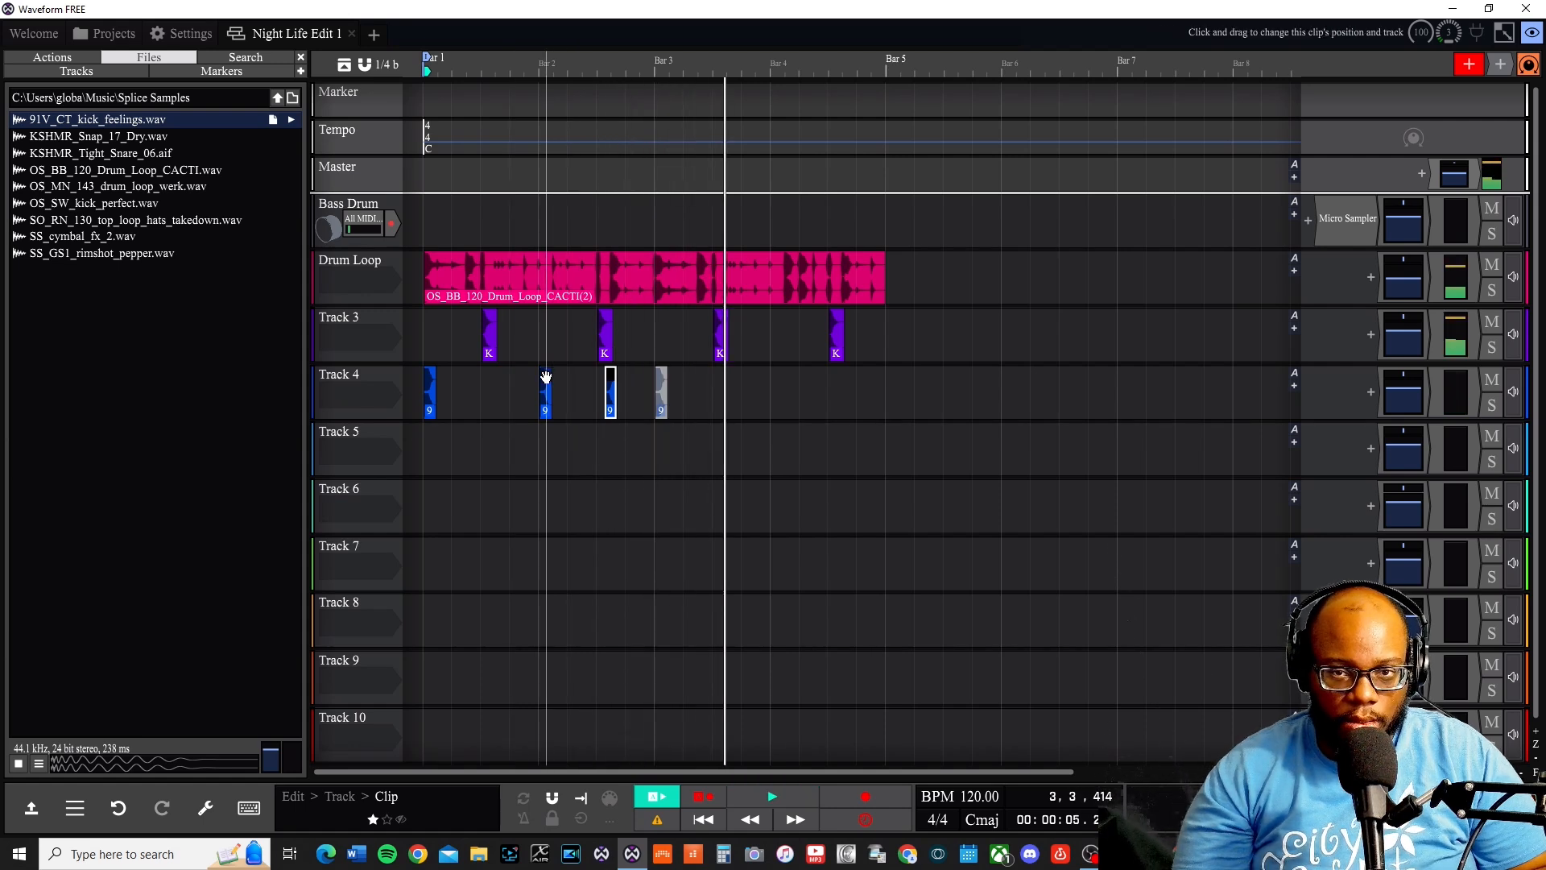
- Delete the Track 4 kick at bar 2 and place two kick clips on beats 1.5 and 2 of bar 4
key("Delete")
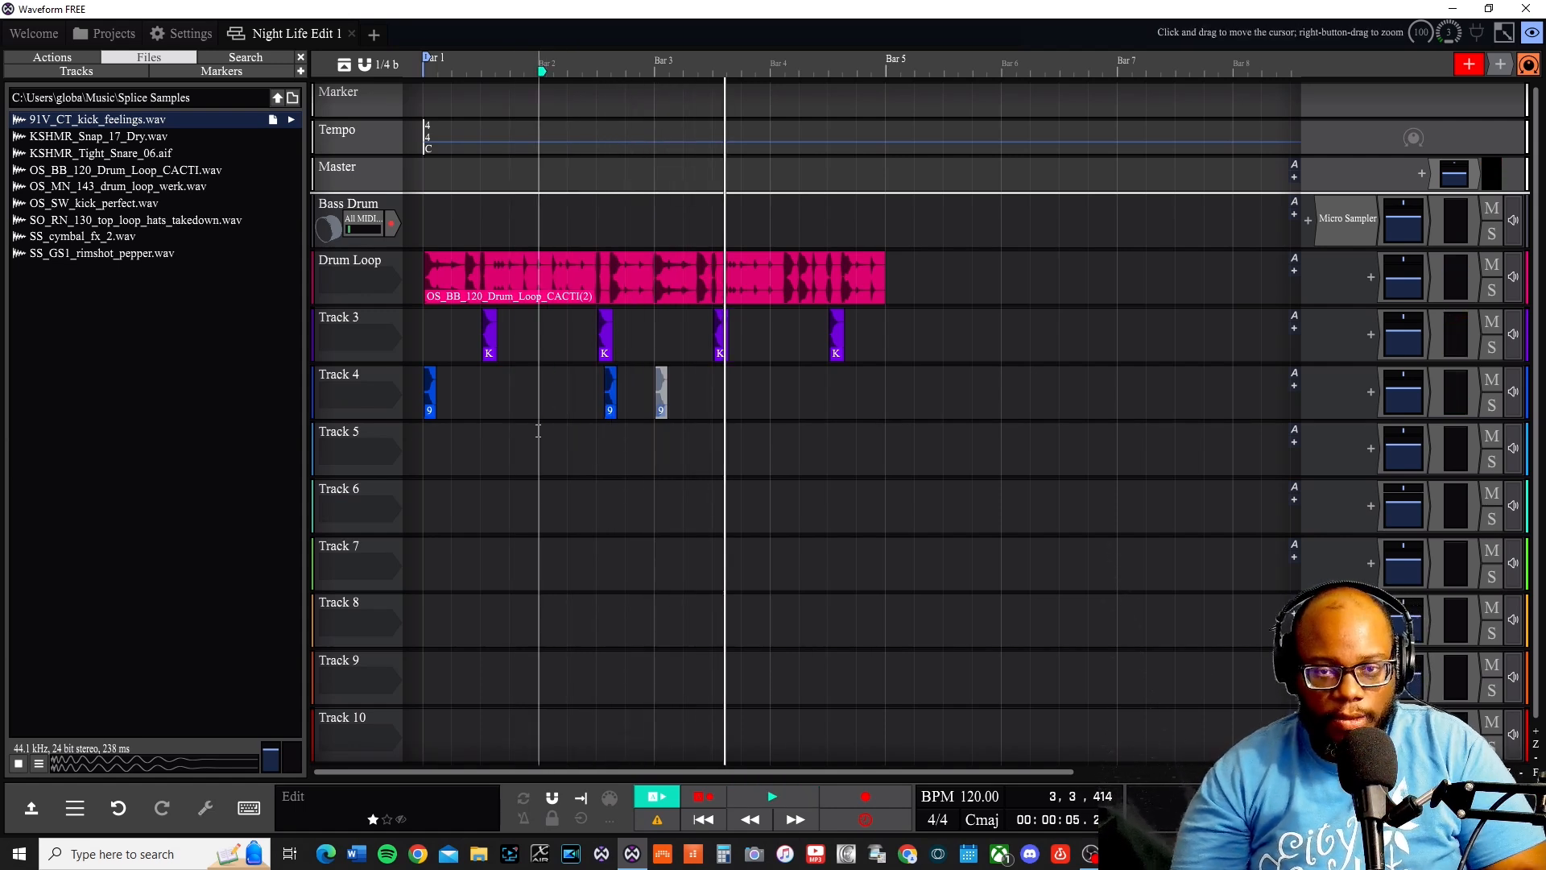
key("space")
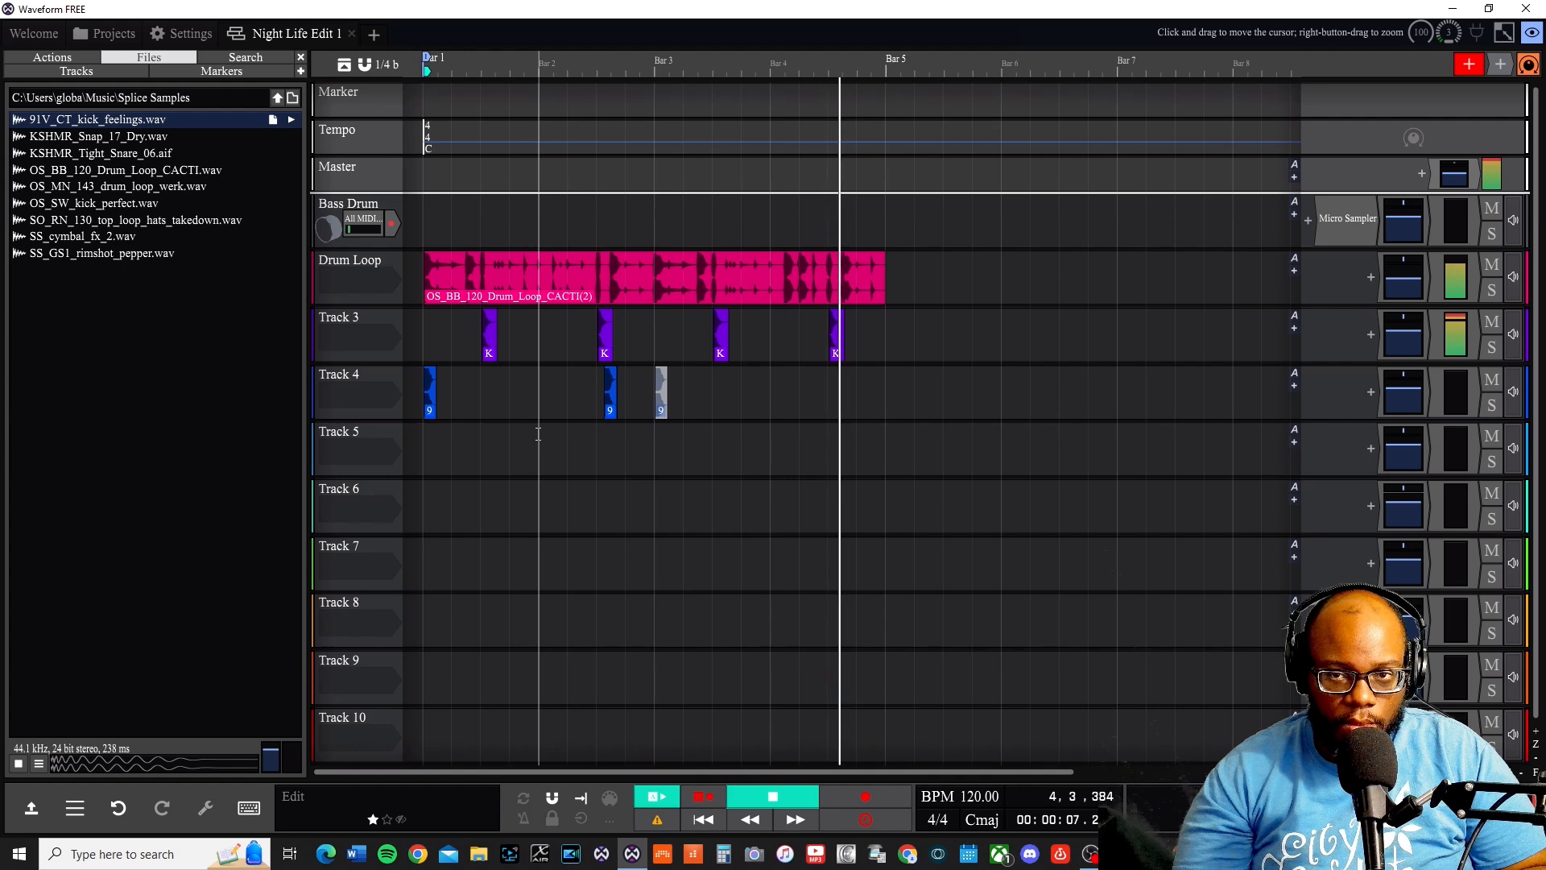
key("space")
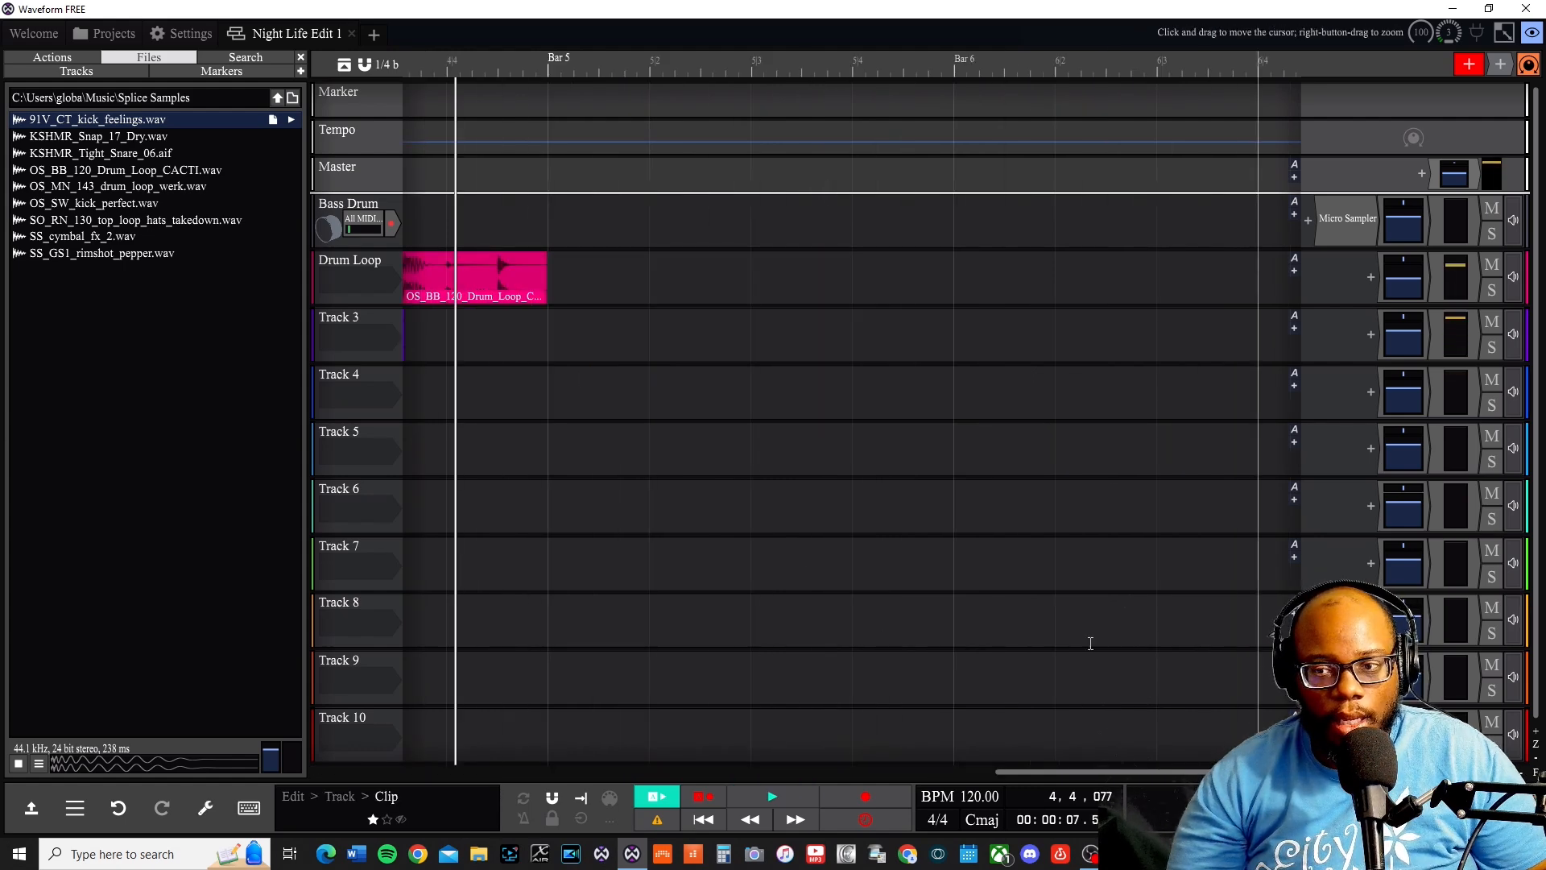
scroll(659, 636, "down", 3)
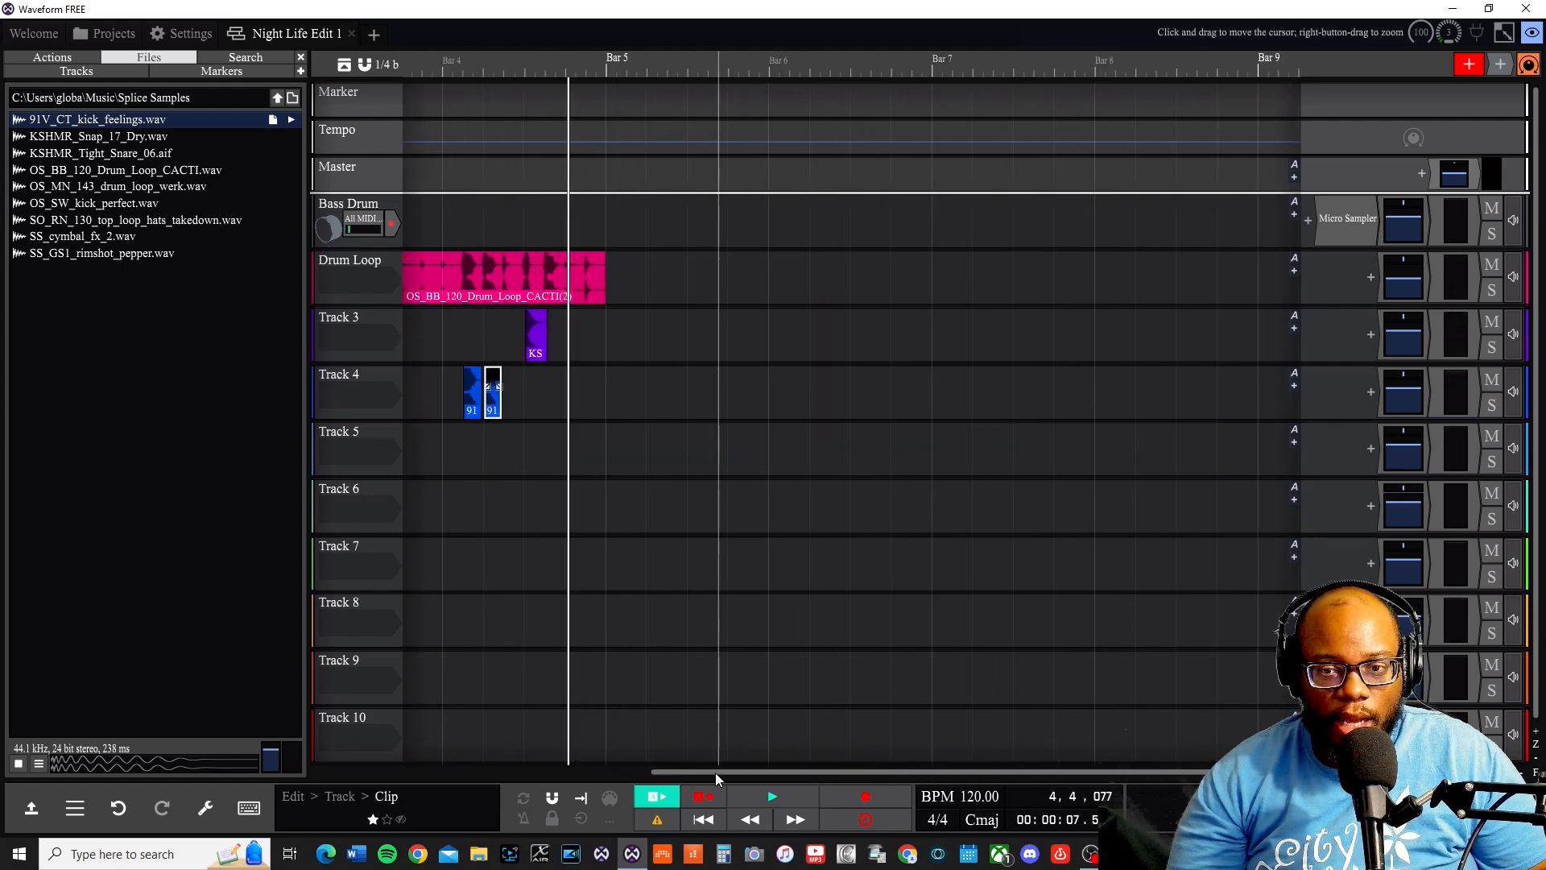
double_click(719, 773)
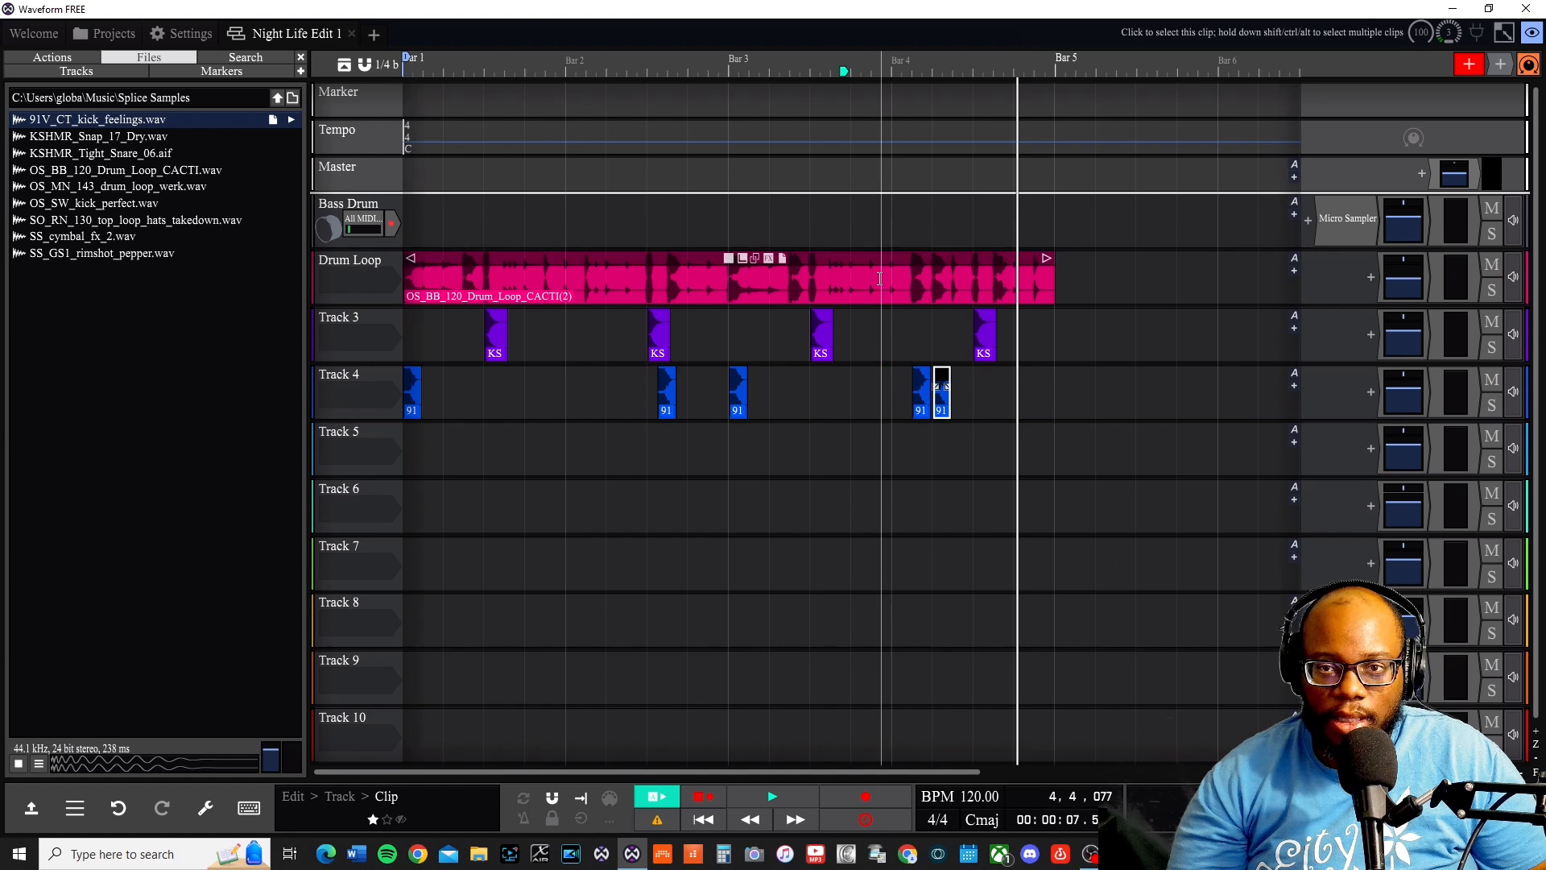
left_click(719, 278)
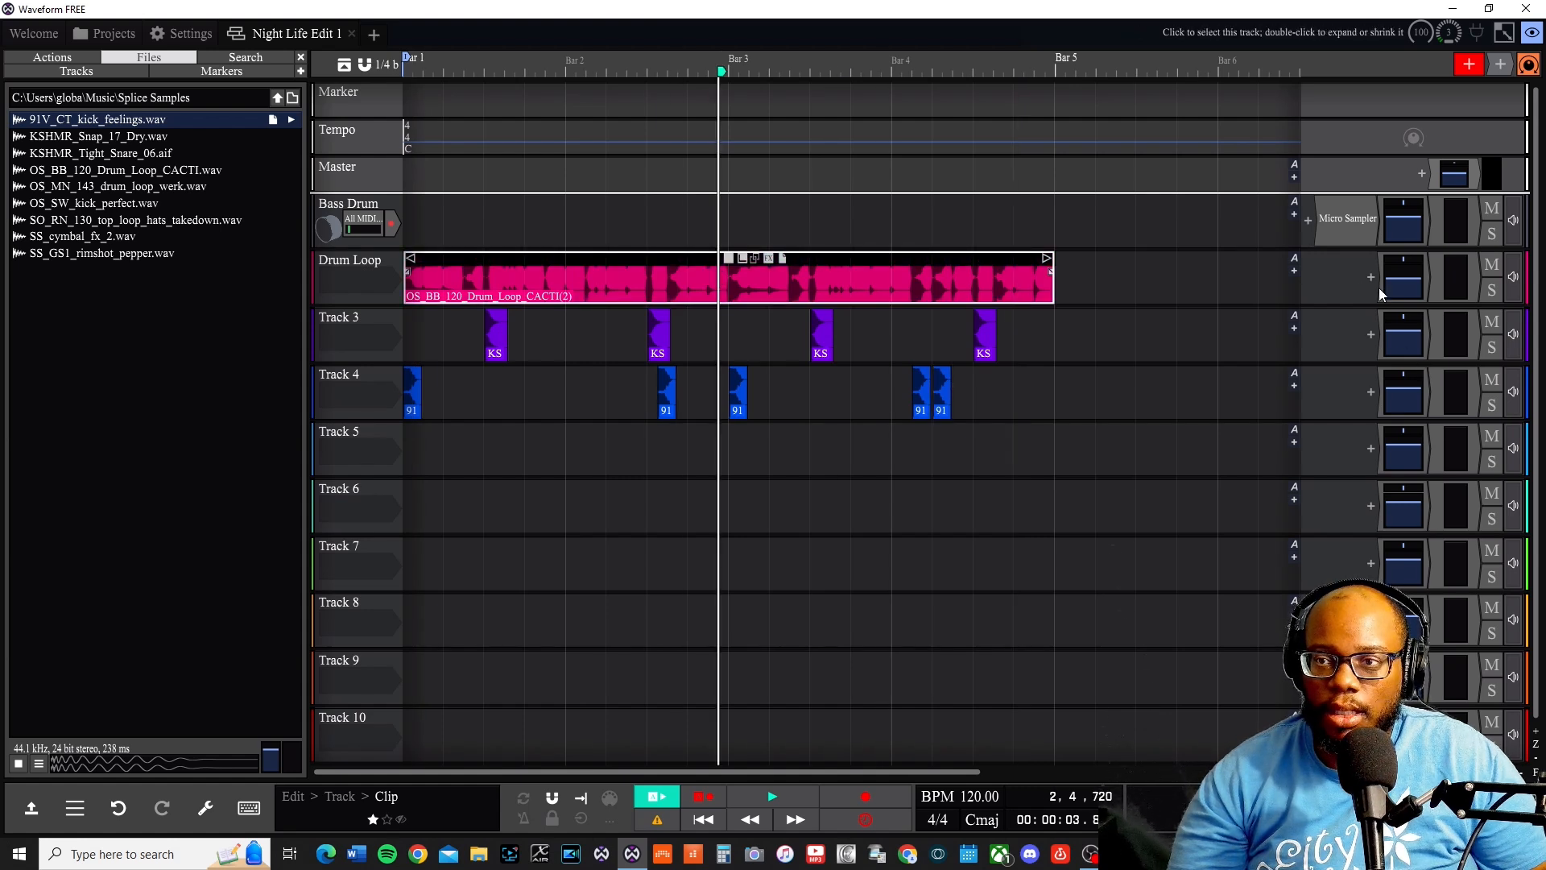
right_click(586, 278)
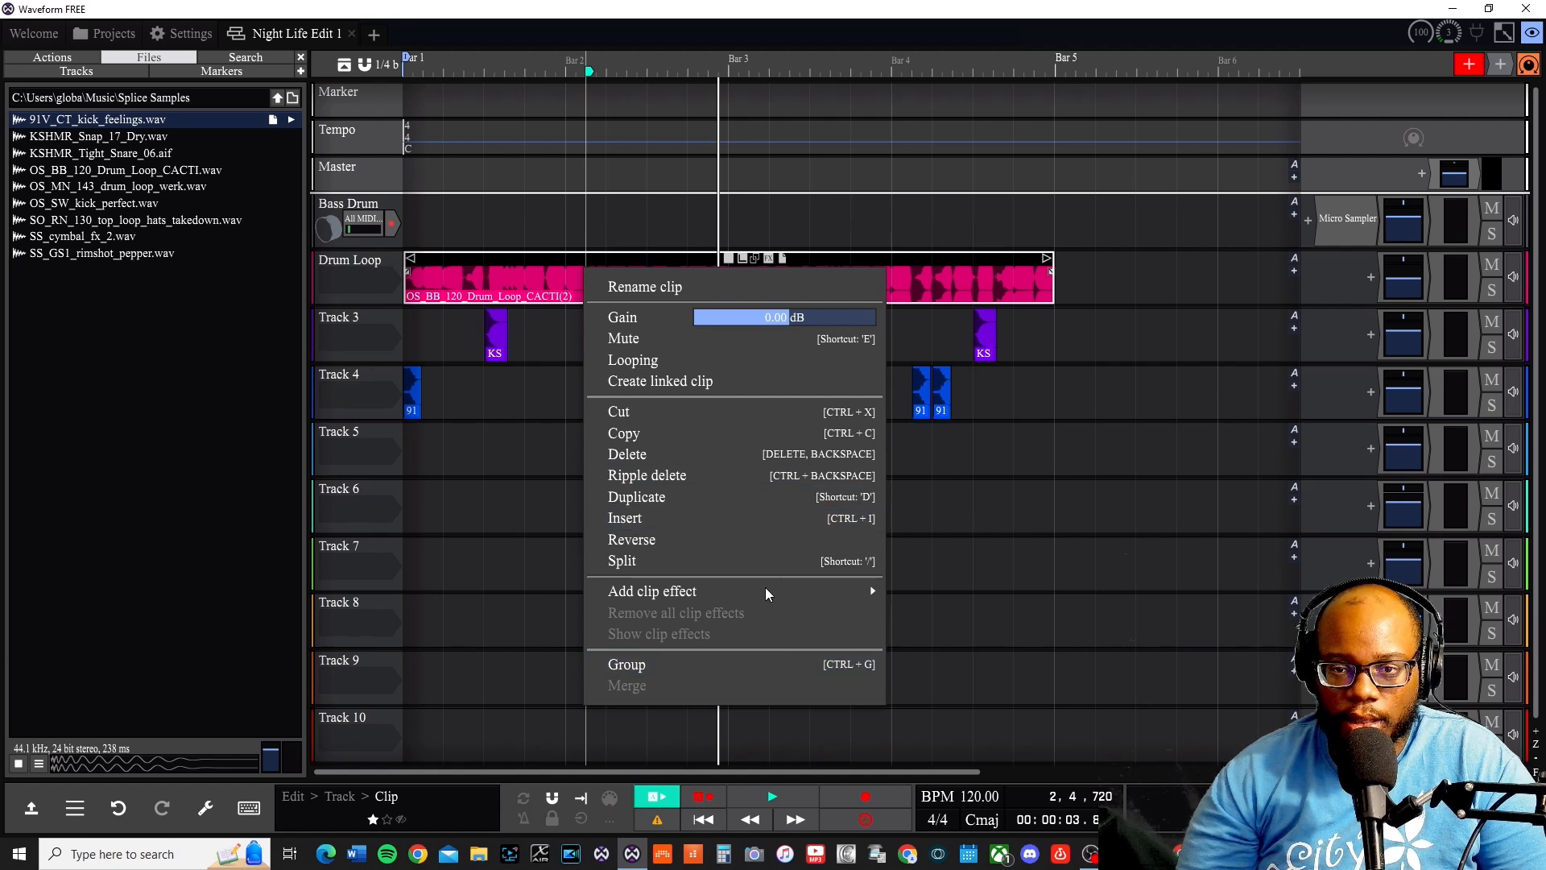
mouse_move(765, 588)
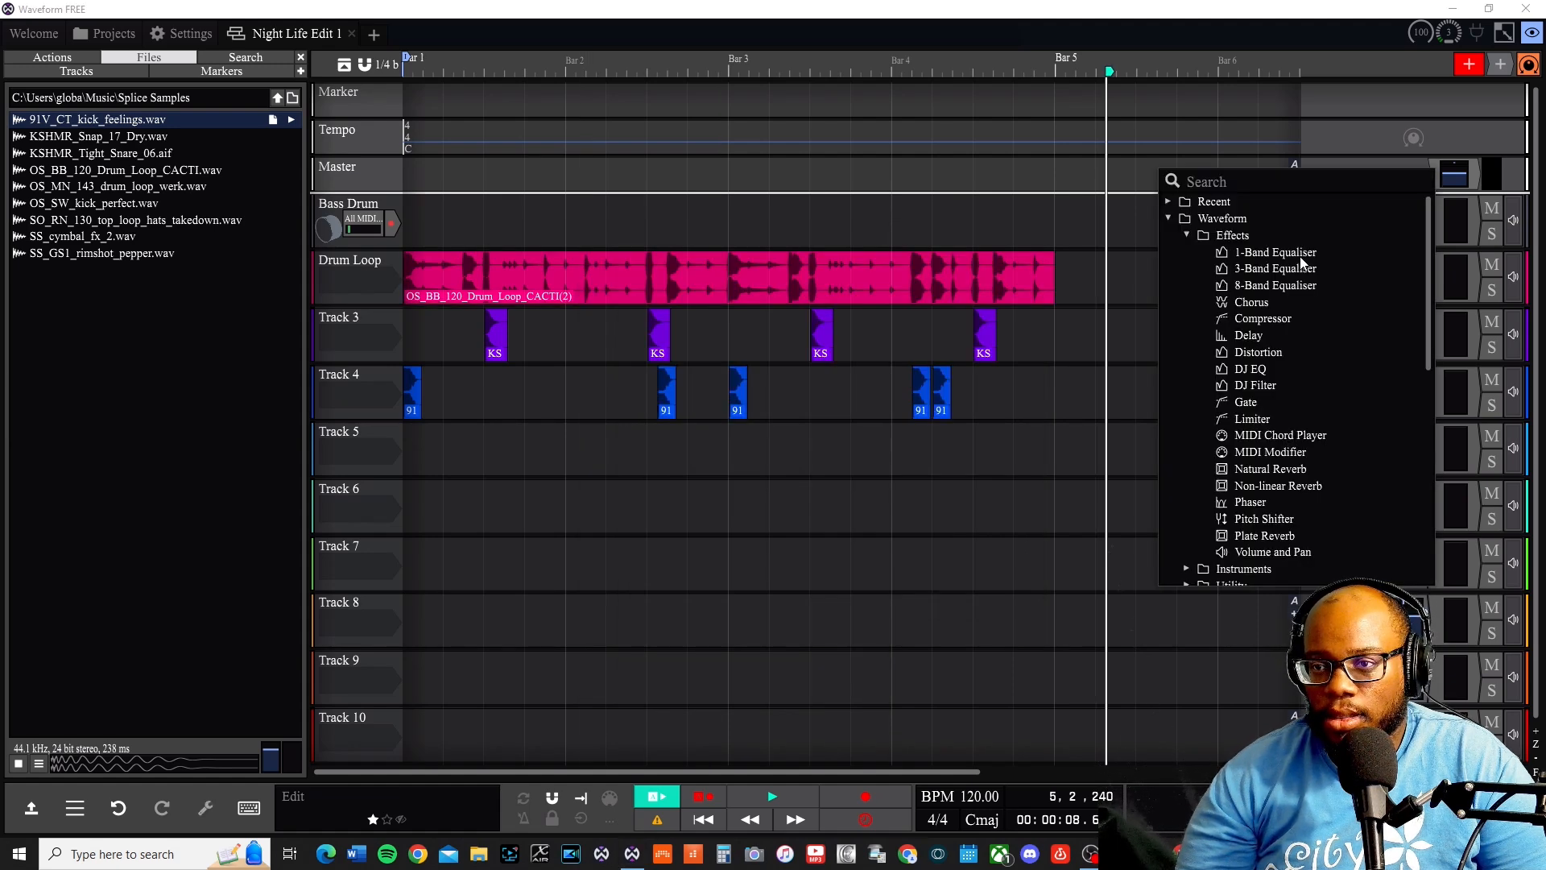
- Add a 3-Band Equaliser with a strong low-band cut to the Drum Loop track and audition it soloed from the start
left_click(1293, 268)
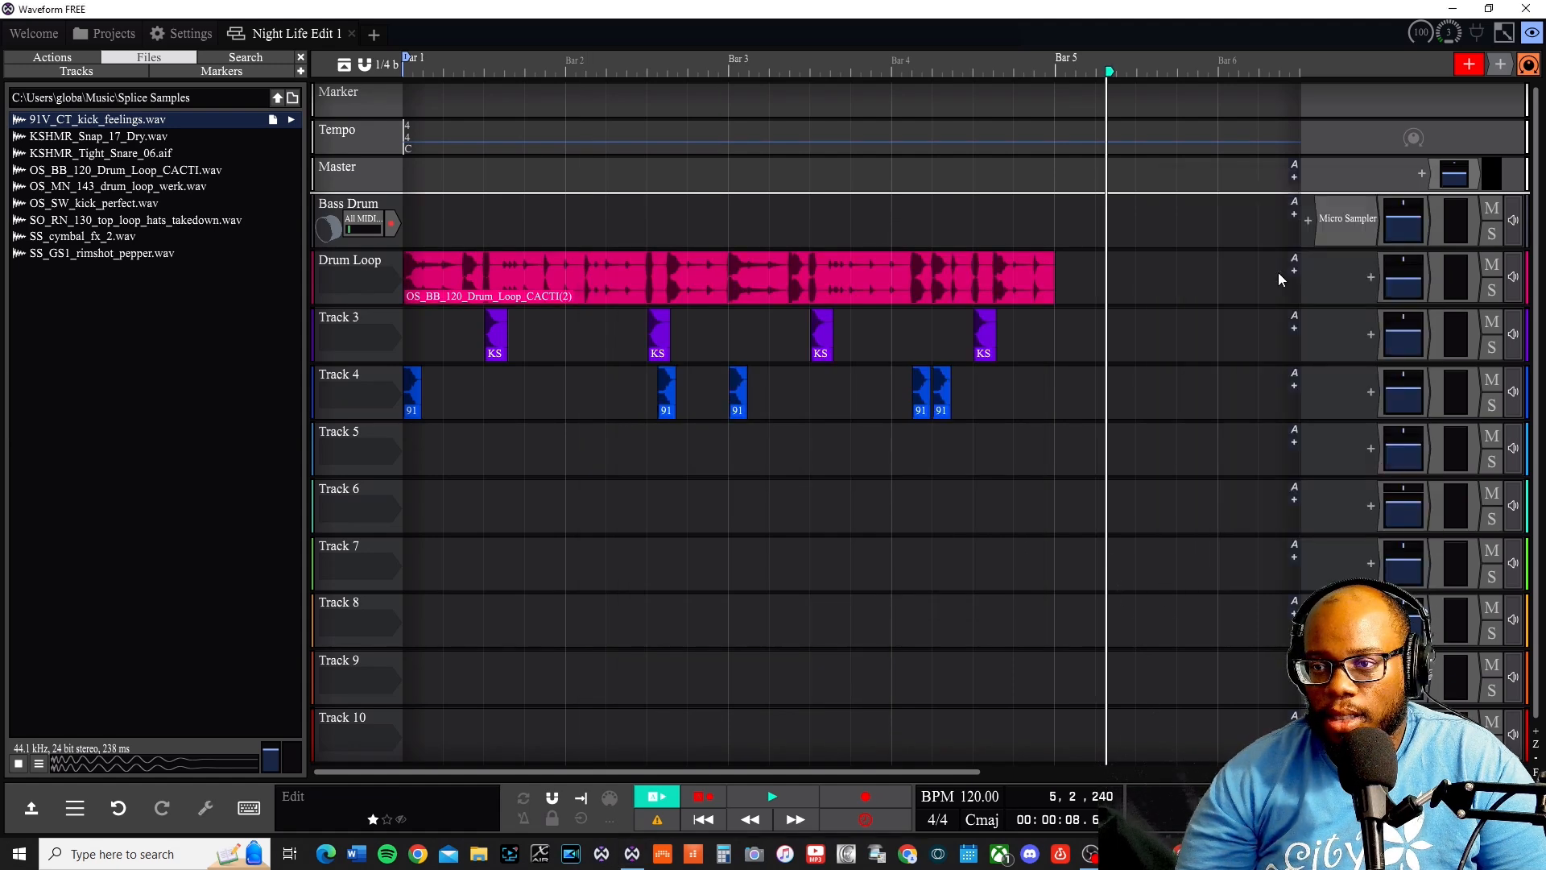
left_click_drag(197, 90, 239, 307)
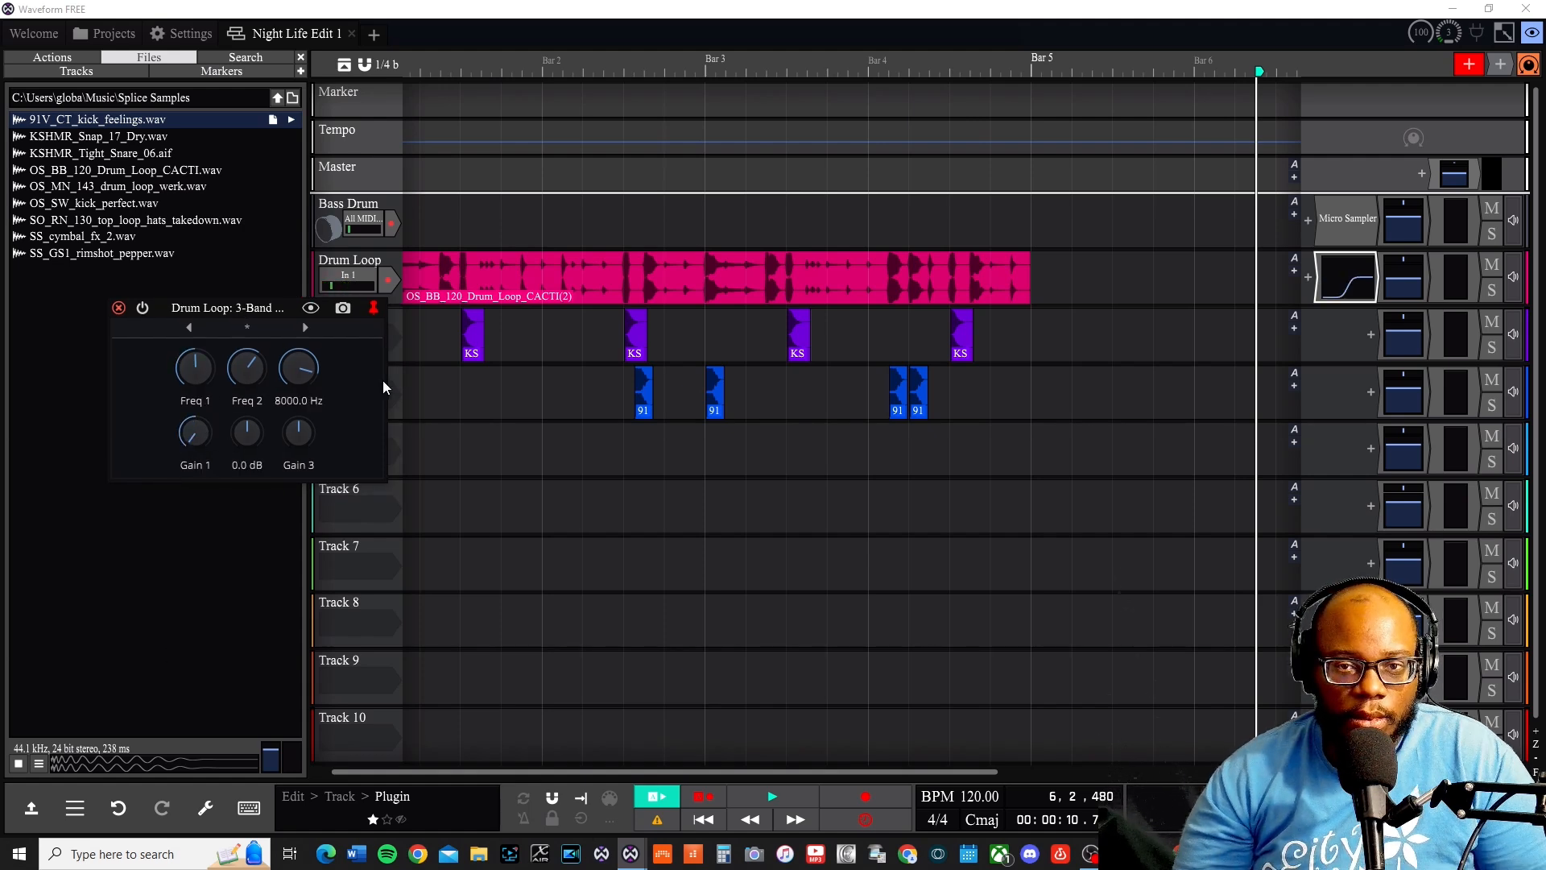
left_click(1489, 298)
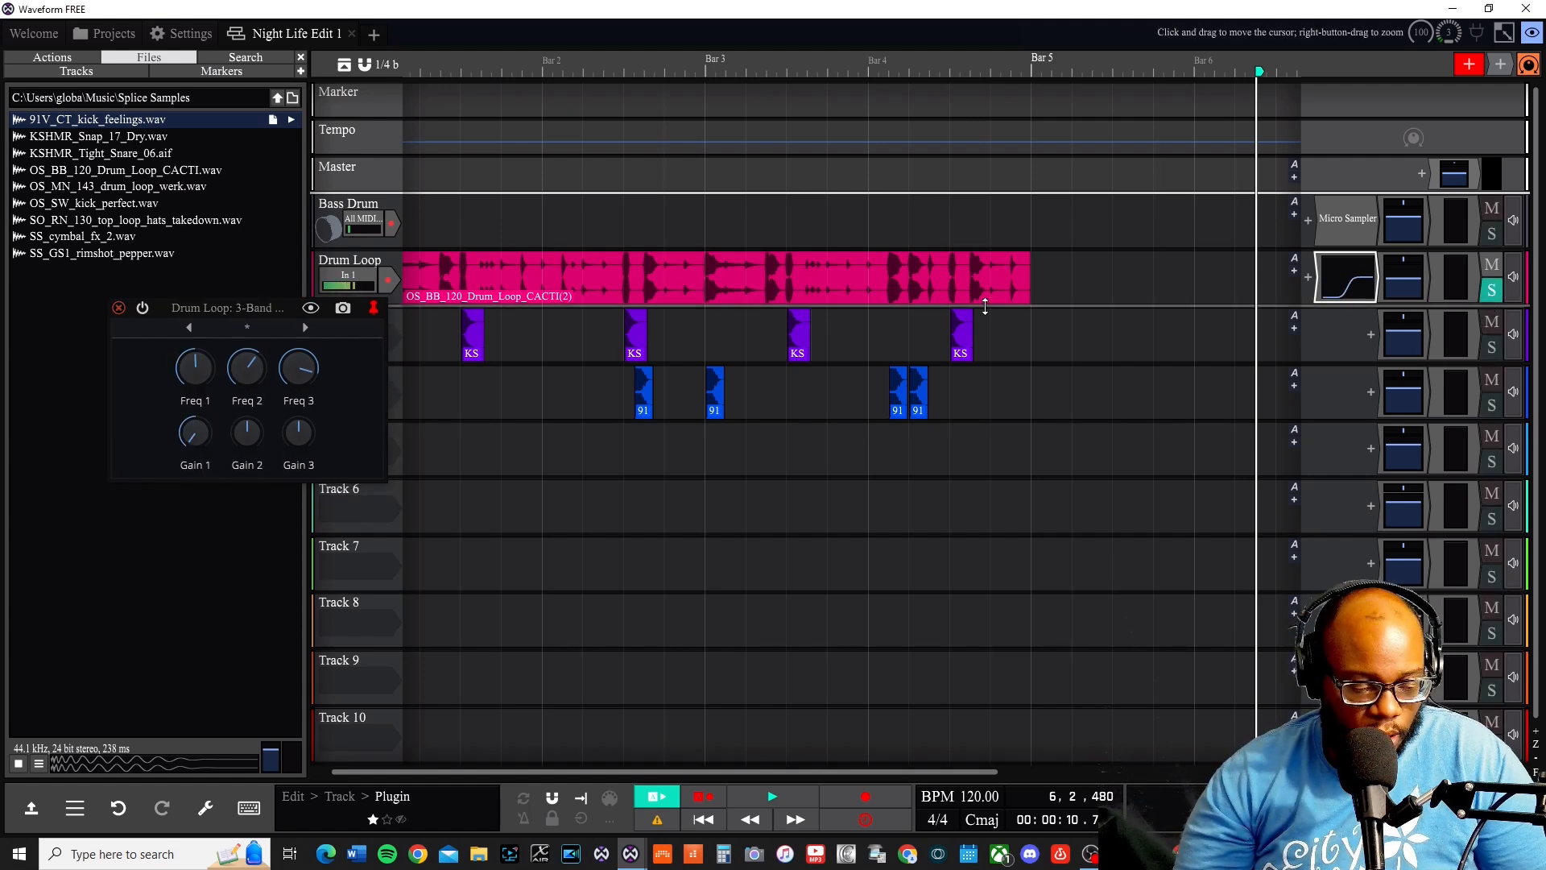
key("Home")
key("space")
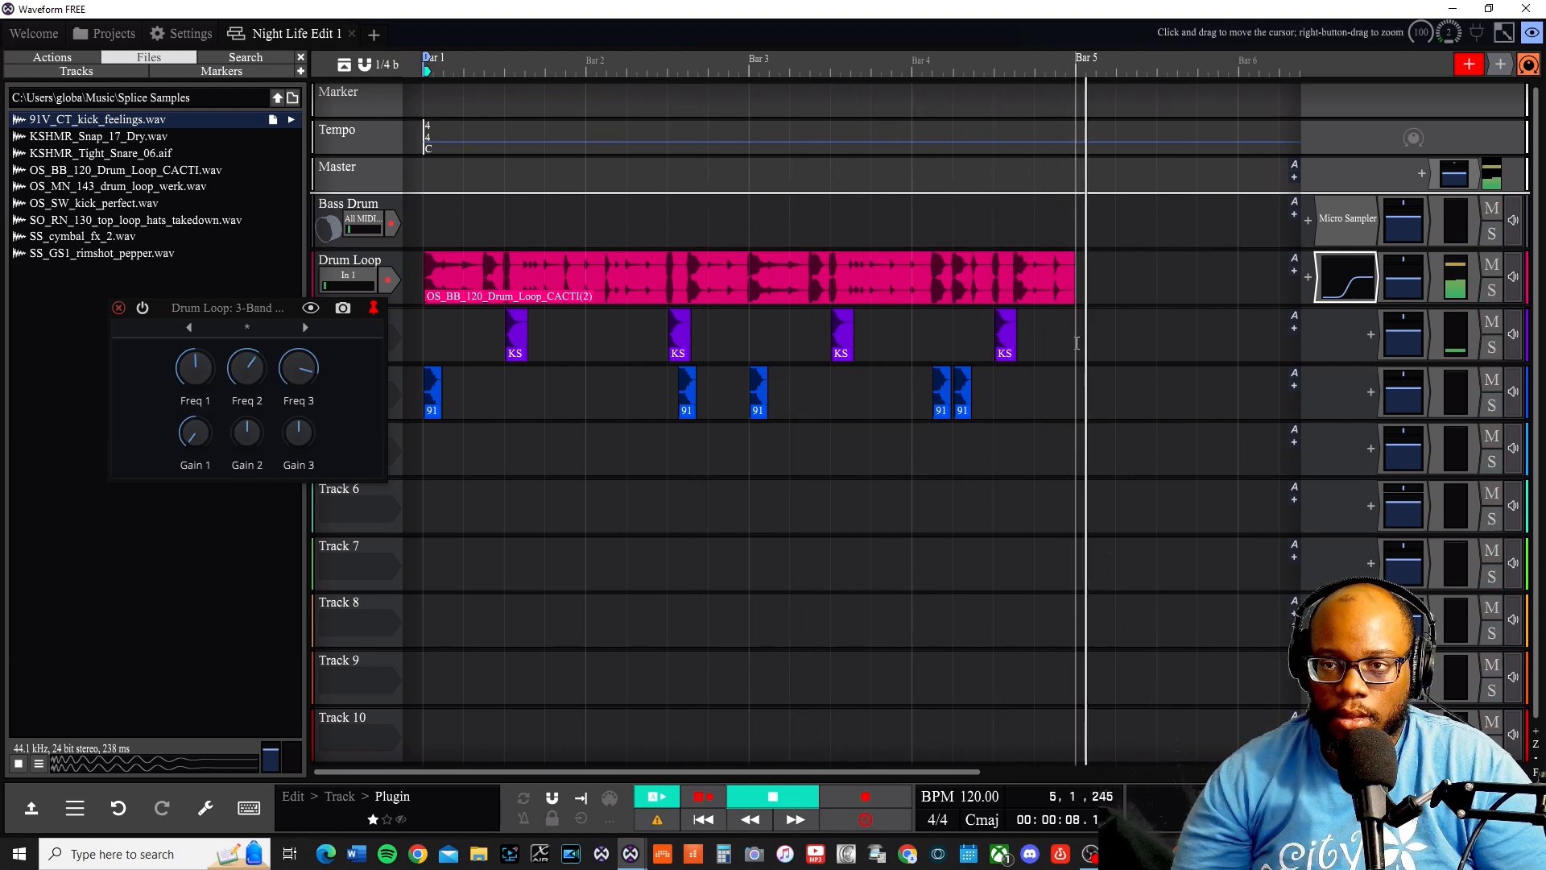
key("Home")
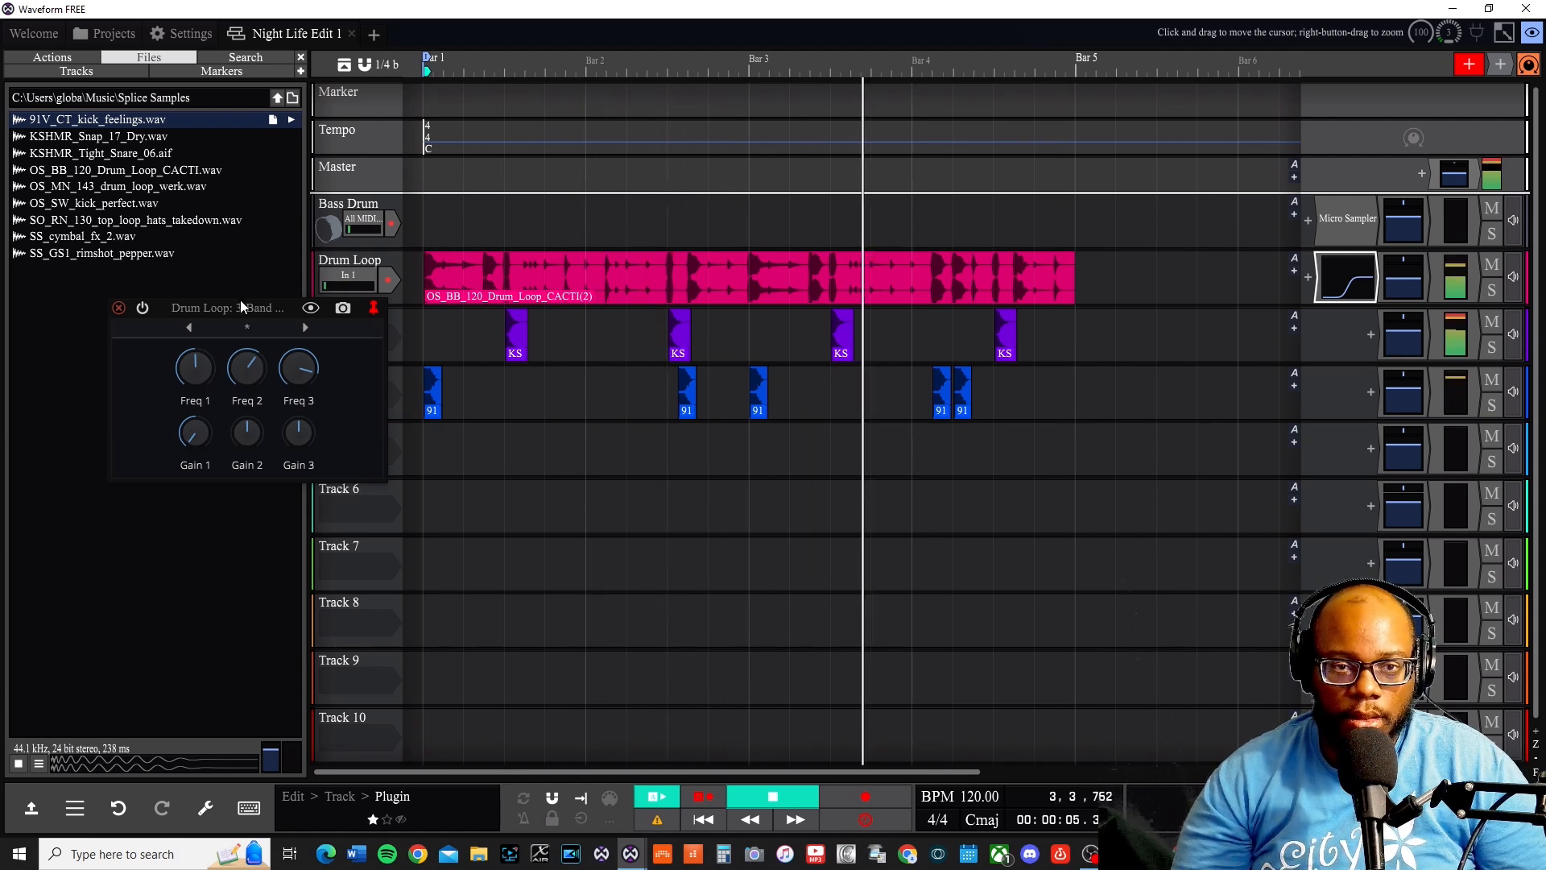
- Tune the equaliser during playback: ease the Gain 1 cut, set Freq 1 to 346.7 Hz, lower Gain 2 and Freq 3, and set Gain 3 to -4.0 dB
left_click_drag(213, 441, 203, 405)
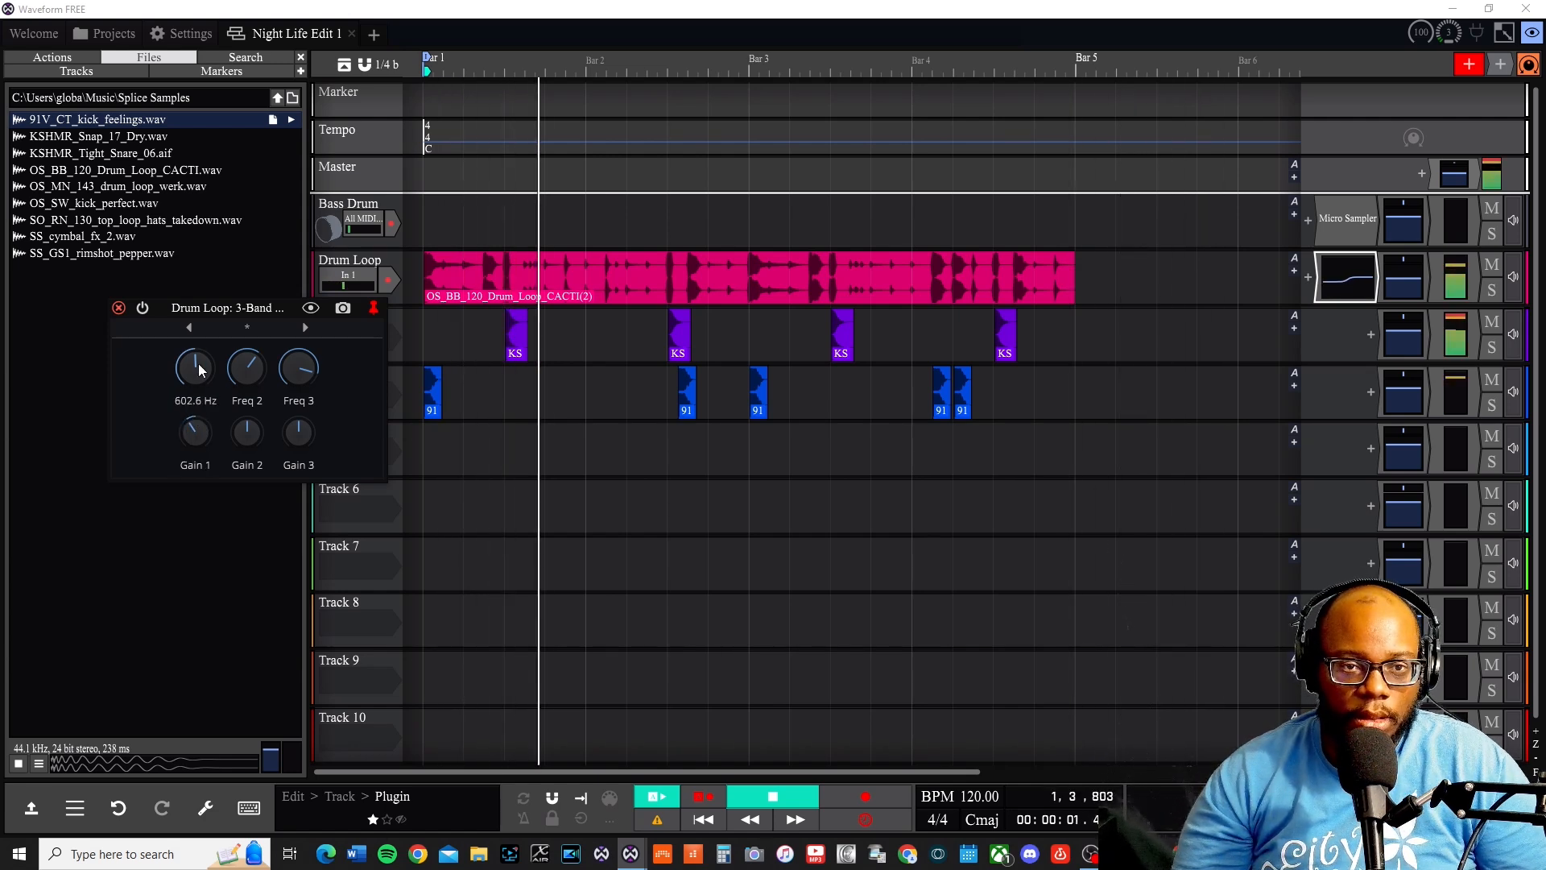
mouse_move(198, 364)
left_mouse_down()
mouse_move(194, 461)
mouse_move(181, 355)
mouse_move(184, 368)
left_mouse_up()
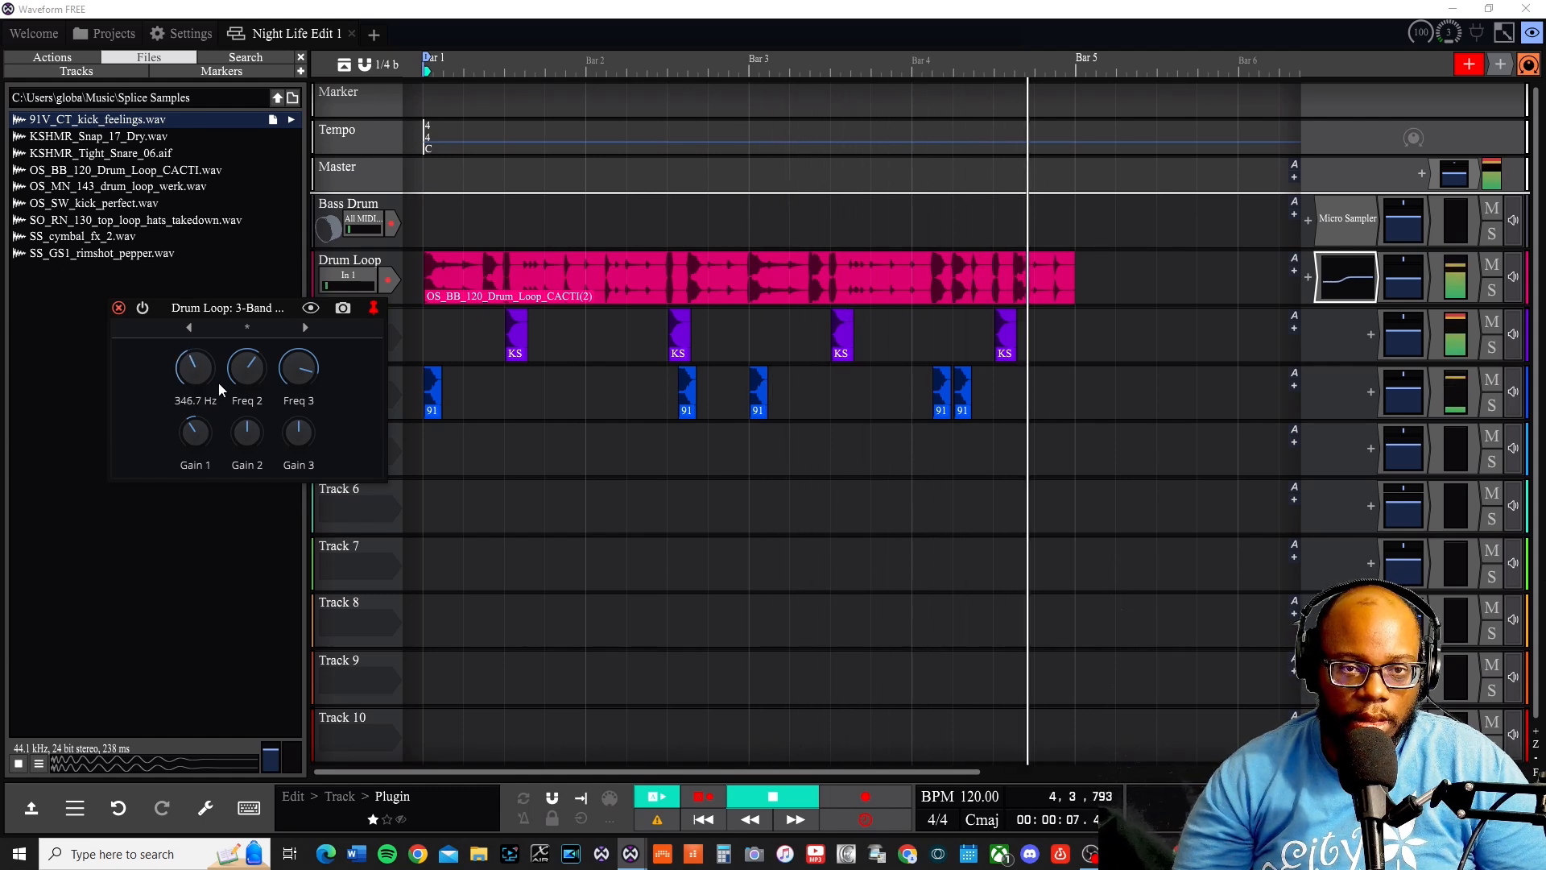
left_click_drag(244, 438, 234, 469)
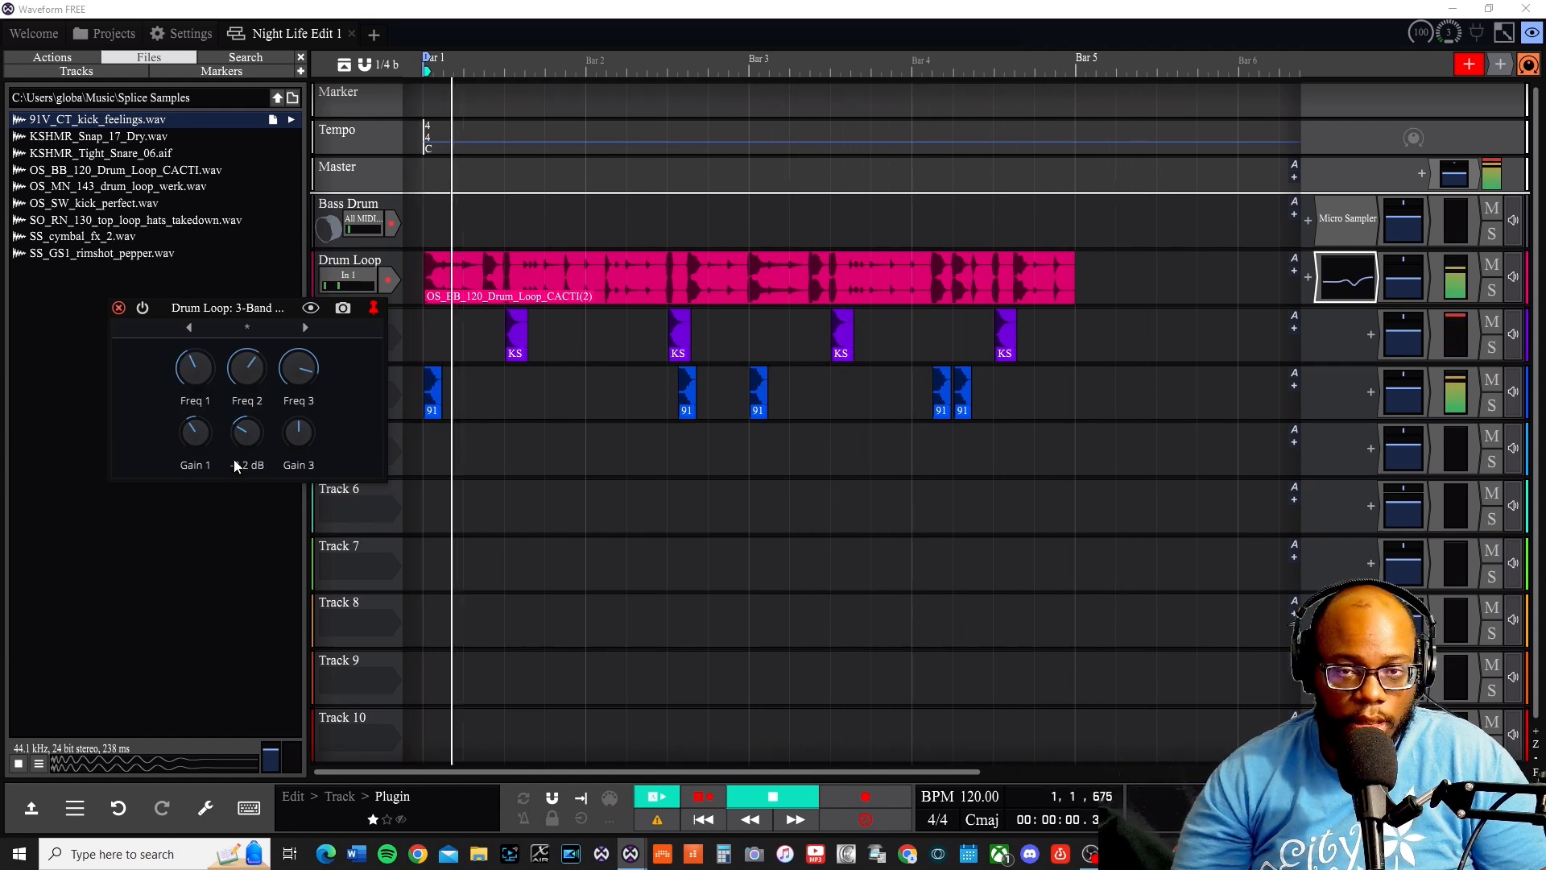
mouse_move(297, 383)
left_mouse_down()
mouse_move(291, 500)
mouse_move(290, 408)
left_mouse_up()
left_click_drag(292, 497, 293, 436)
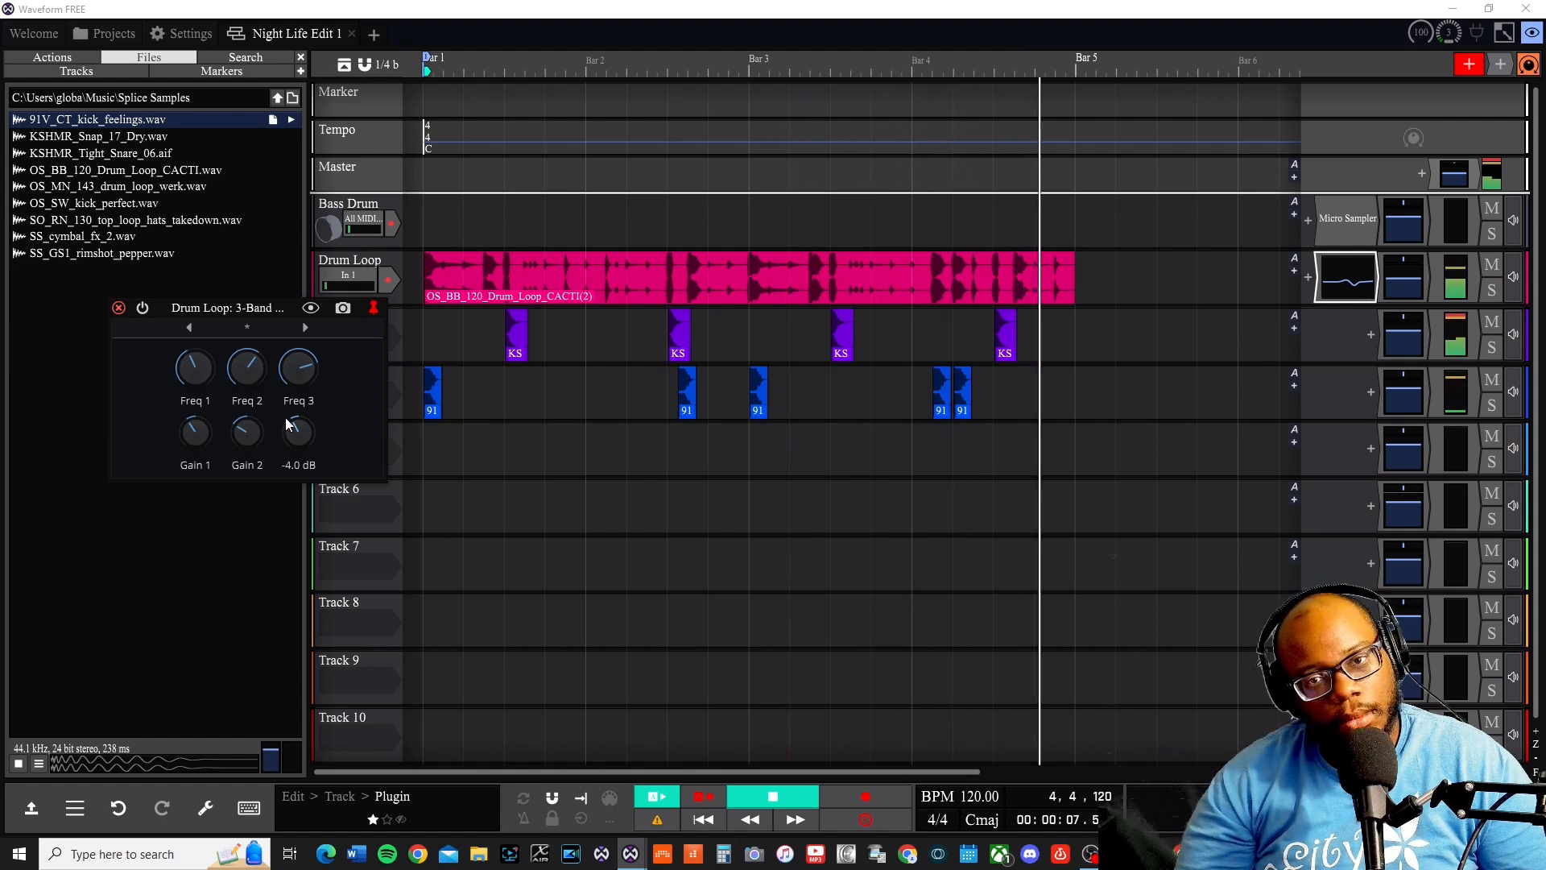
- Add a muted kick clip at beat 2.5 of bar 3 on Track 4 and save the edit
key("space")
key("w")
key("space")
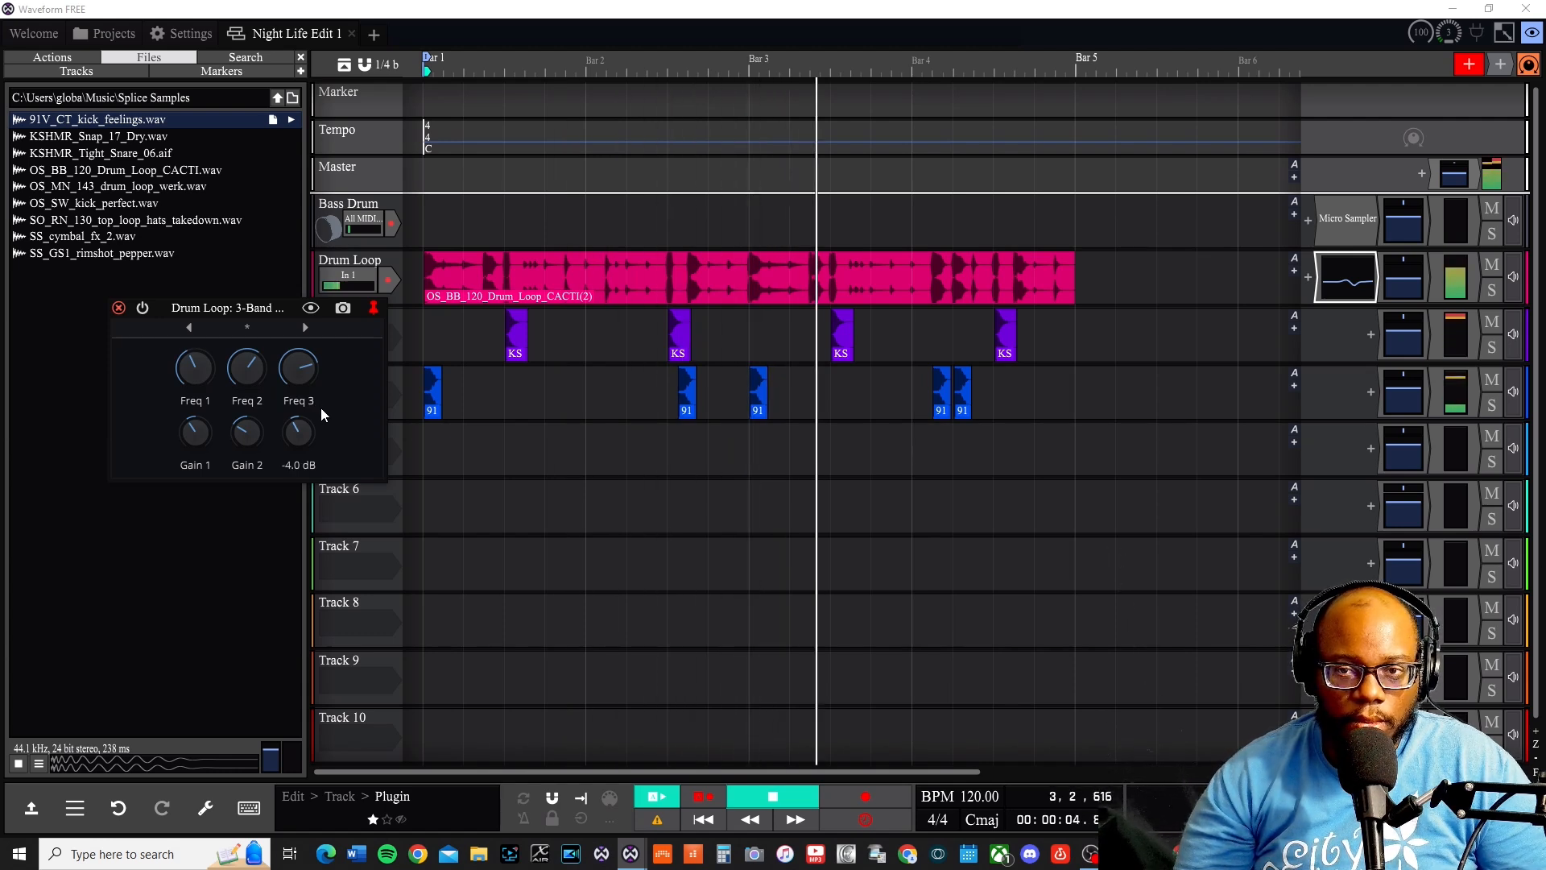
key("space")
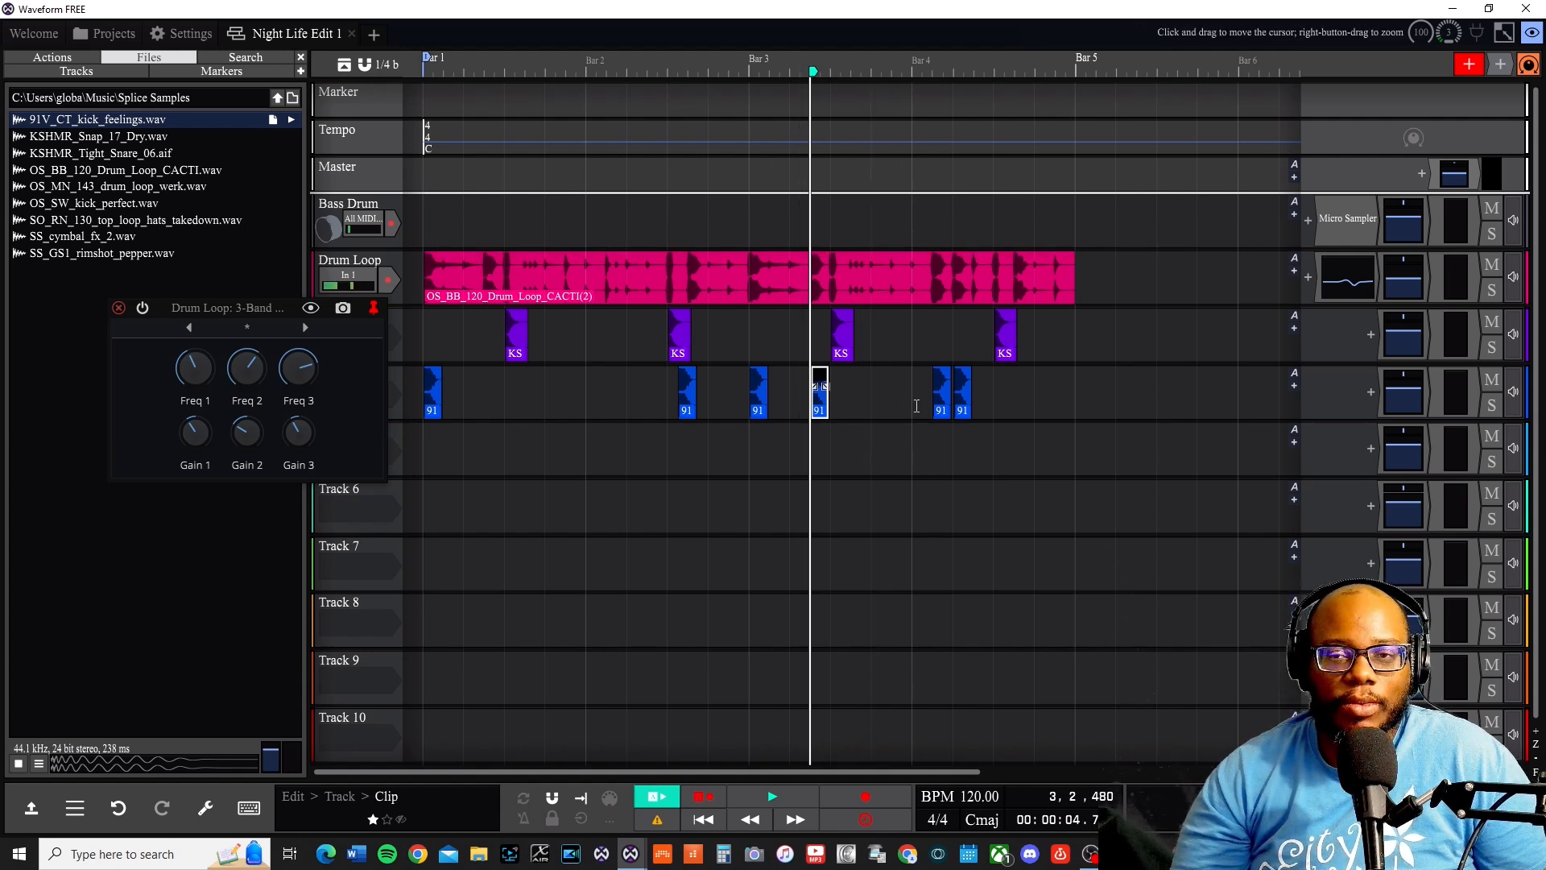
key("Home")
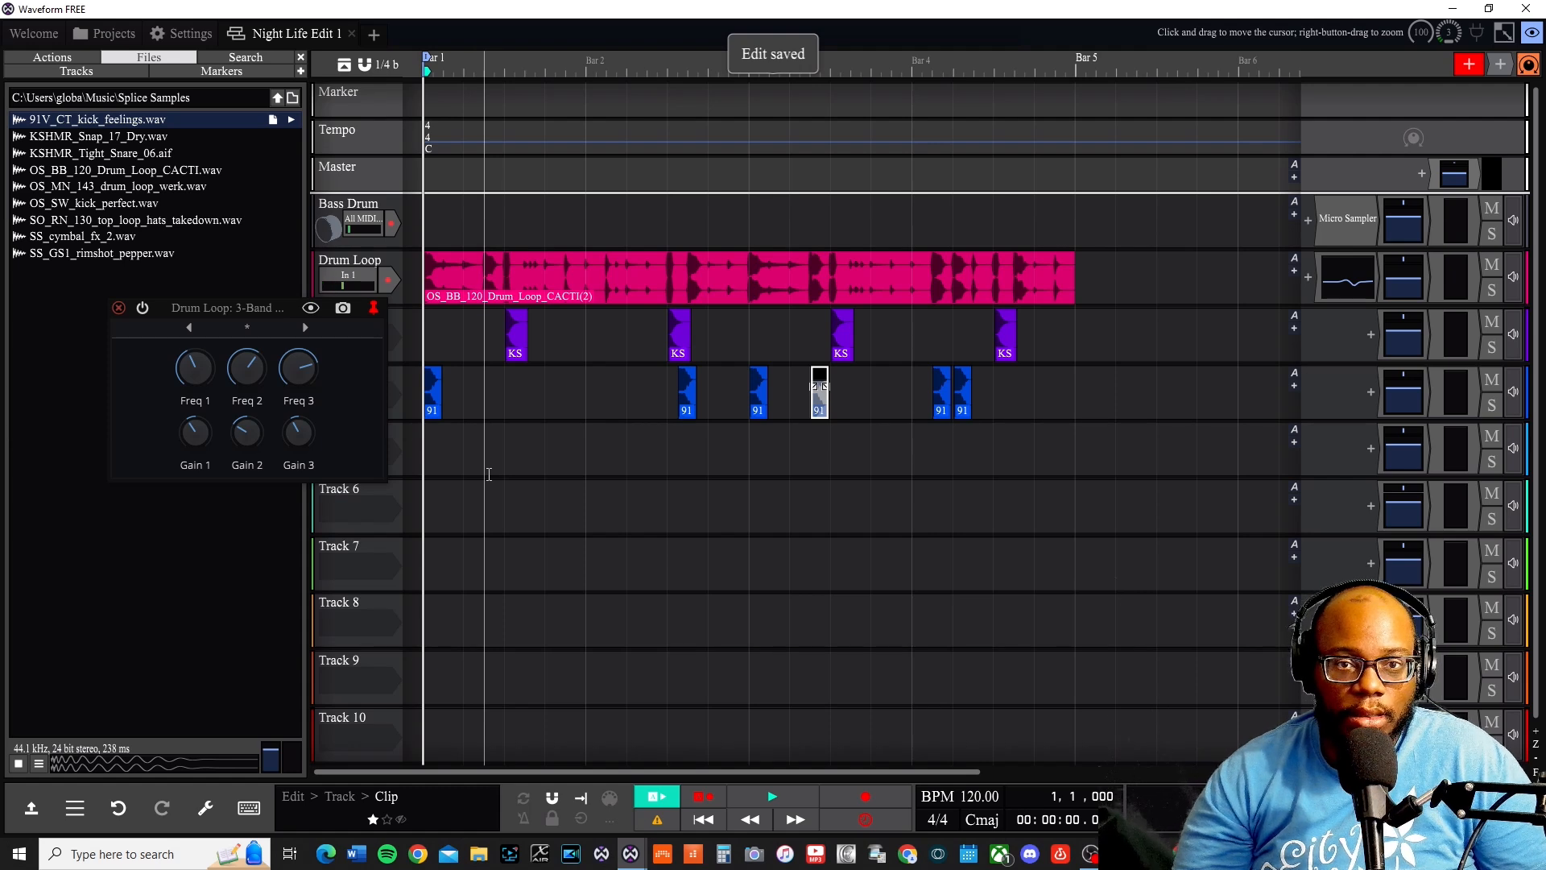
- Lower the Track 3 snare volume to about -3 dB and check the balance by replaying the pattern
key("space")
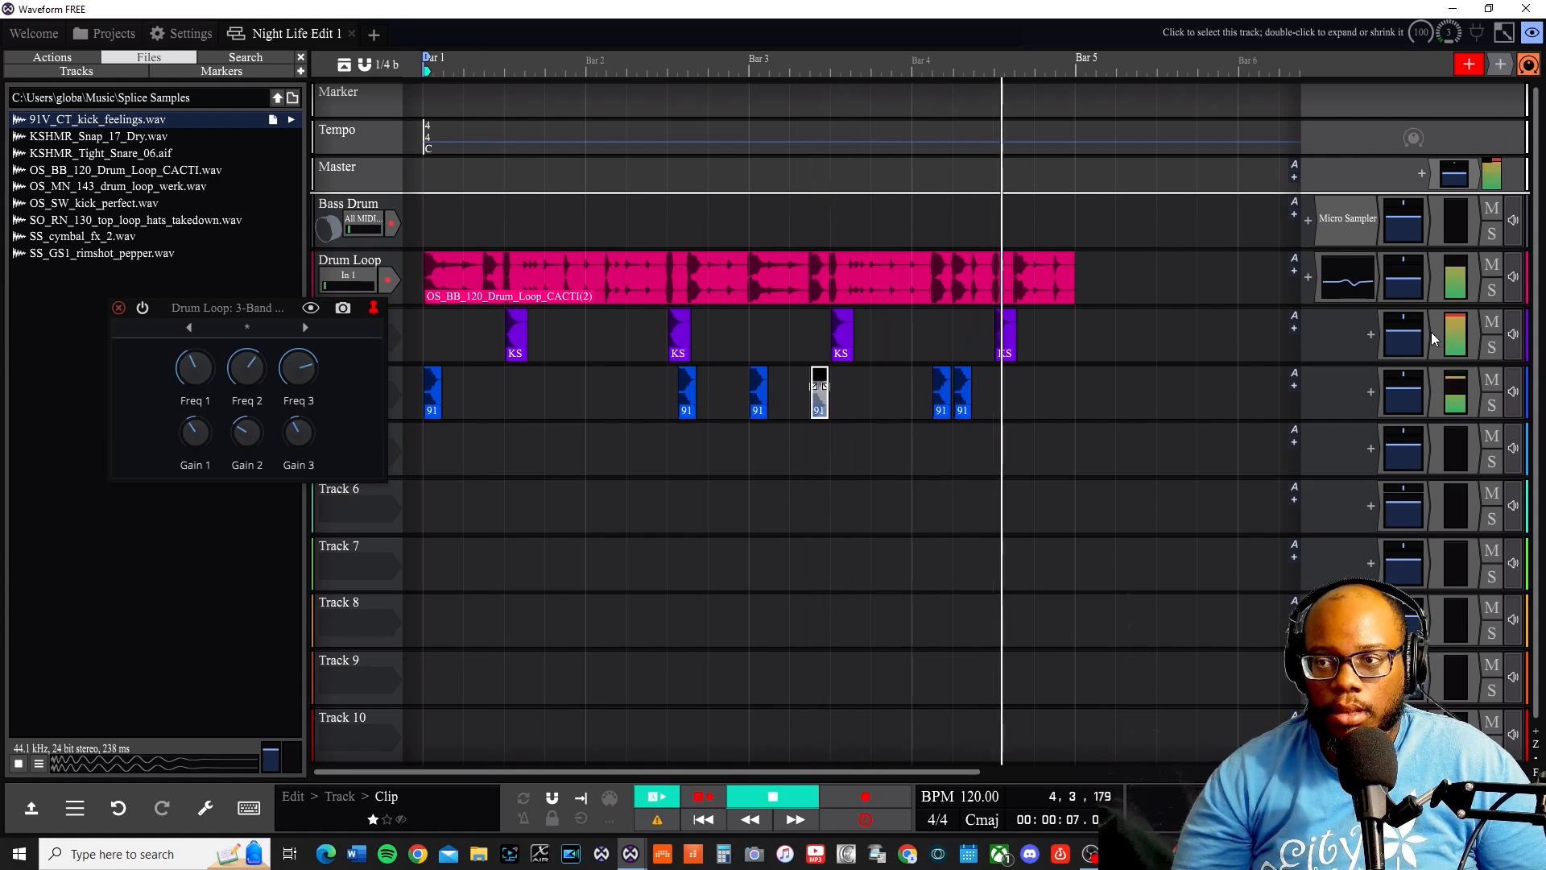
key("space")
left_click(1458, 326)
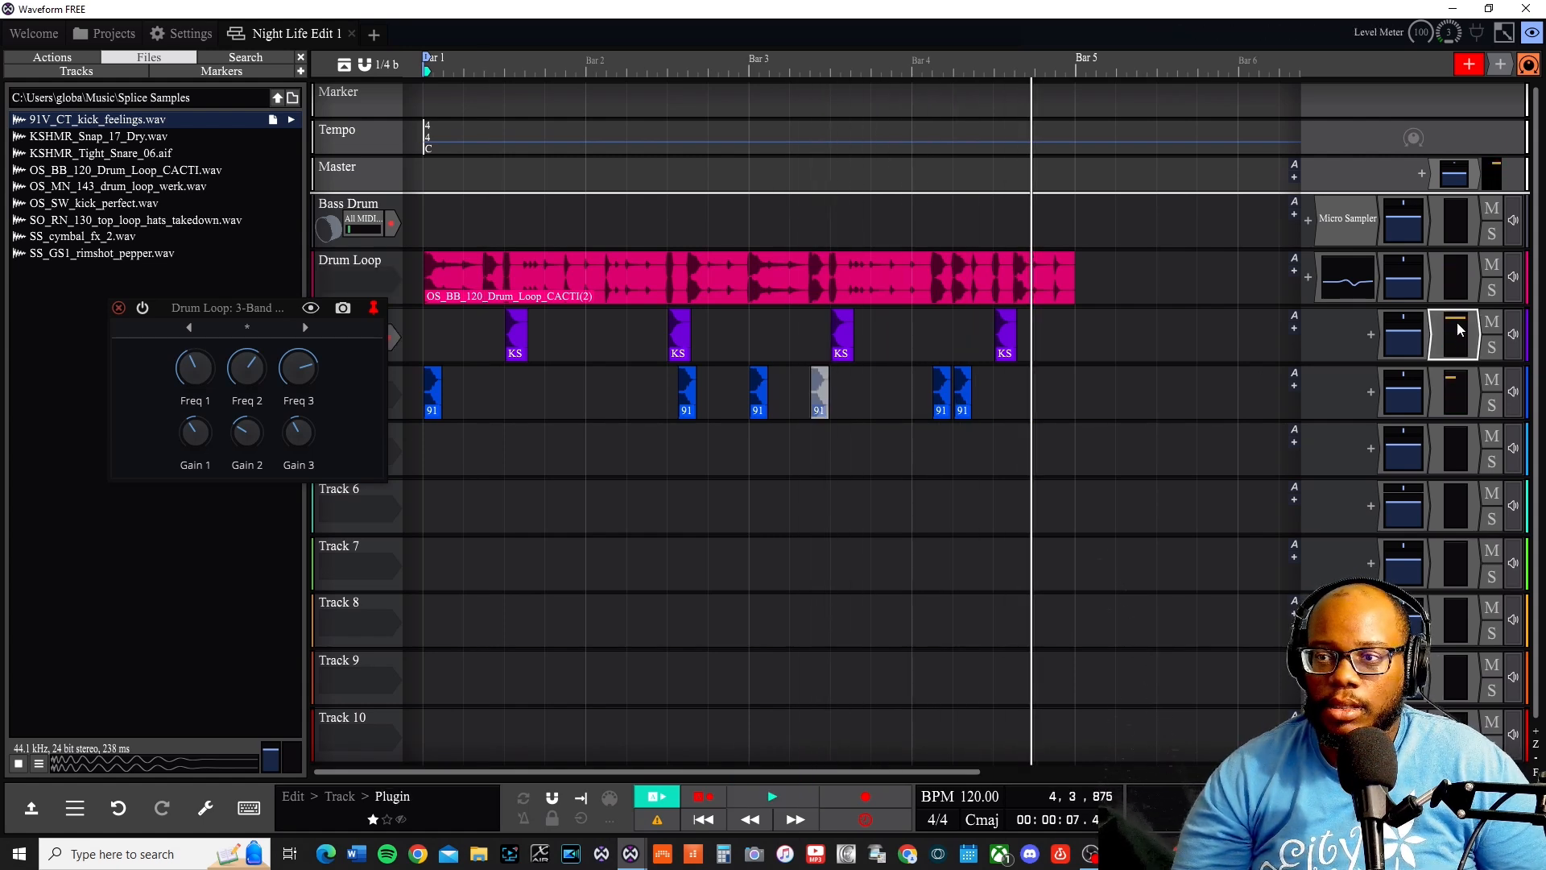
left_click(1410, 333)
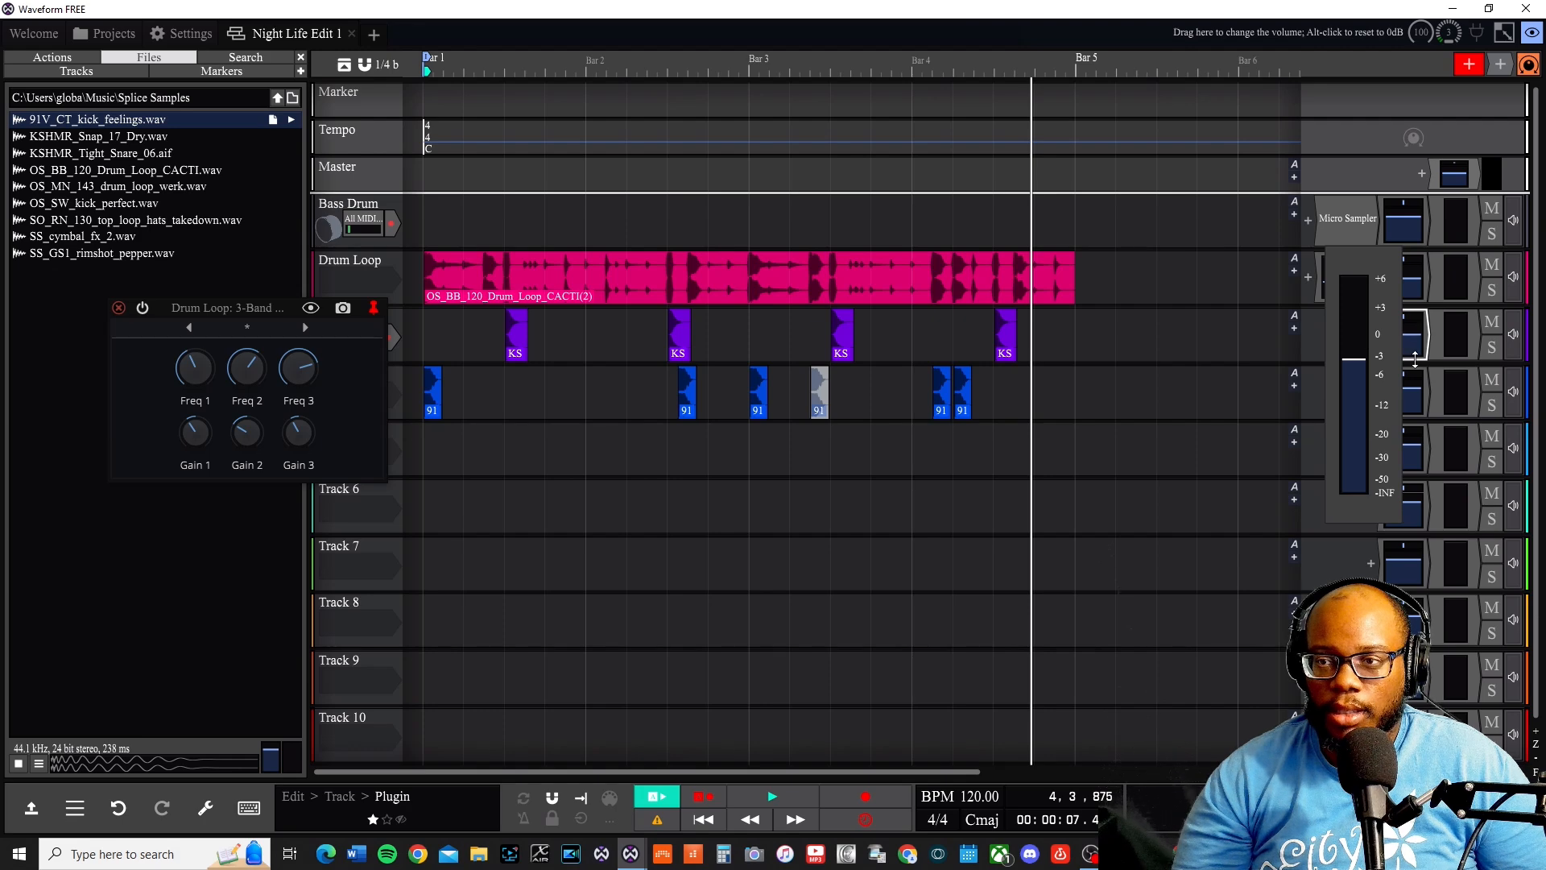
key("space")
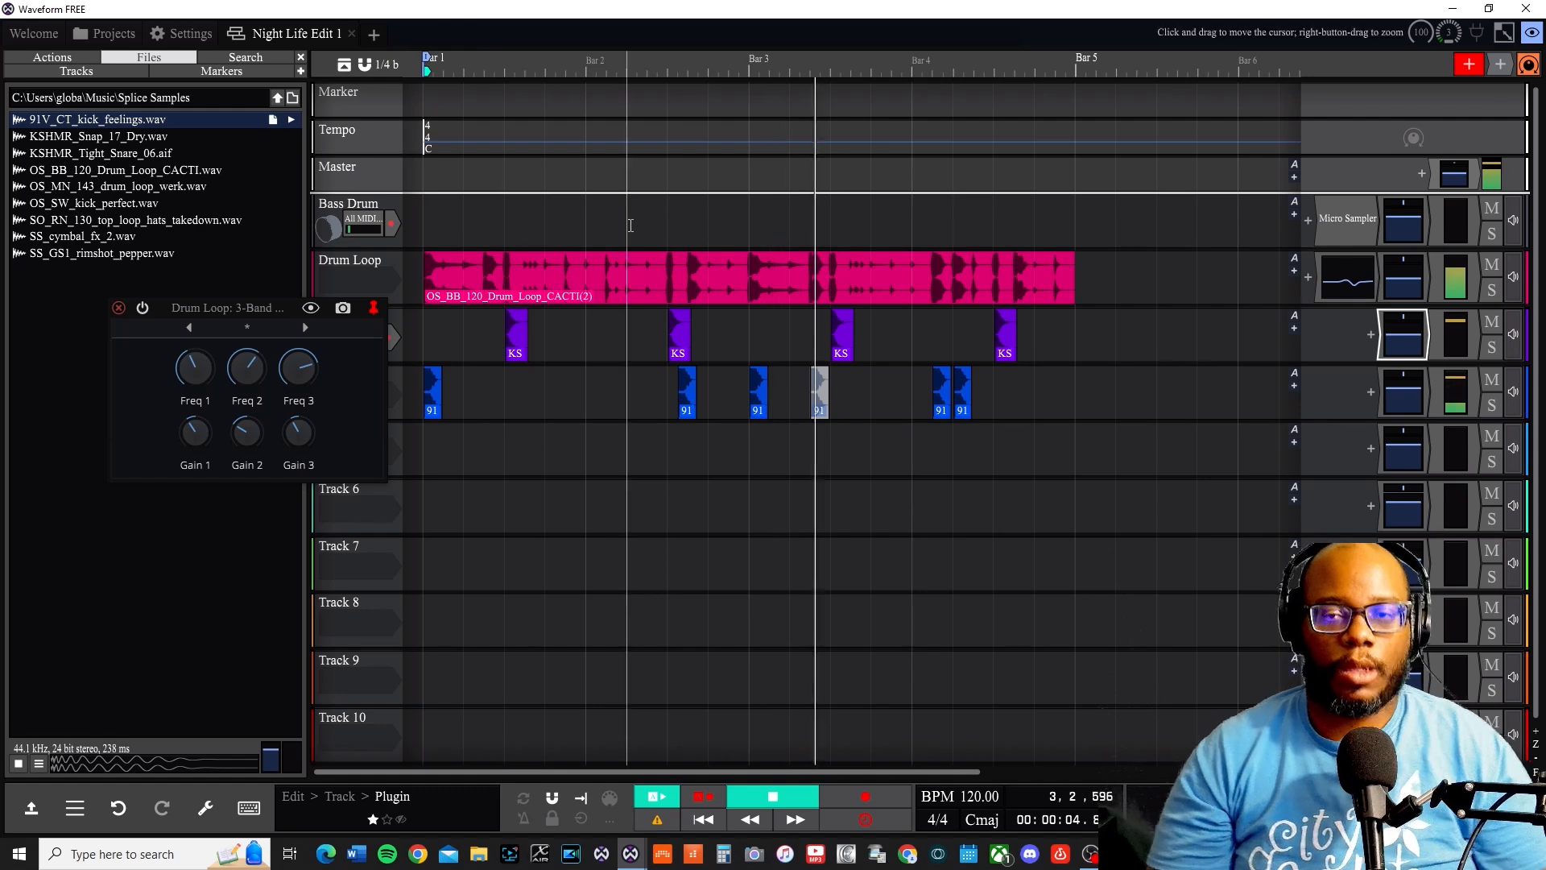
- Unmute the kick clip at beat 2.5 of bar 3, replay the pattern from the start and save the edit
key("space")
left_click(821, 386)
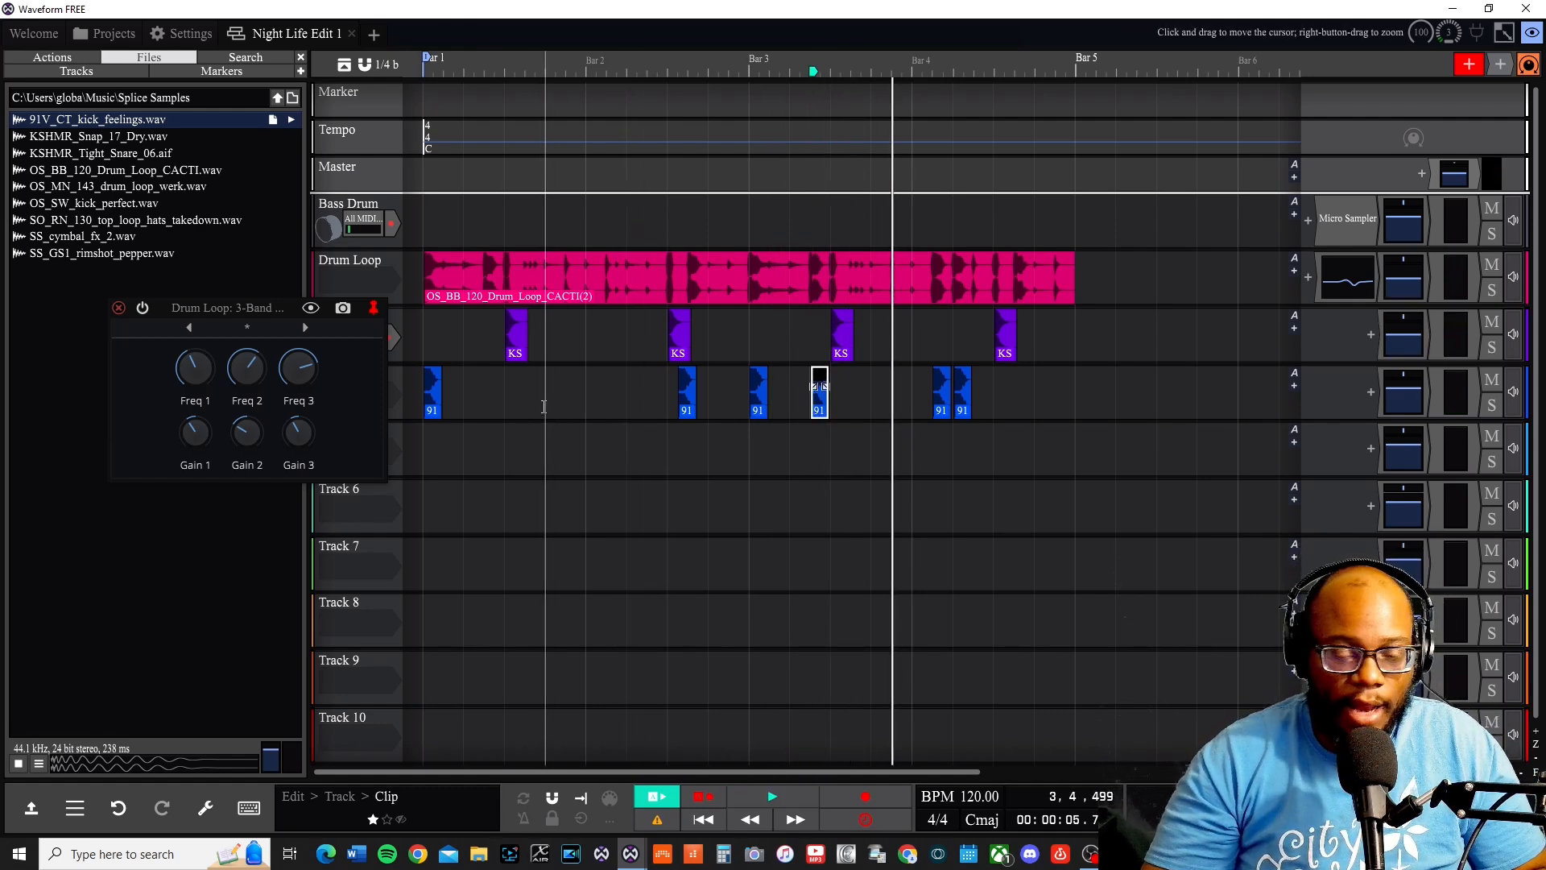
key("Home")
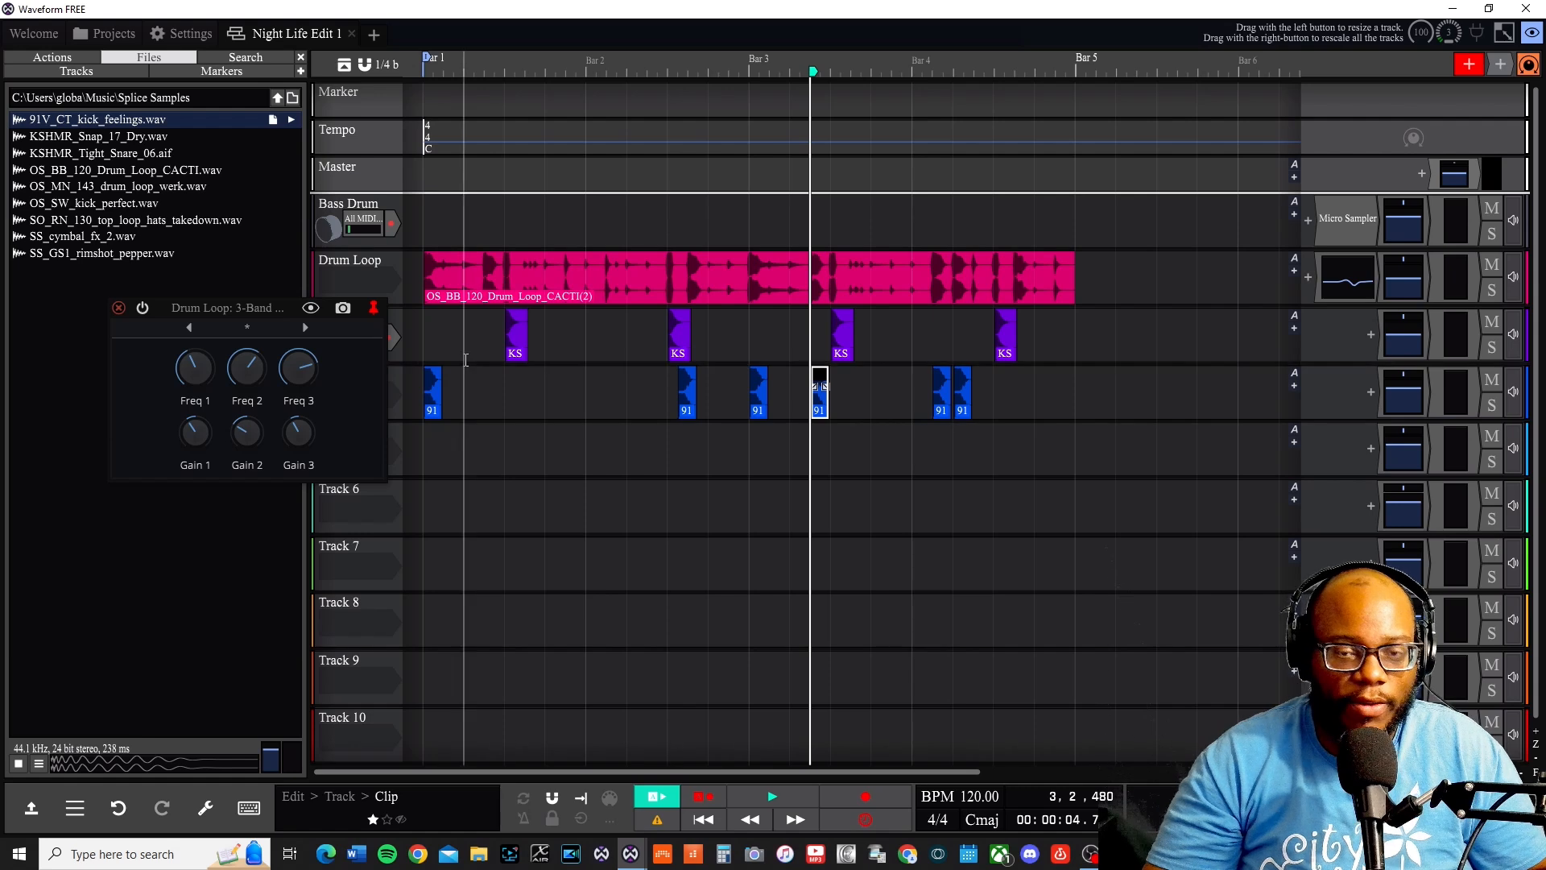
key("Home")
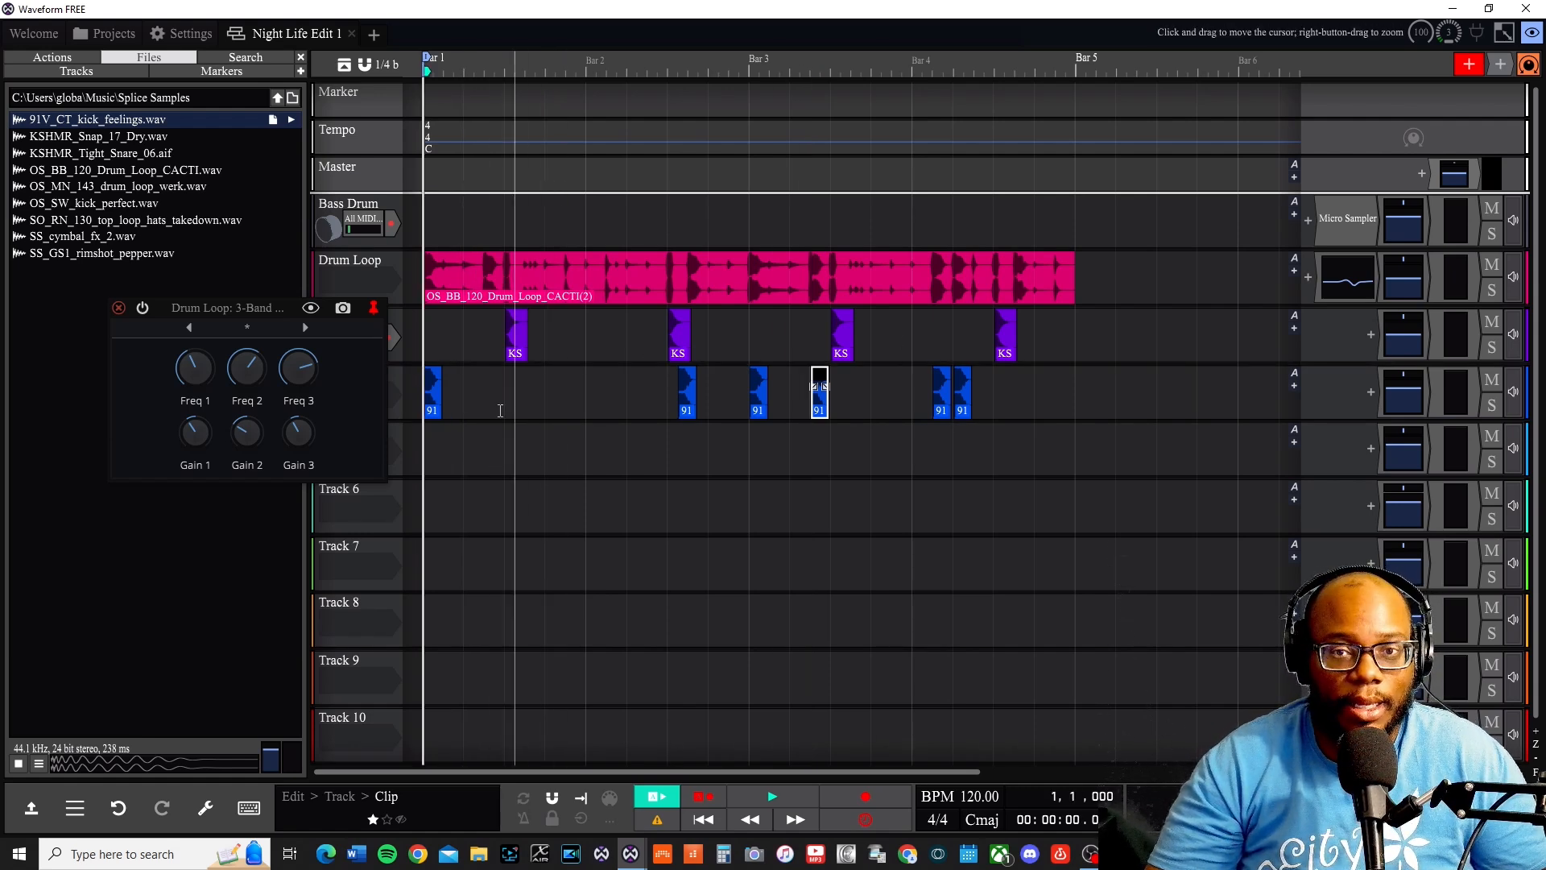
key("space")
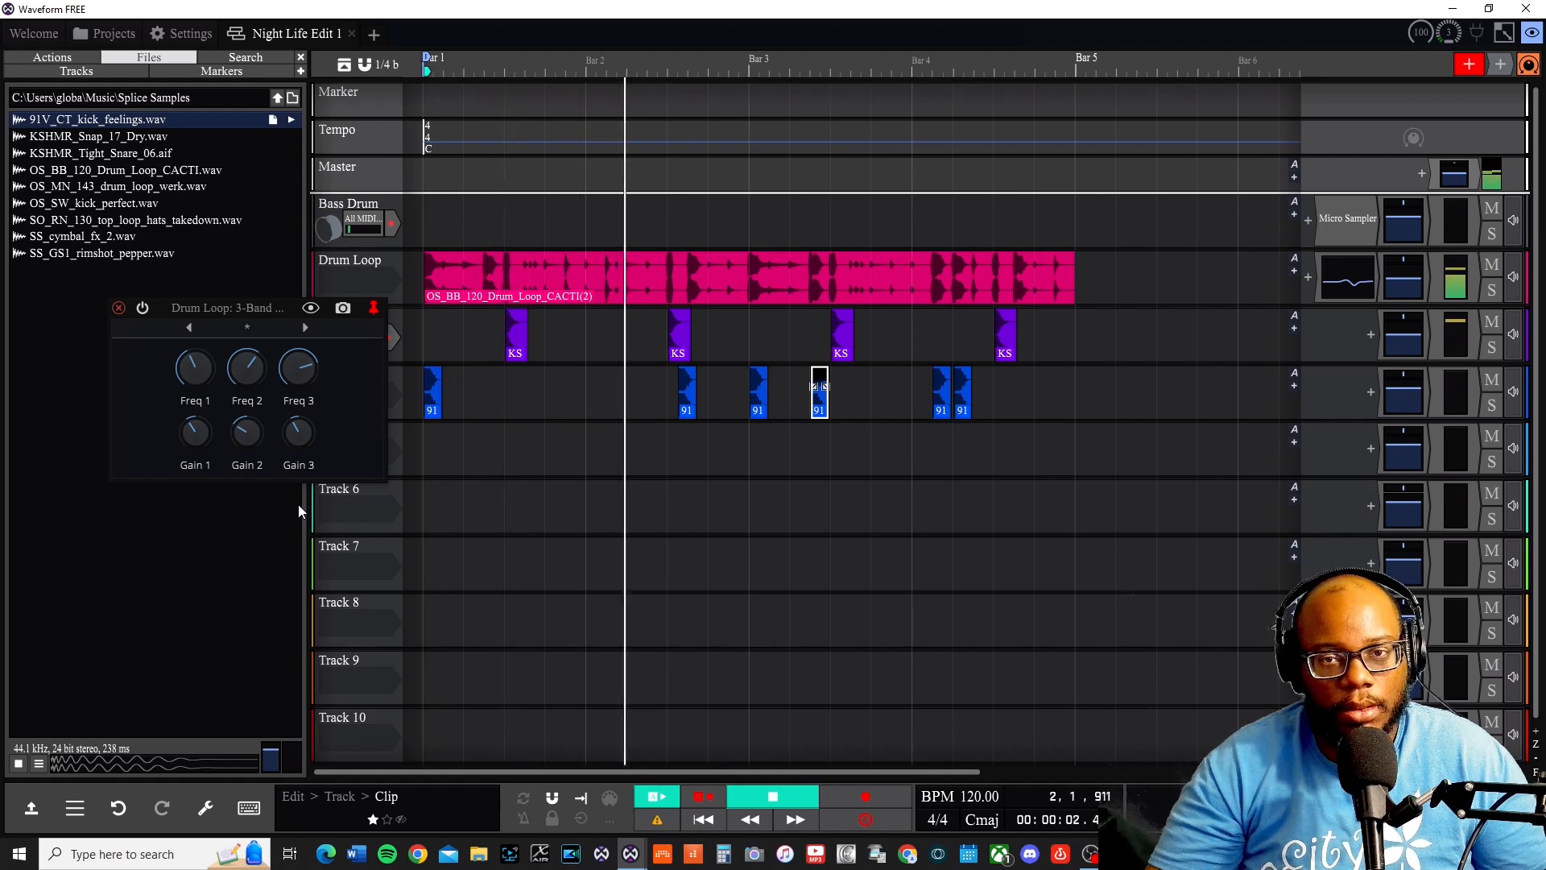
key("space")
key("ctrl+s")
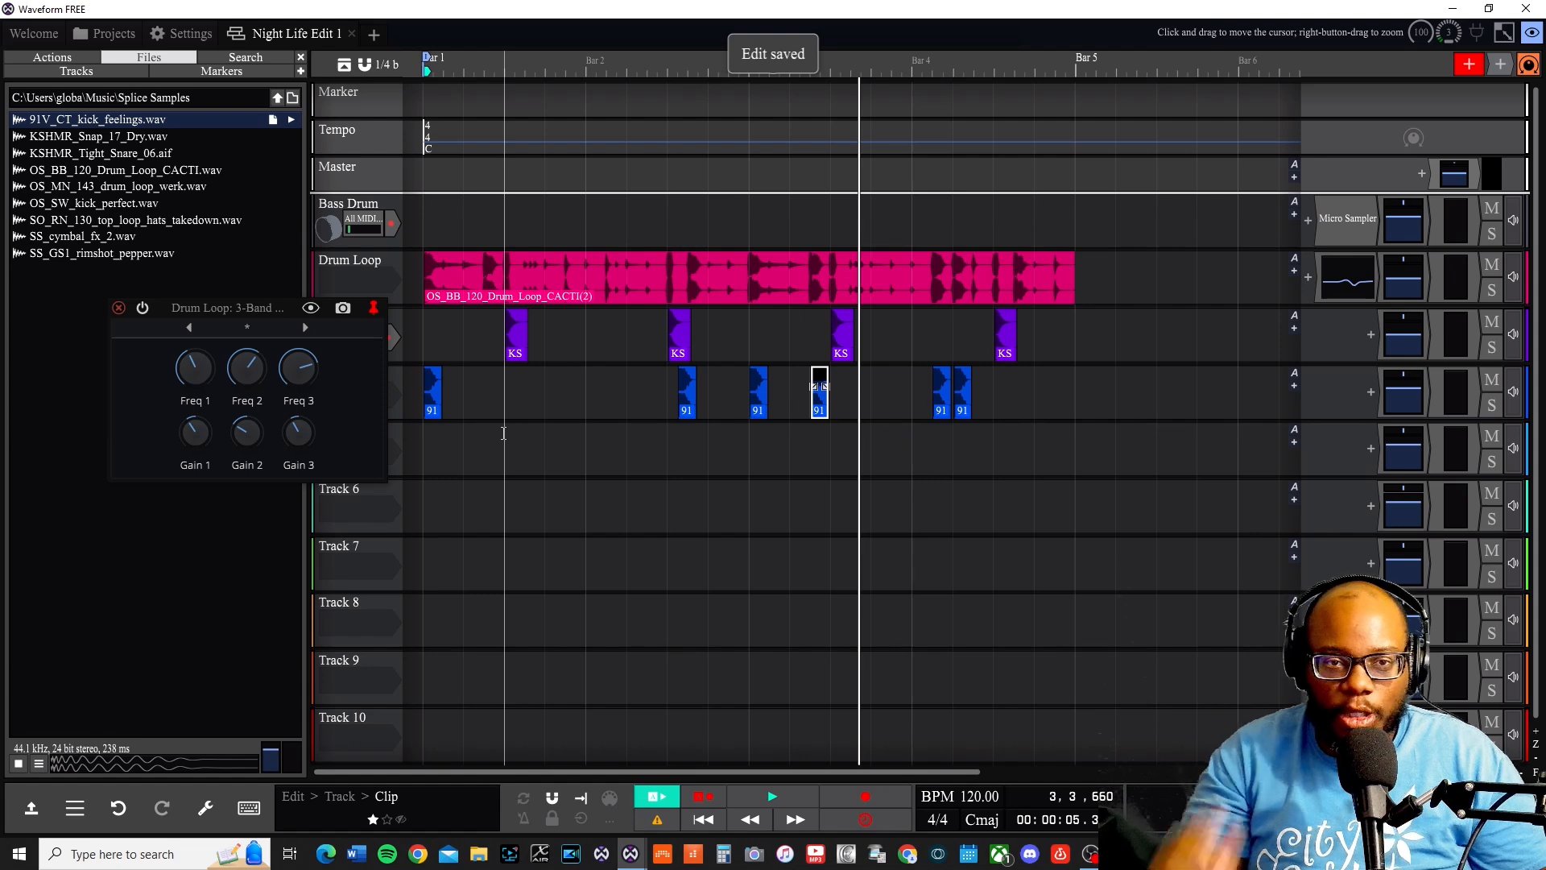
- Close the drum loop equaliser and insert a 4OSC synth on Track 6
left_click(118, 308)
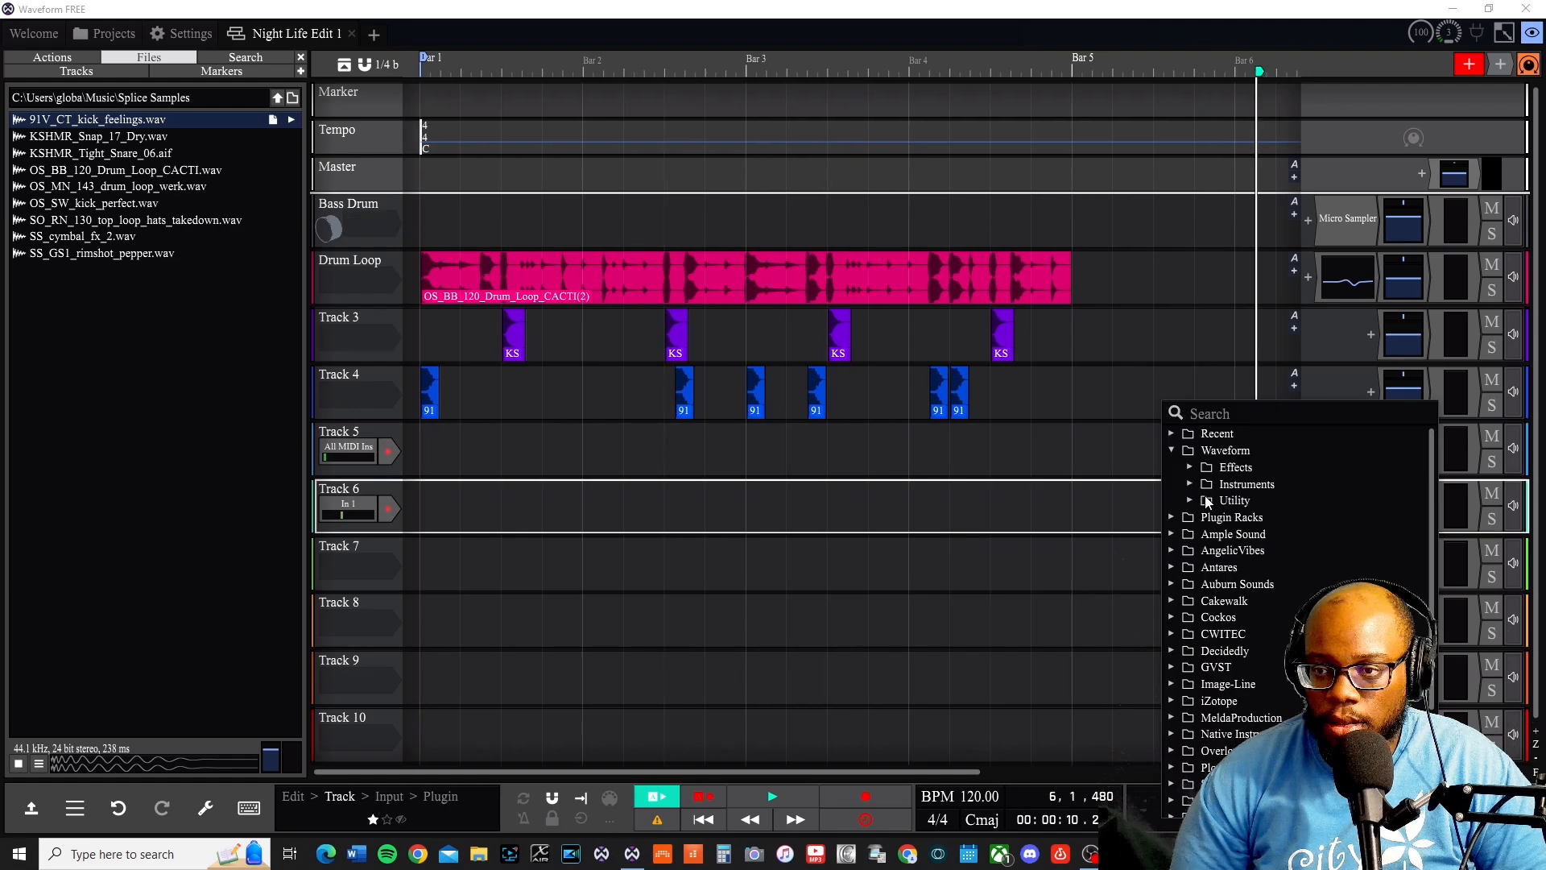
left_click(1189, 484)
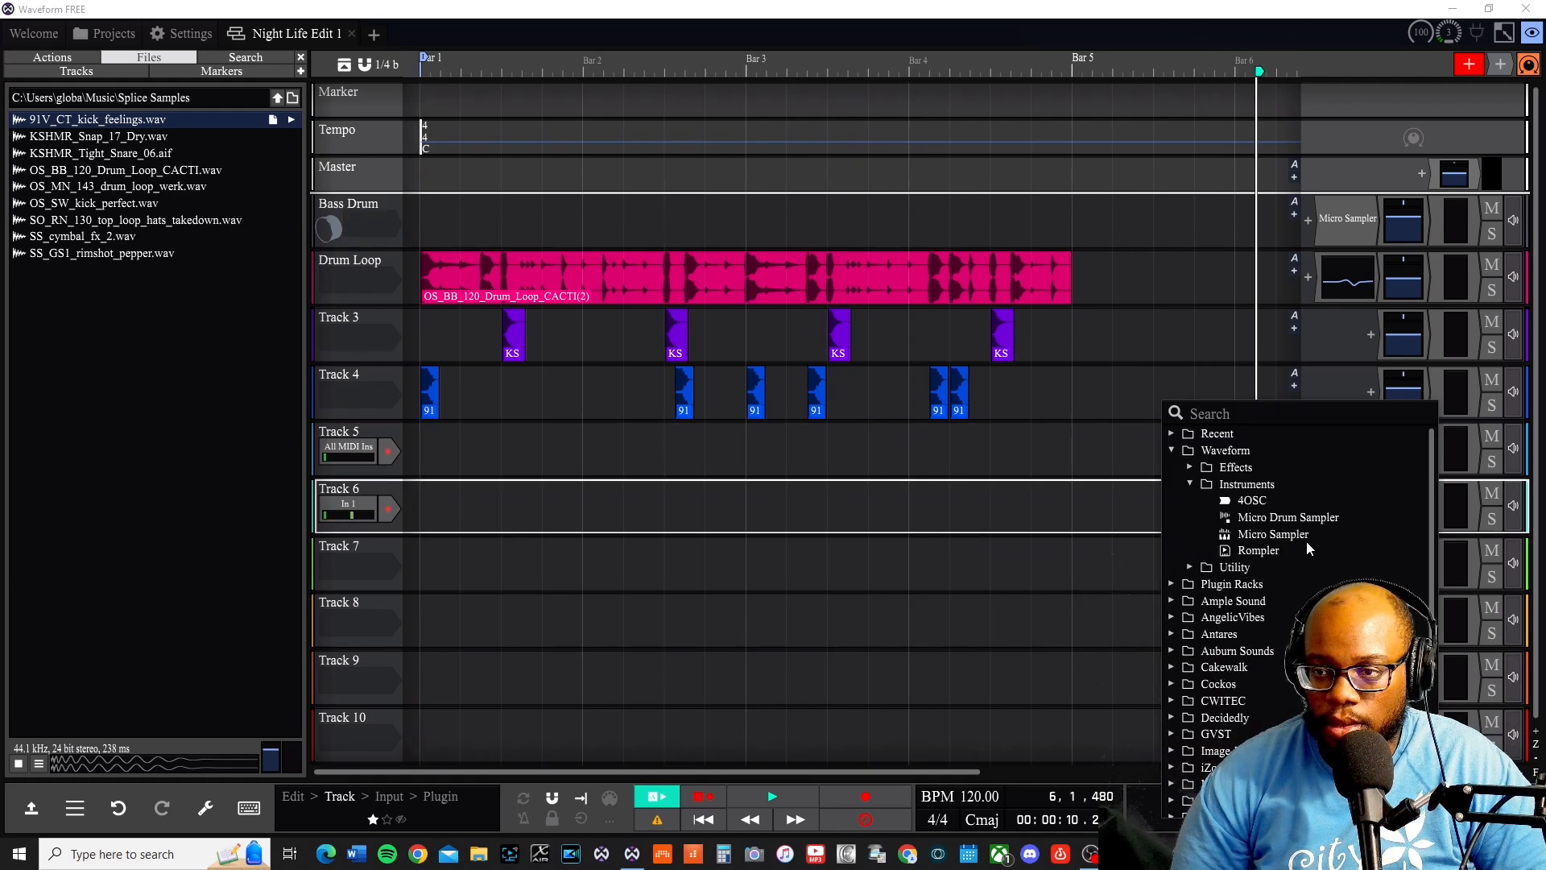
left_click(1252, 501)
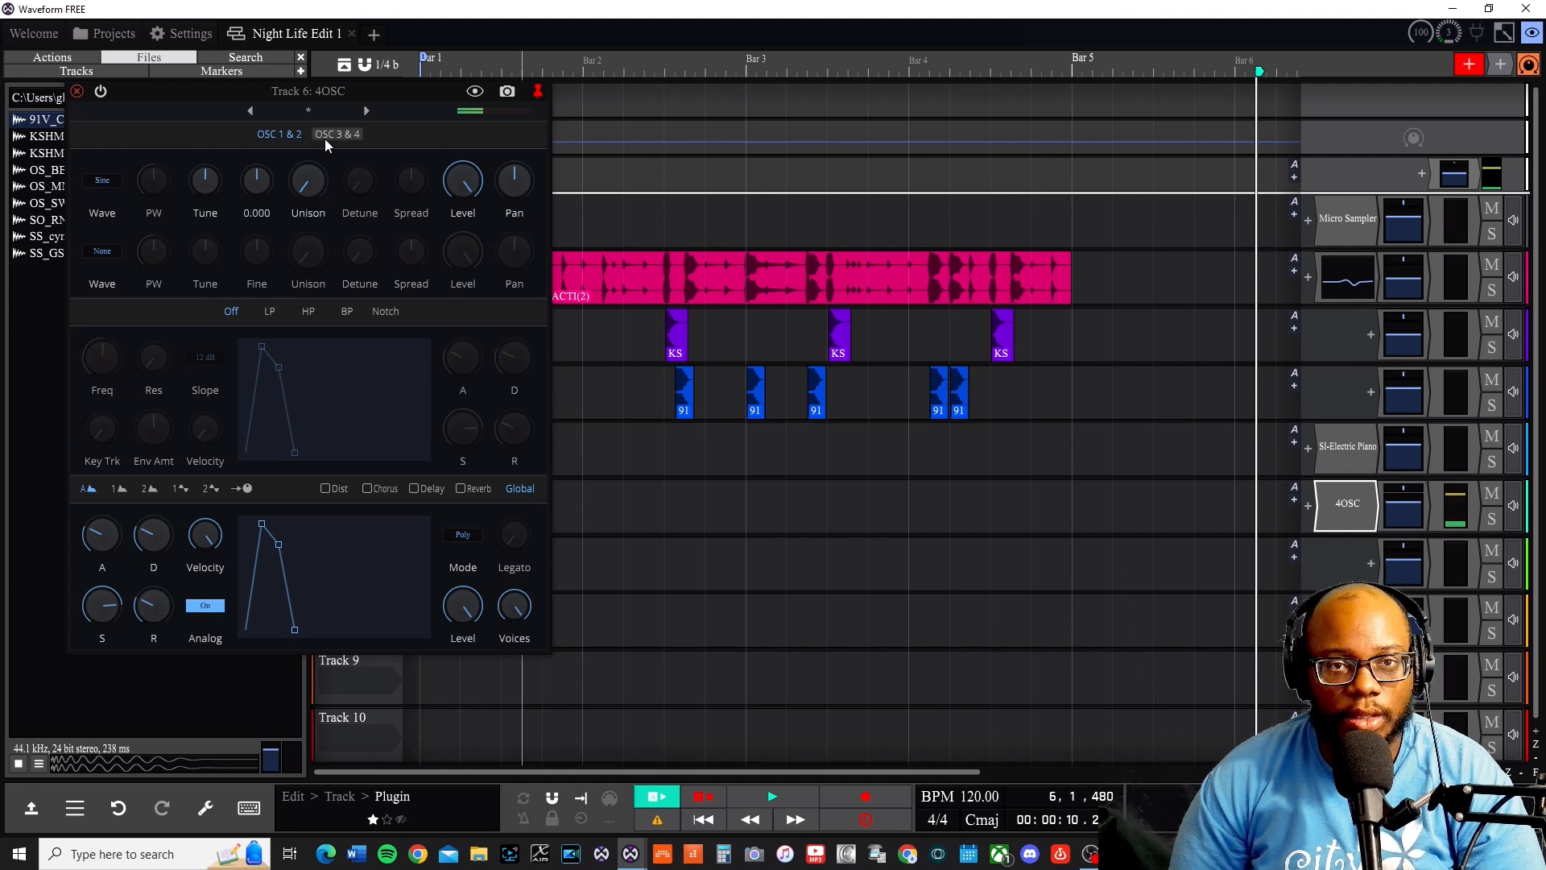
- Audition the first few 4OSC presets and load Rubber Bass WMF on Track 6
left_click(364, 110)
left_click(365, 111)
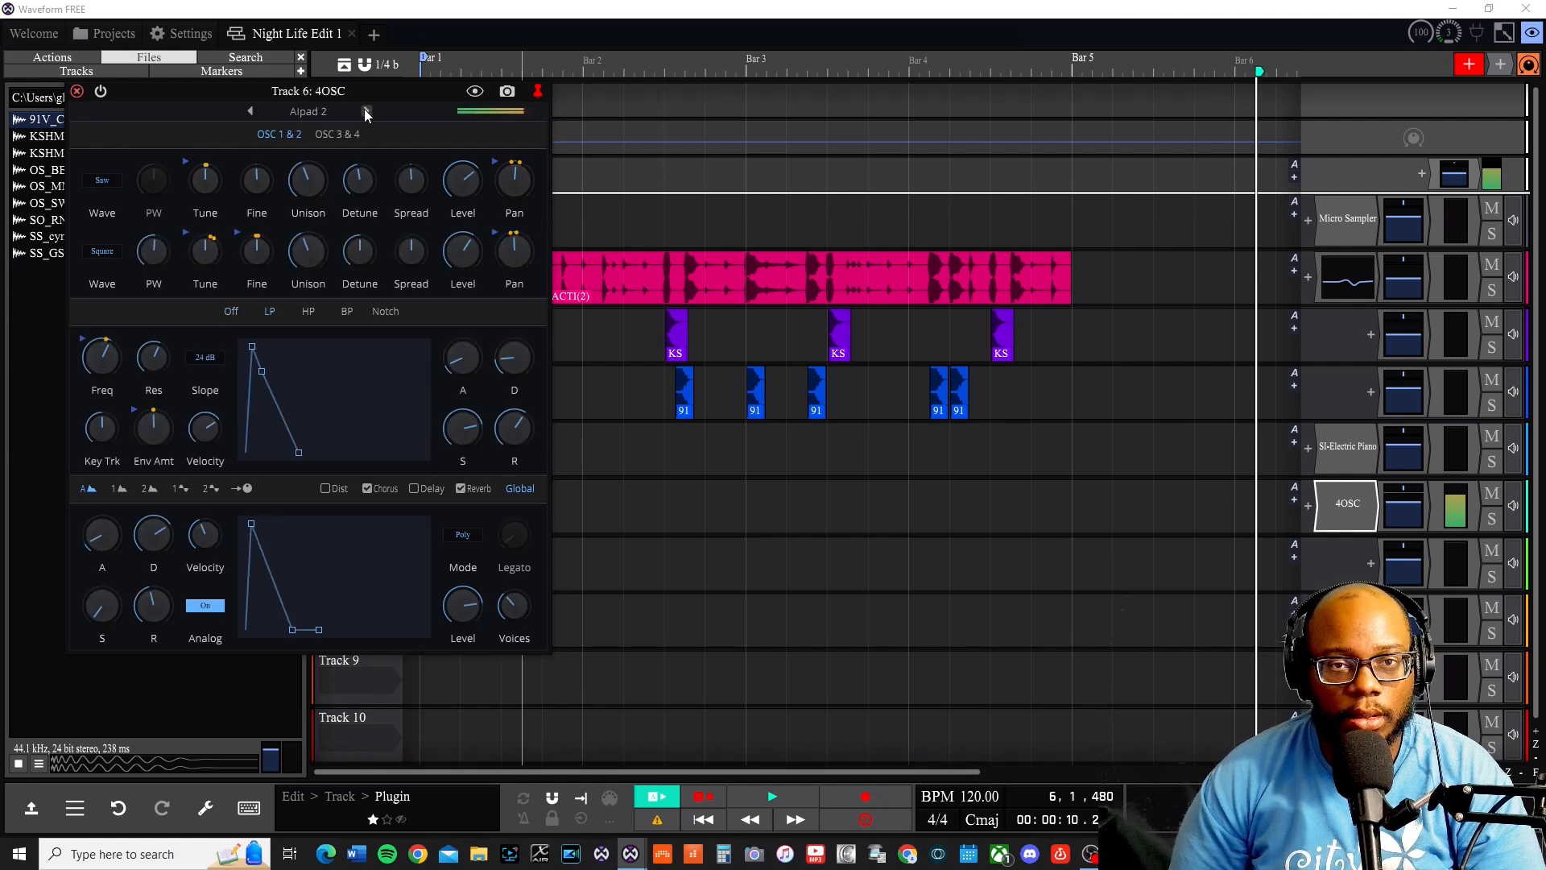
left_click(365, 111)
left_click(365, 110)
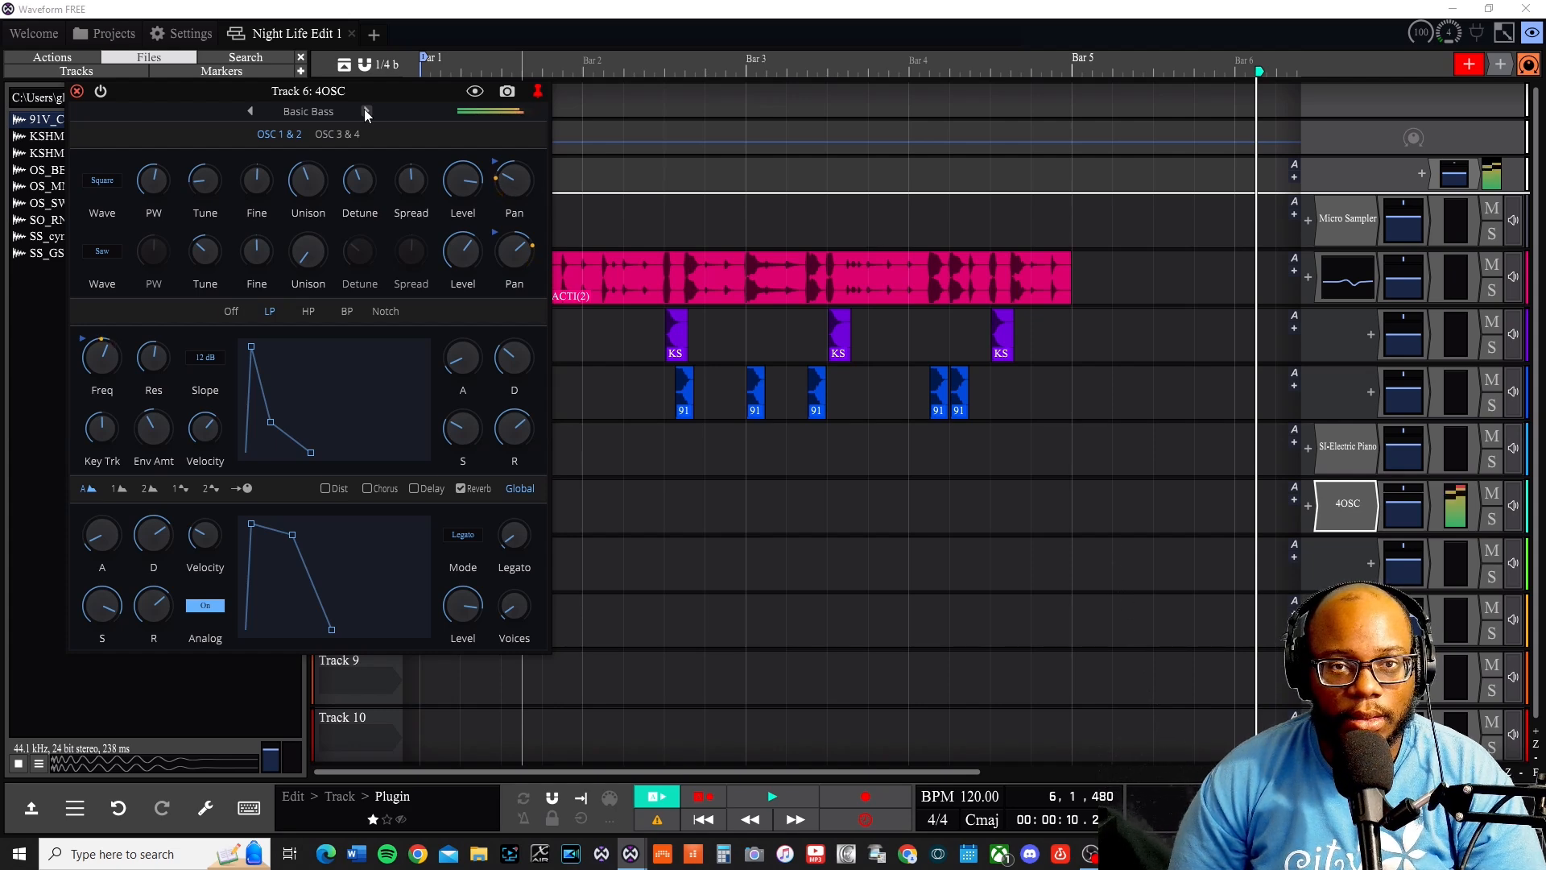
left_click(355, 111)
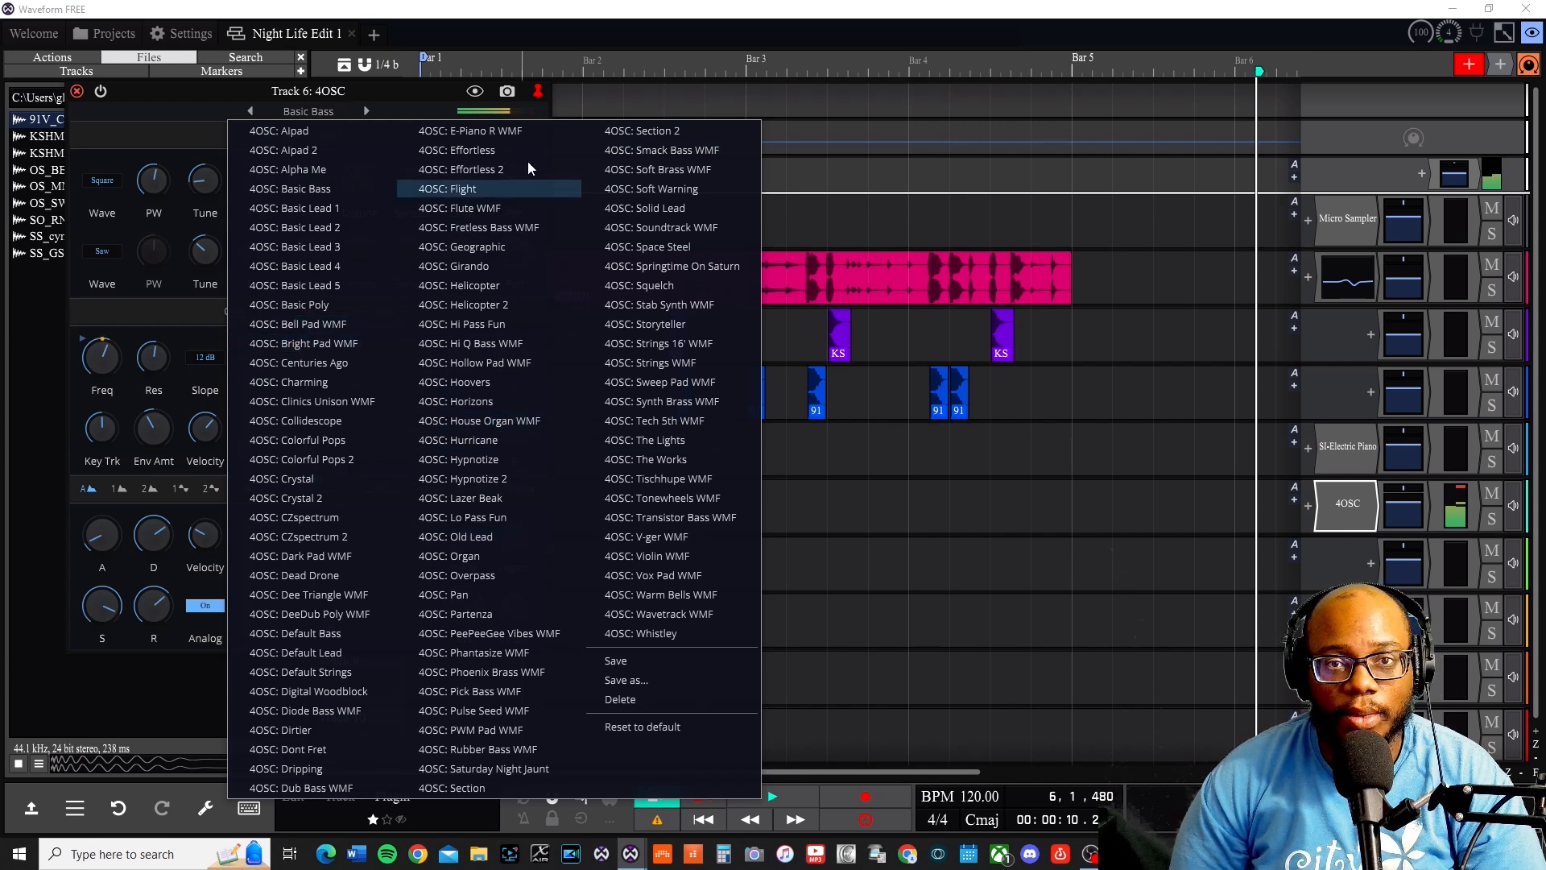
left_click(504, 747)
- Enable reverb on Track 6's 4OSC with raised size, width, damping and mix, and set the amp attack to 72 ms
left_click(463, 484)
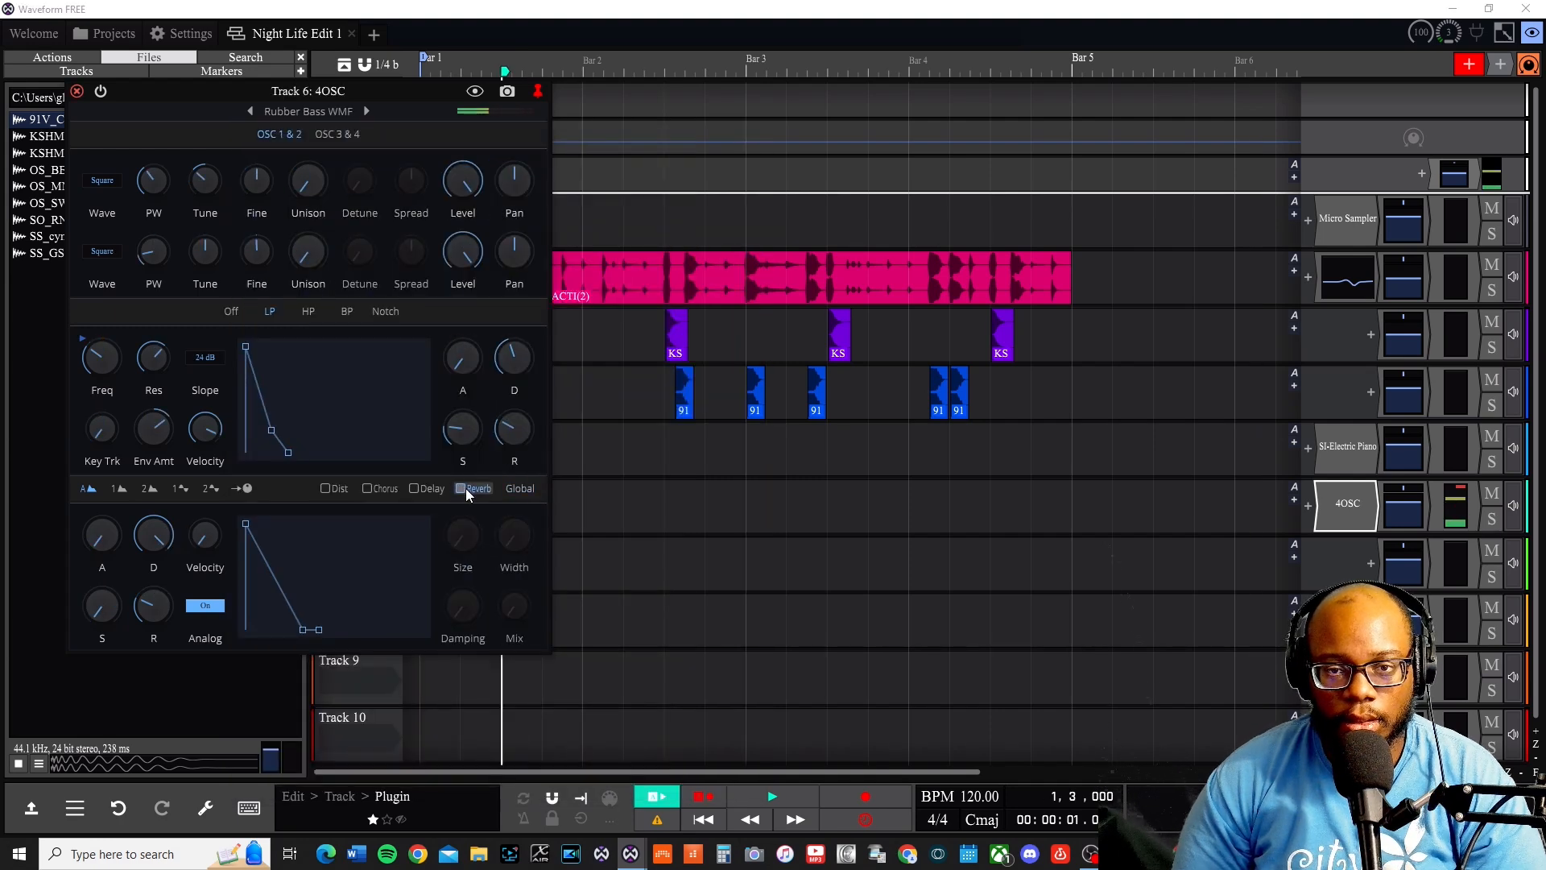
left_click(463, 489)
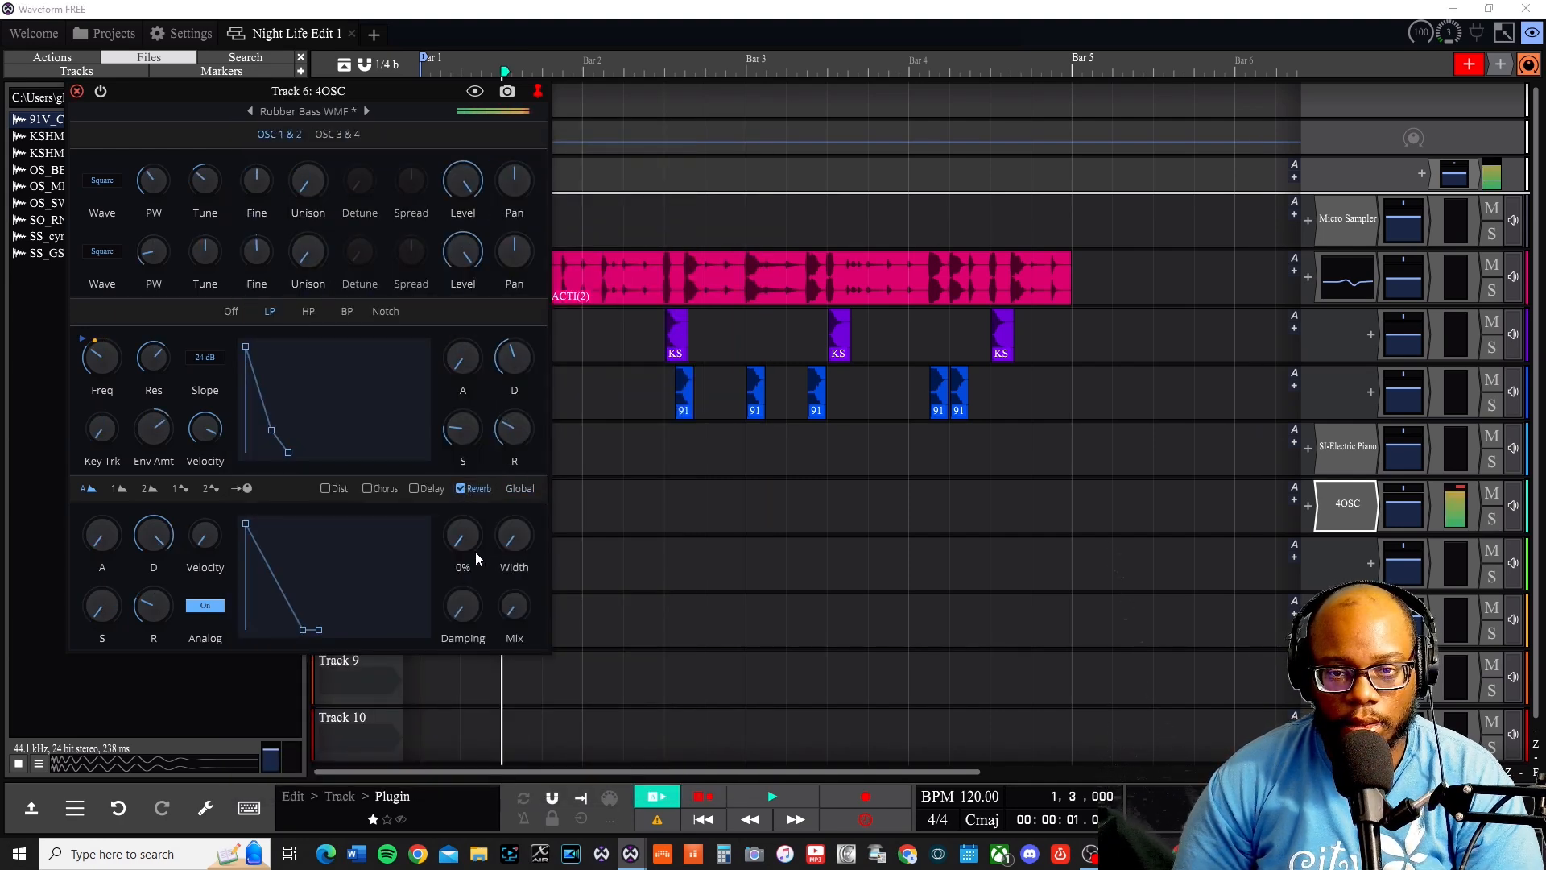
left_click_drag(474, 551, 506, 352)
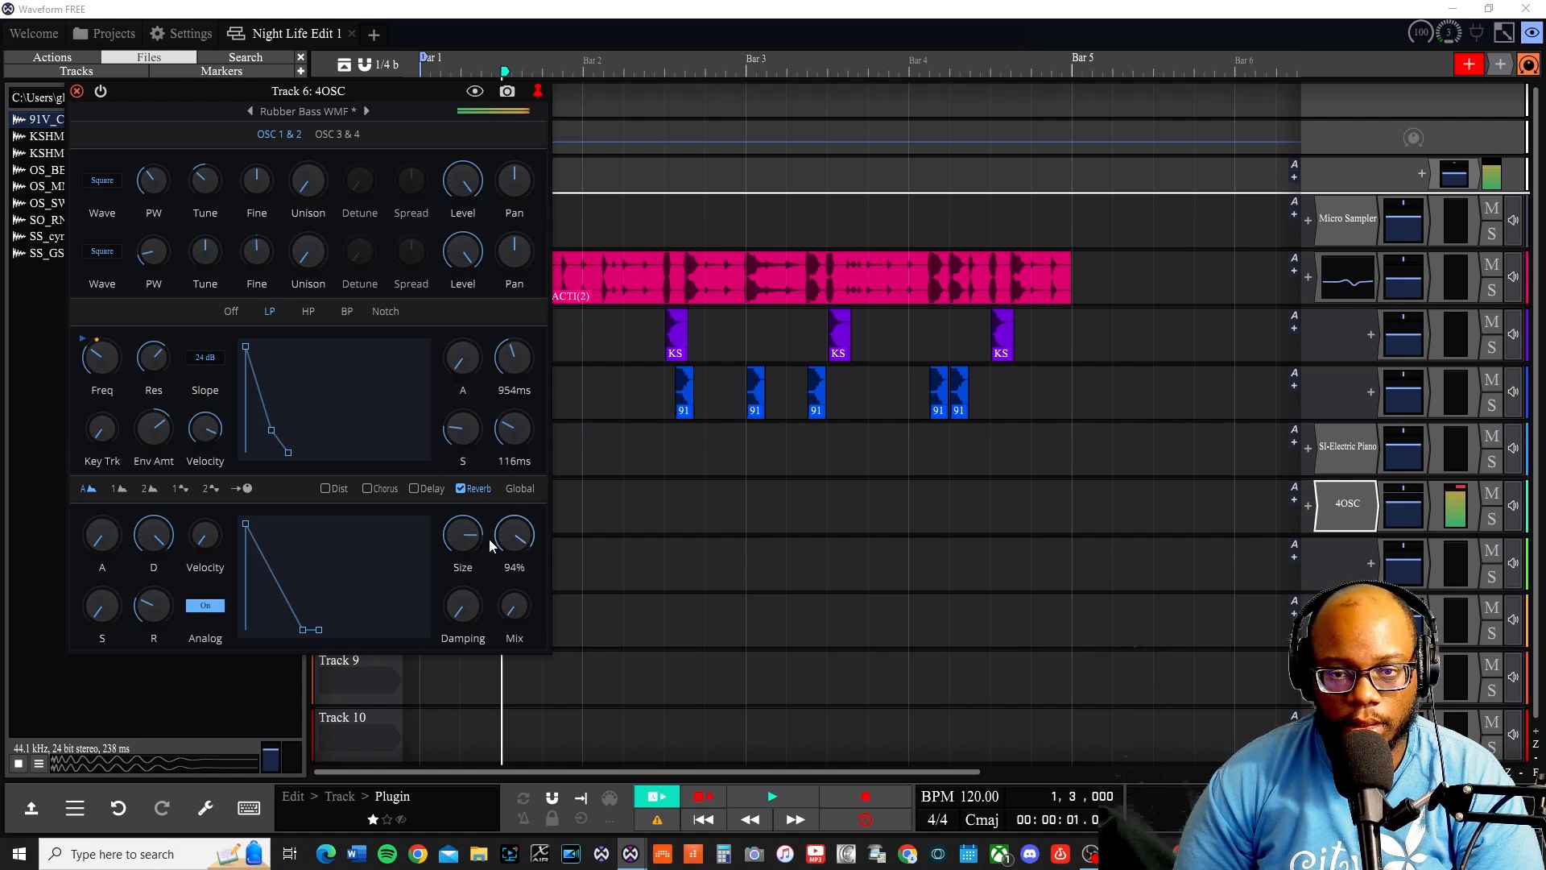
left_click_drag(467, 607, 484, 545)
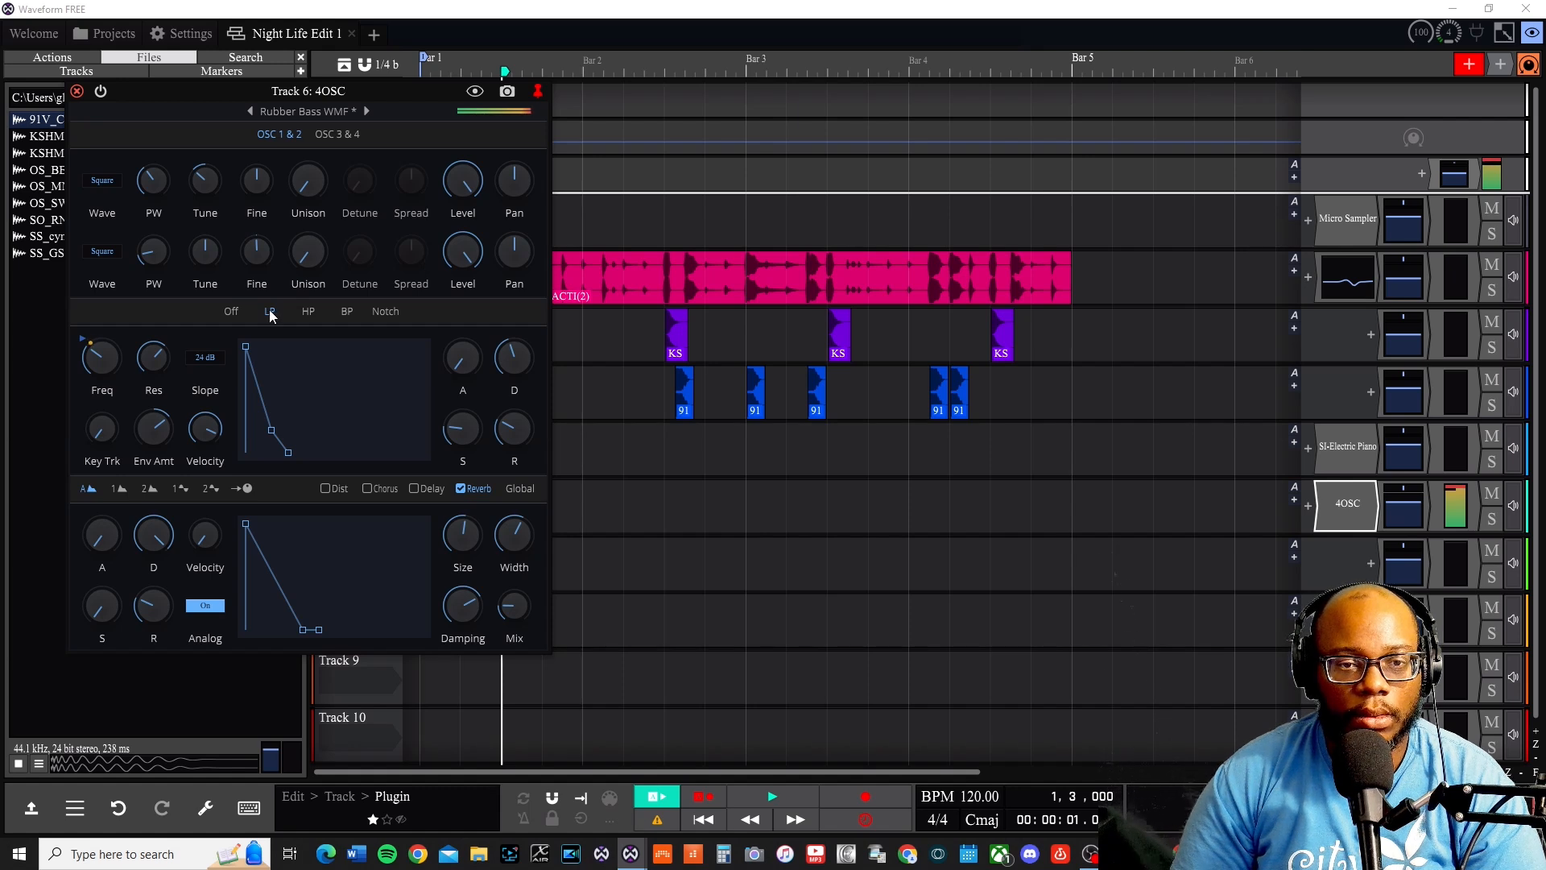
left_click_drag(102, 535, 90, 494)
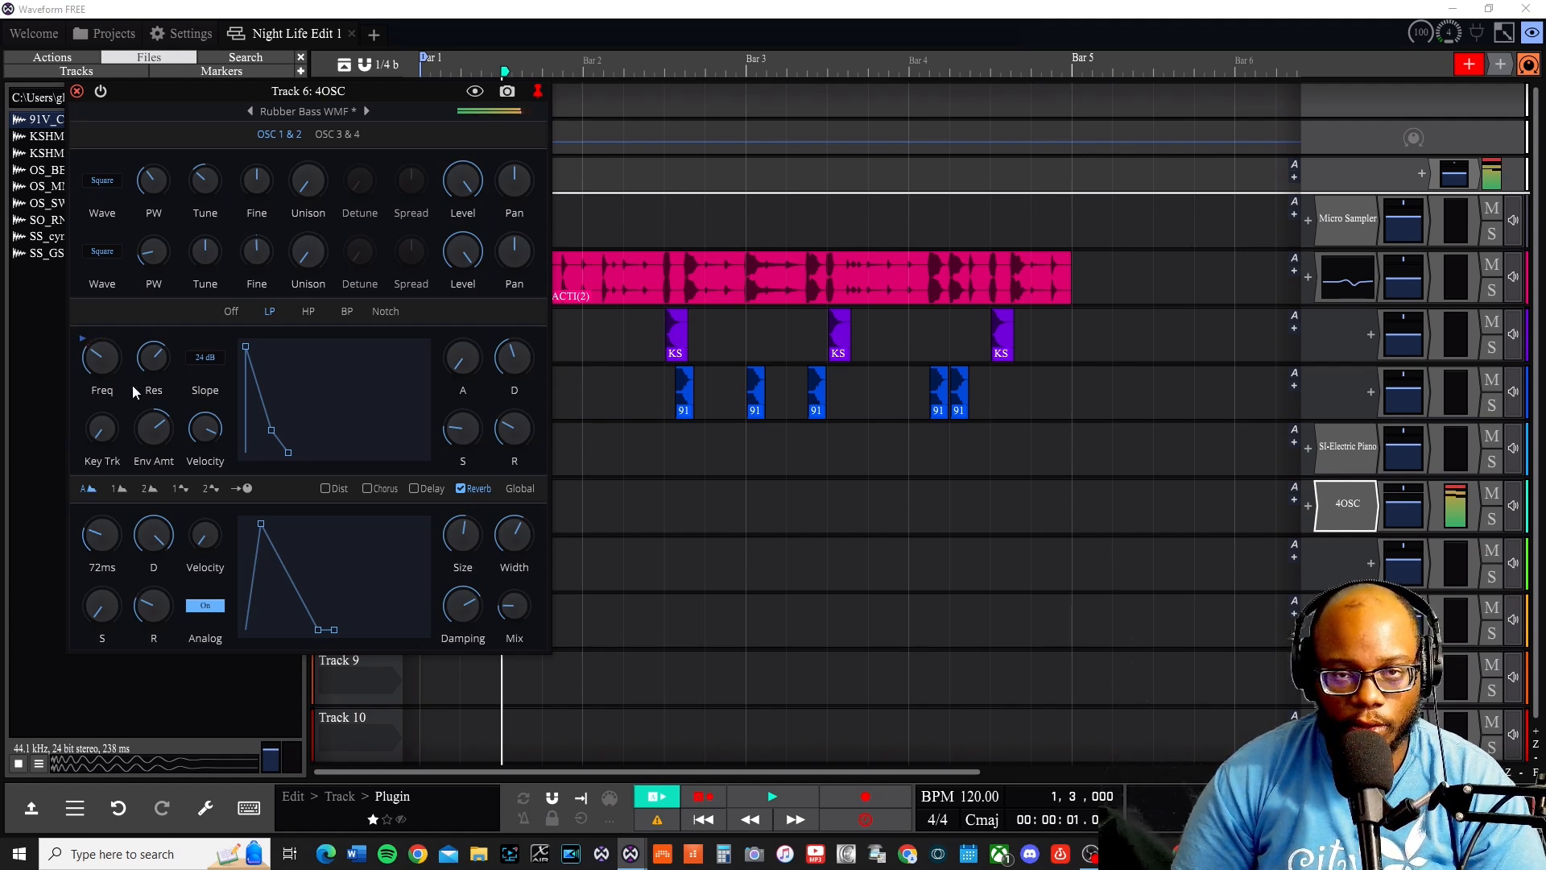
left_click(76, 91)
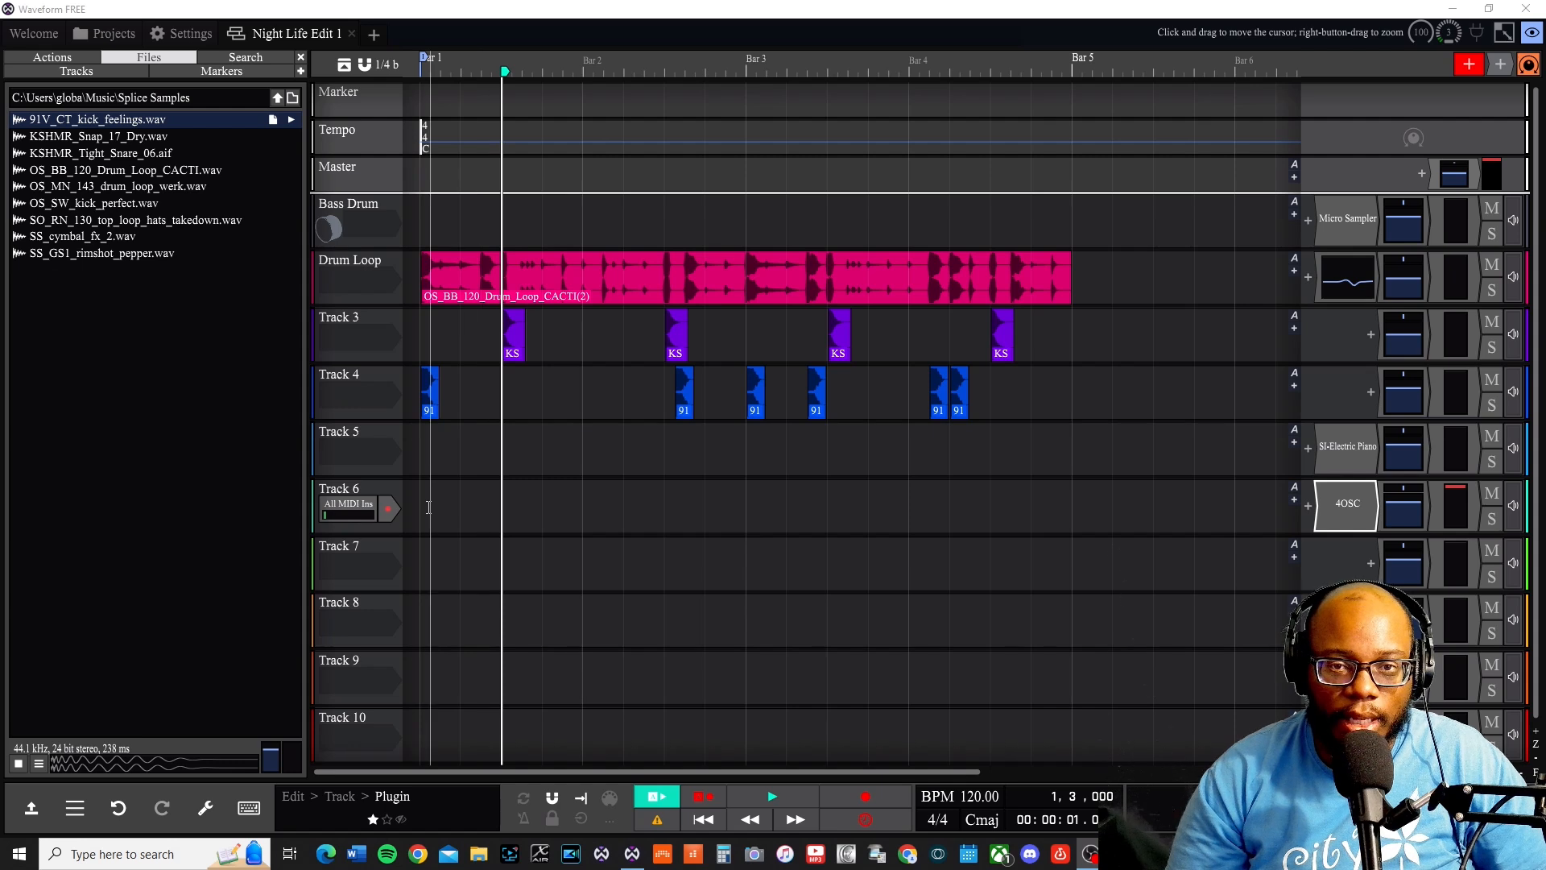
- Record a bass part on Track 6 over the four-bar drum pattern and lower the track's volume during playback
key("r")
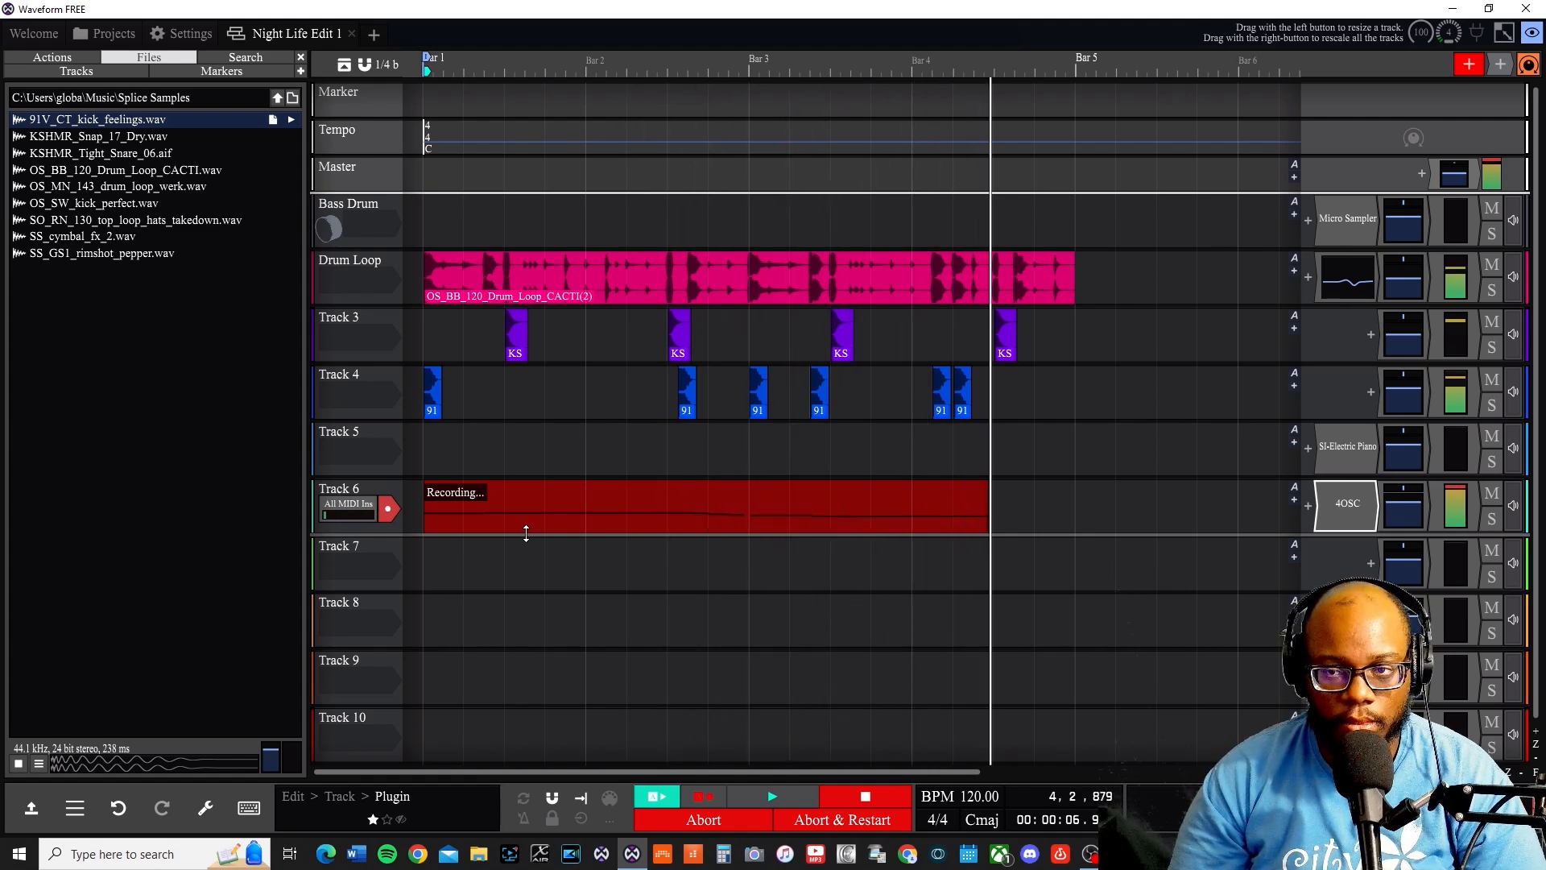
key("space")
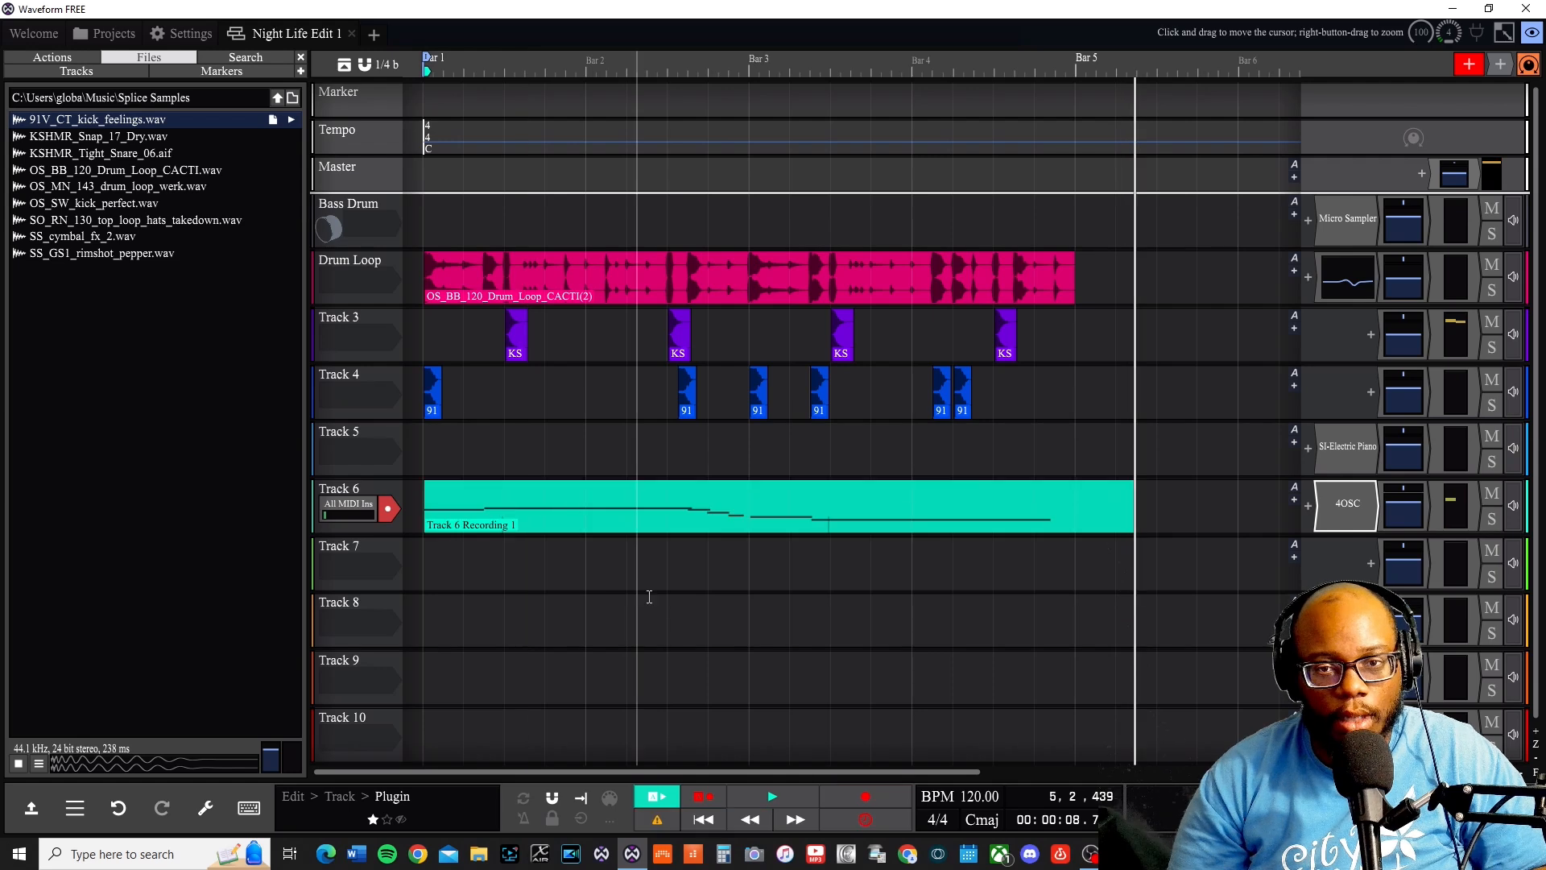
key("Home")
key("space")
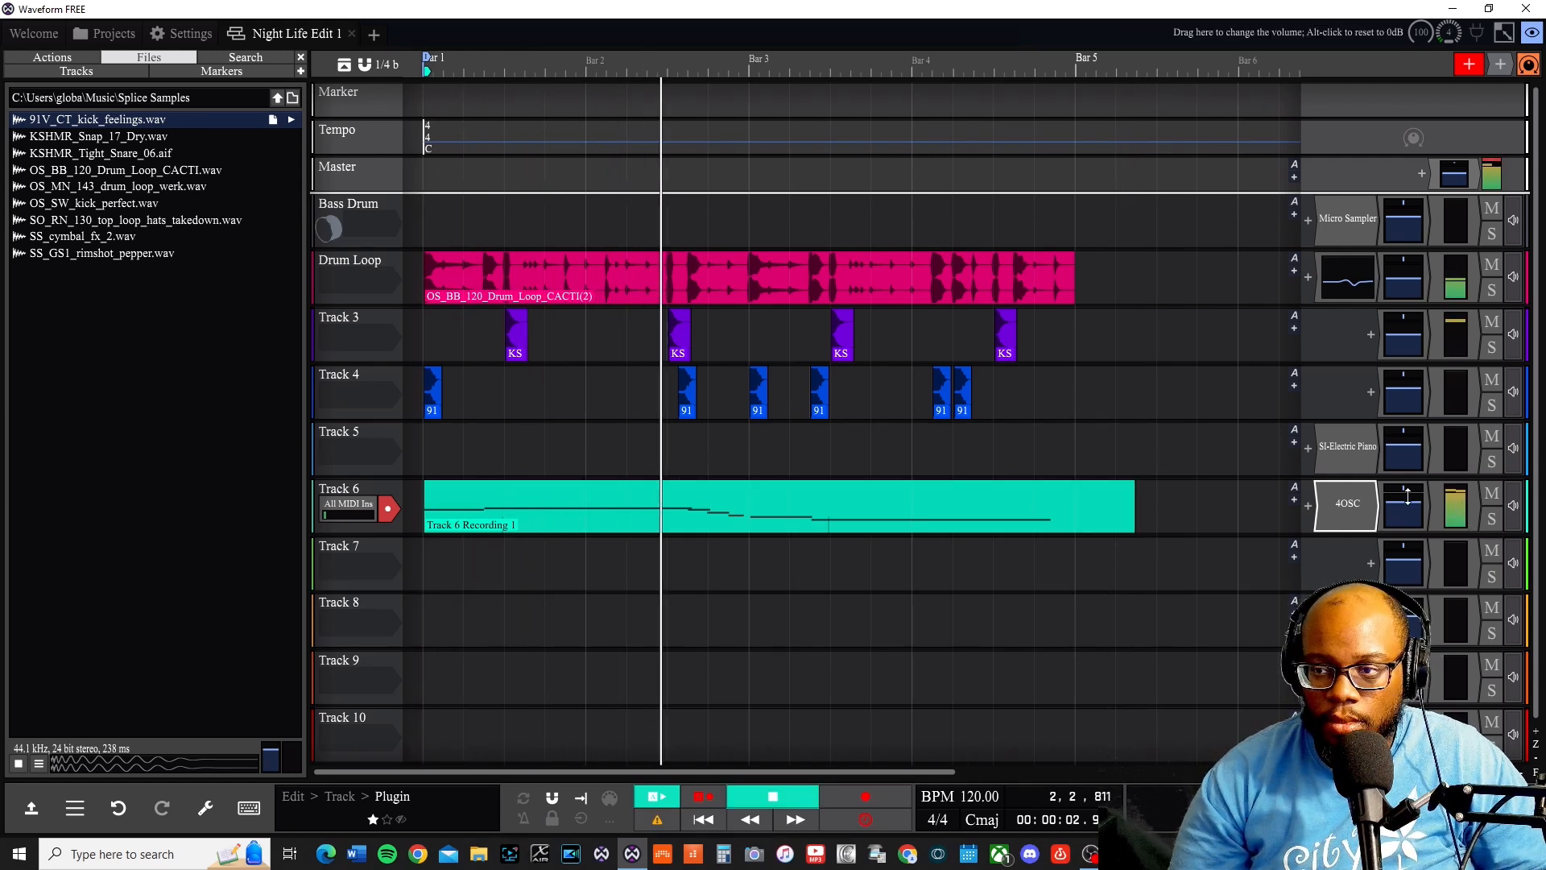
left_click_drag(1405, 505, 1404, 554)
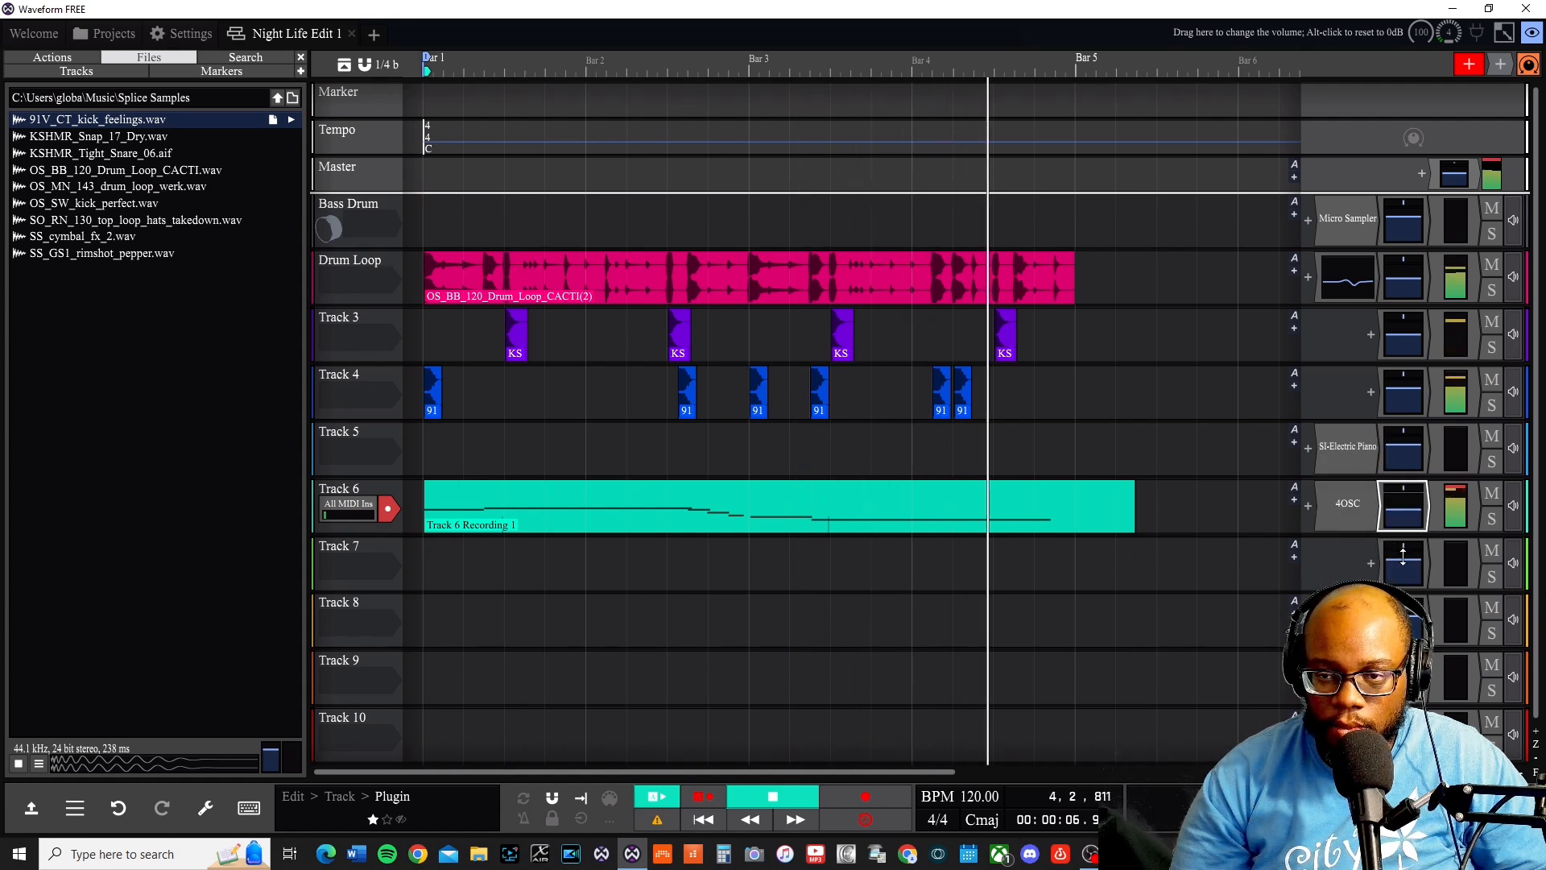
key("space")
key("Home")
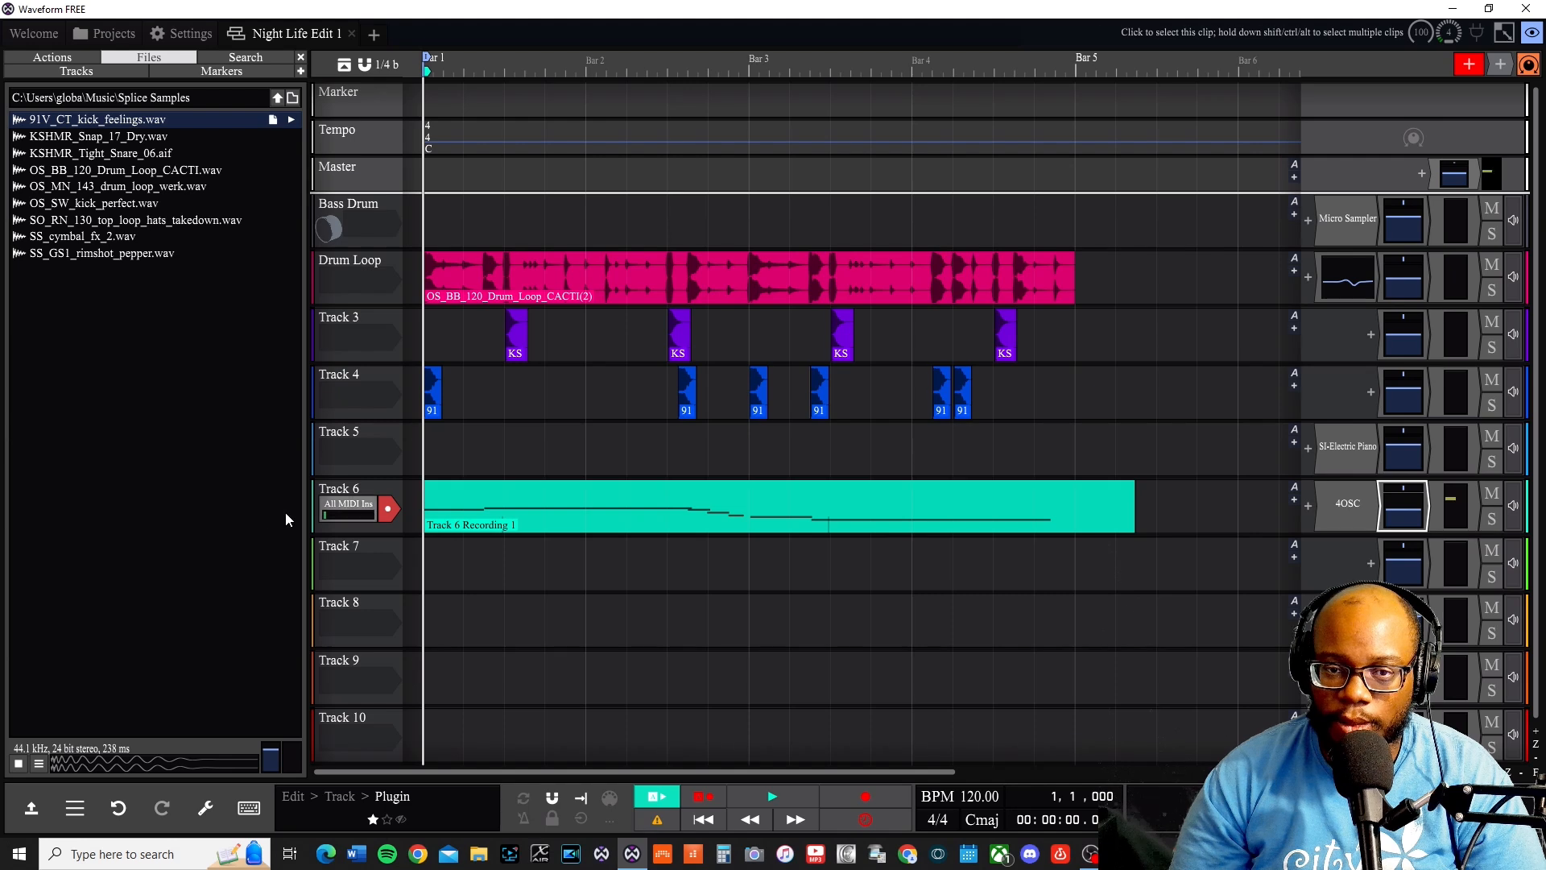
- Duplicate Track 6, delete the copied clip from Track 7 and save the edit
right_click(359, 488)
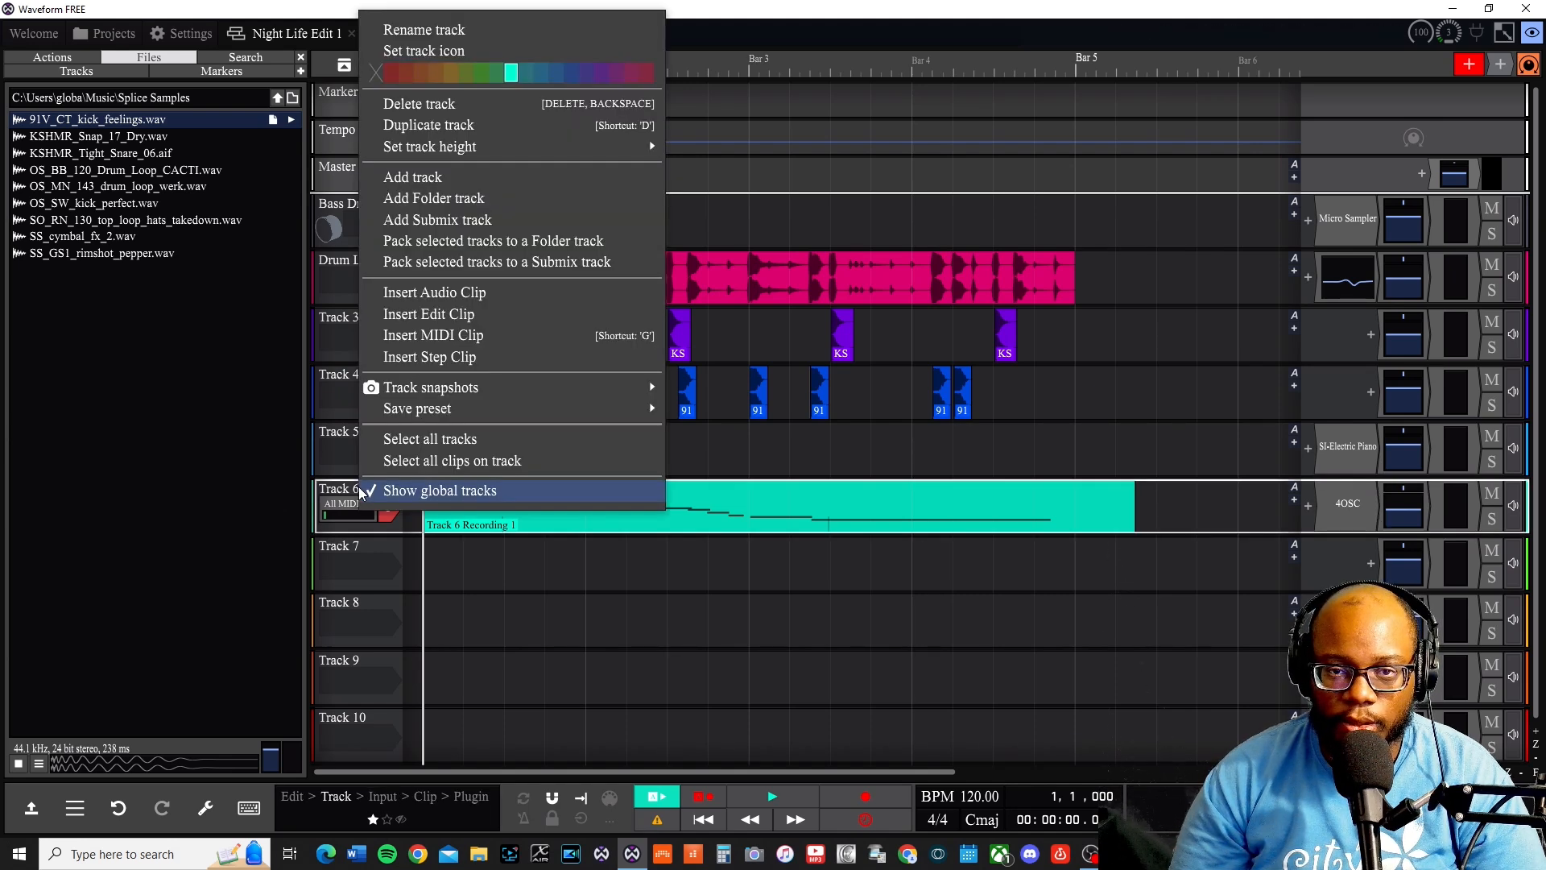
left_click(434, 124)
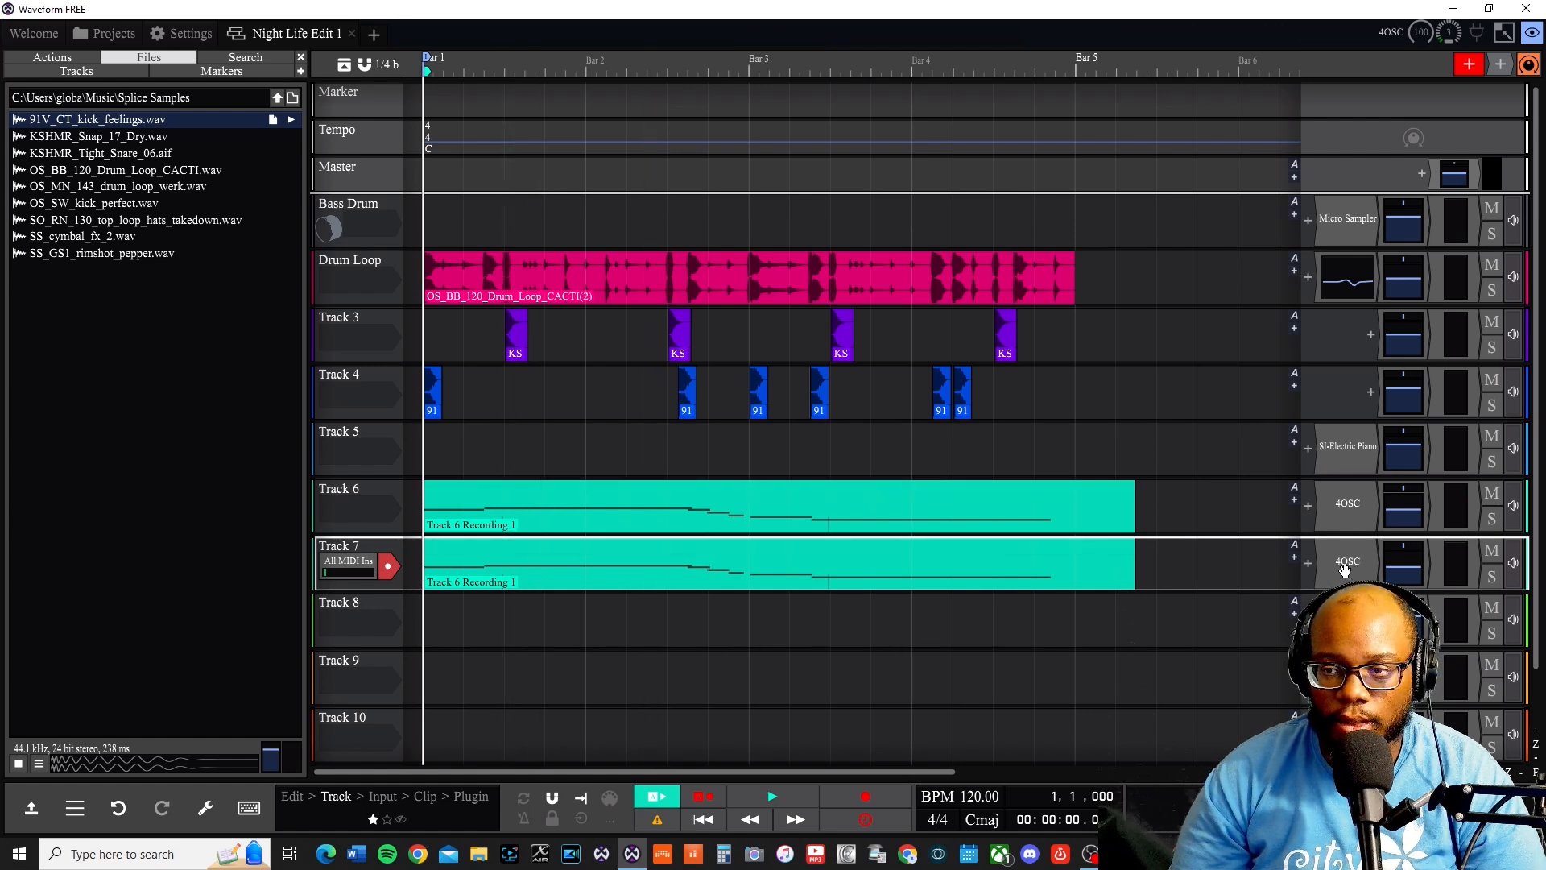
left_click(1067, 554)
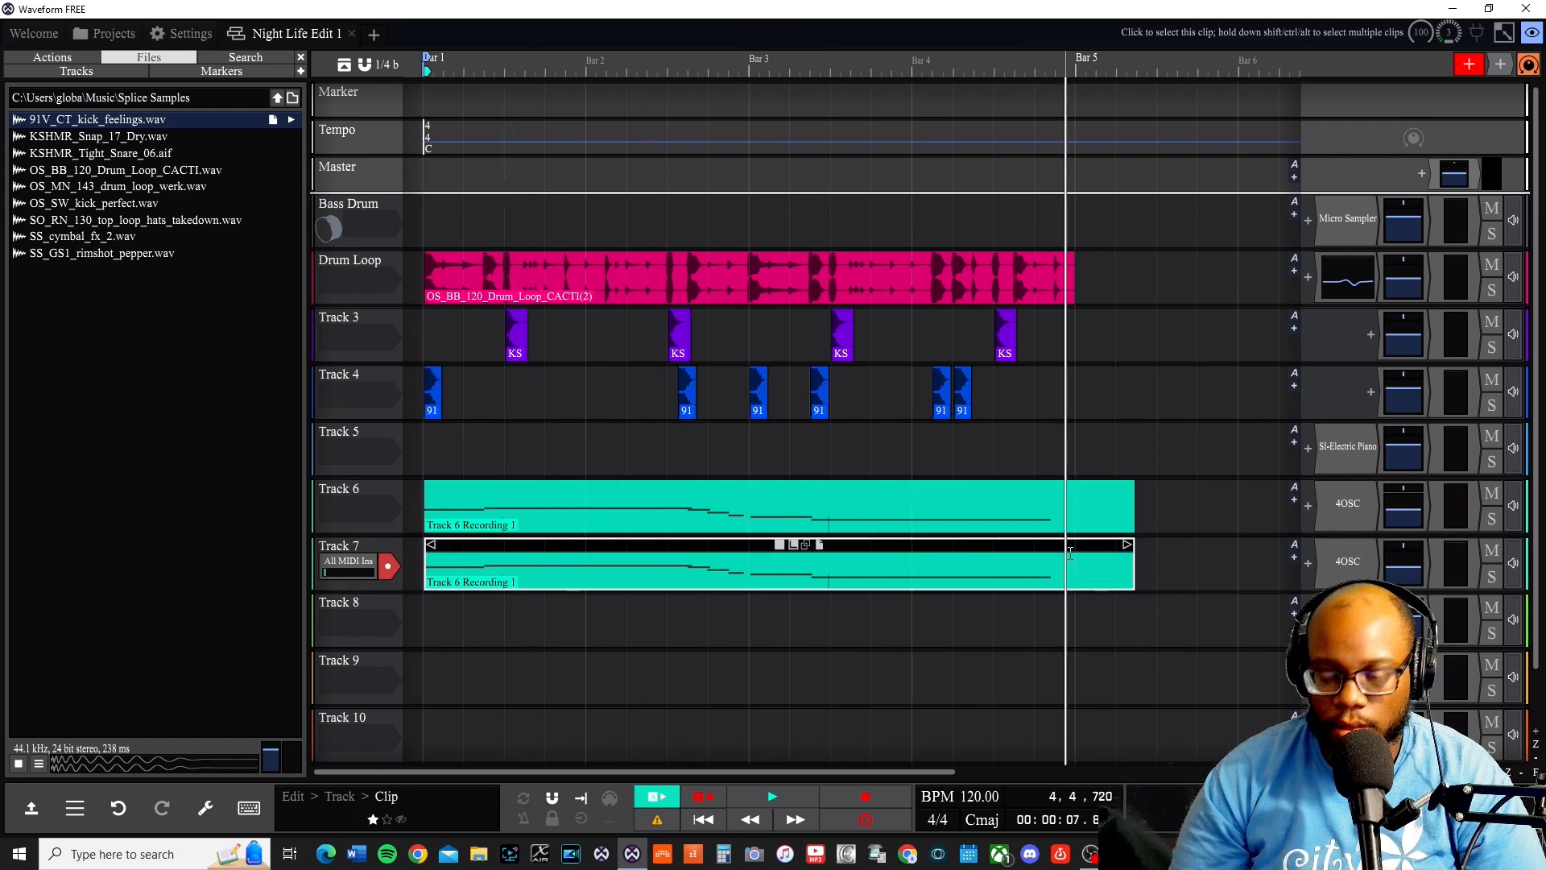
key("Delete")
key("Home")
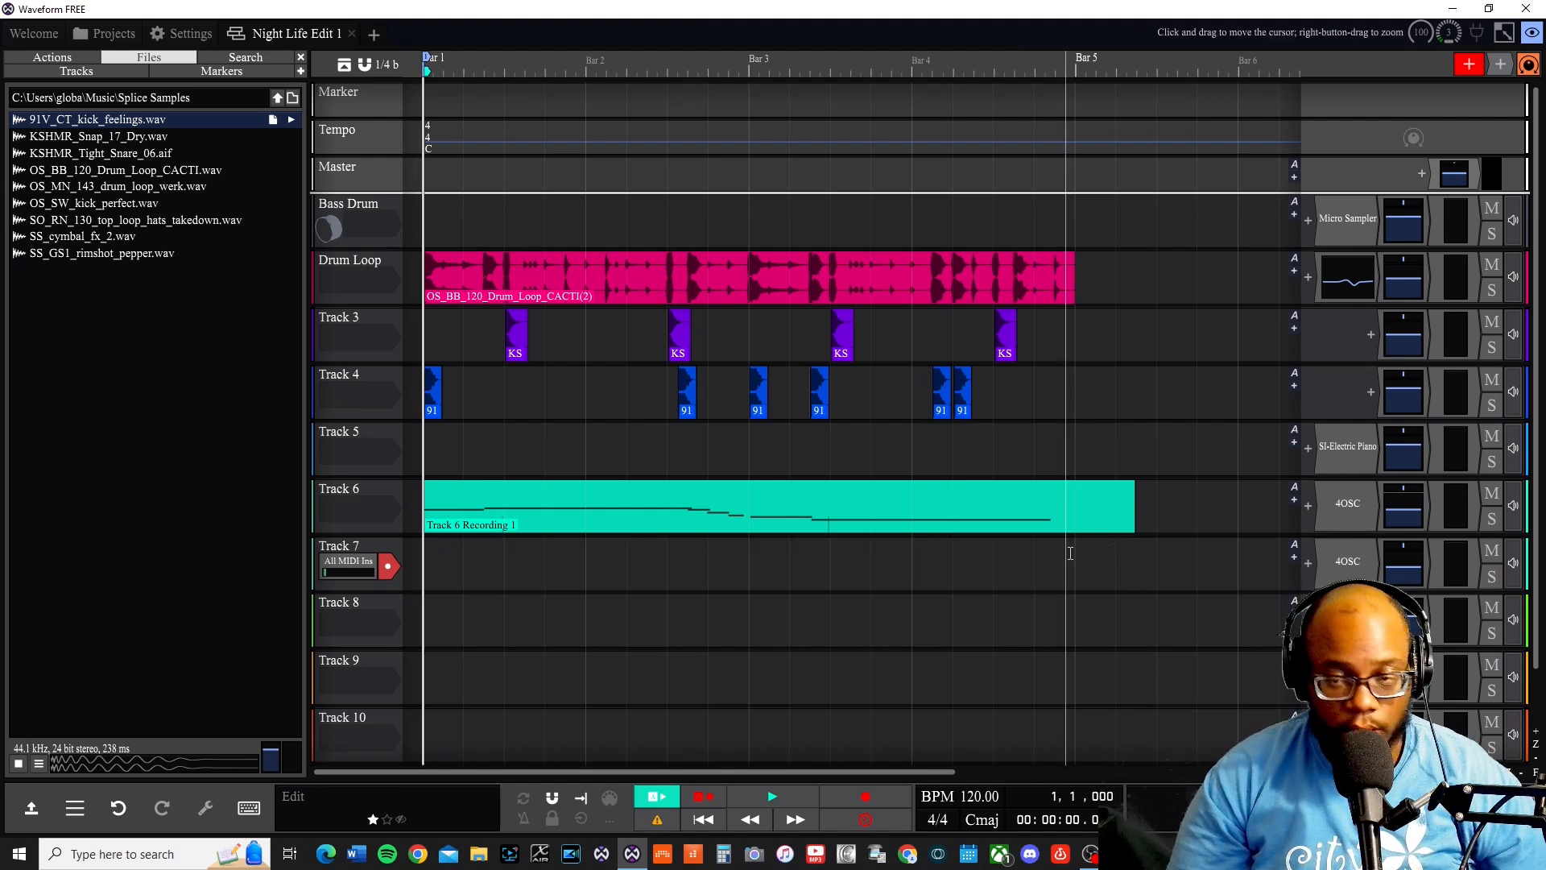
key("ctrl+s")
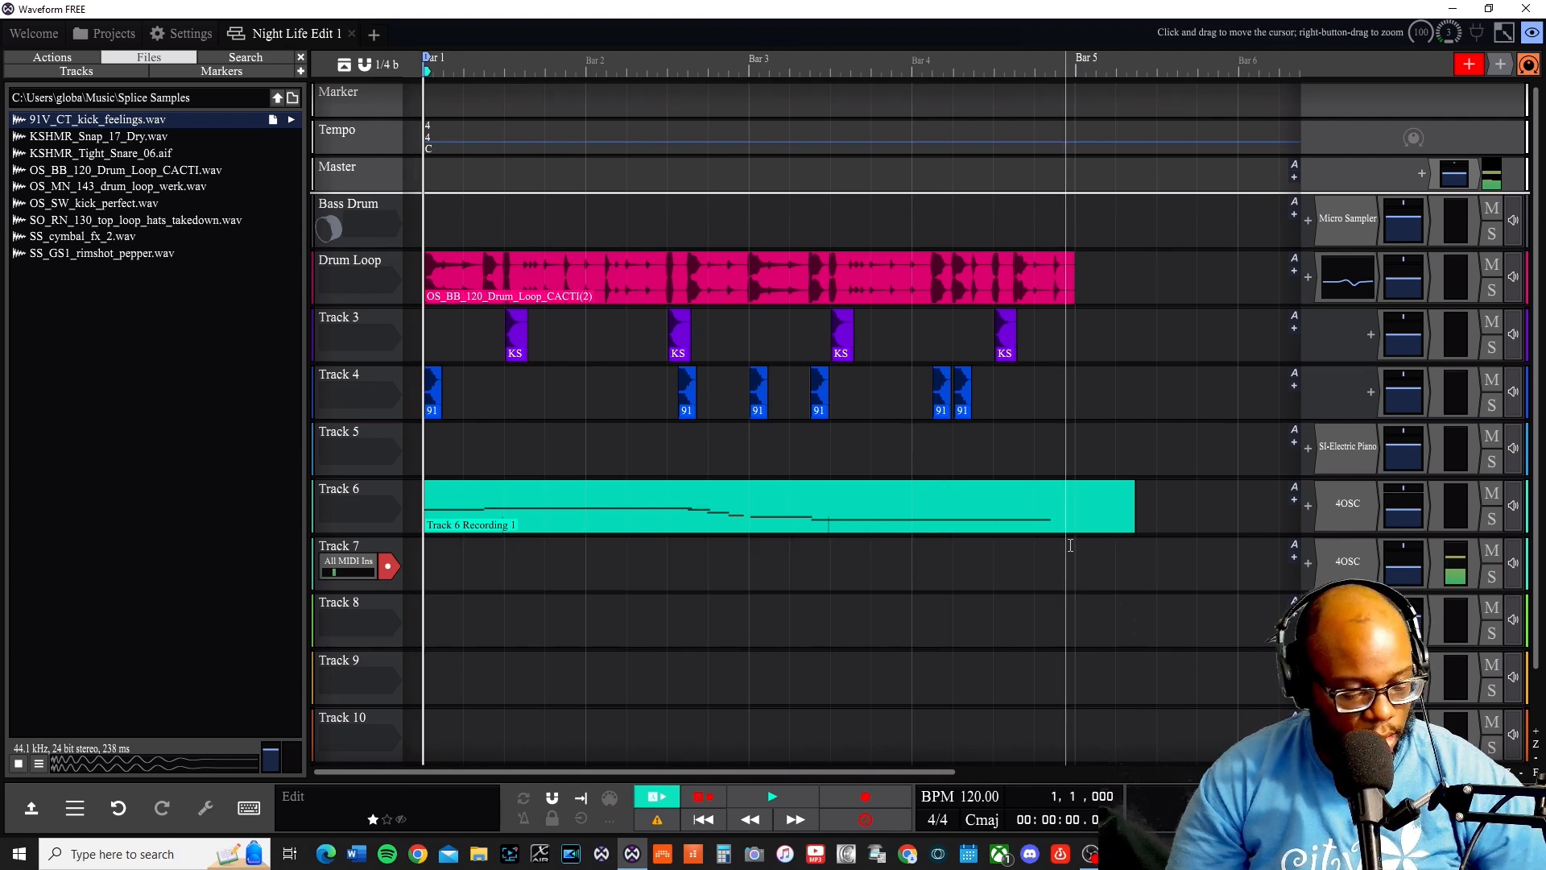
- Record a second bass part from bar 1 on Track 7 and save the edit
key("r")
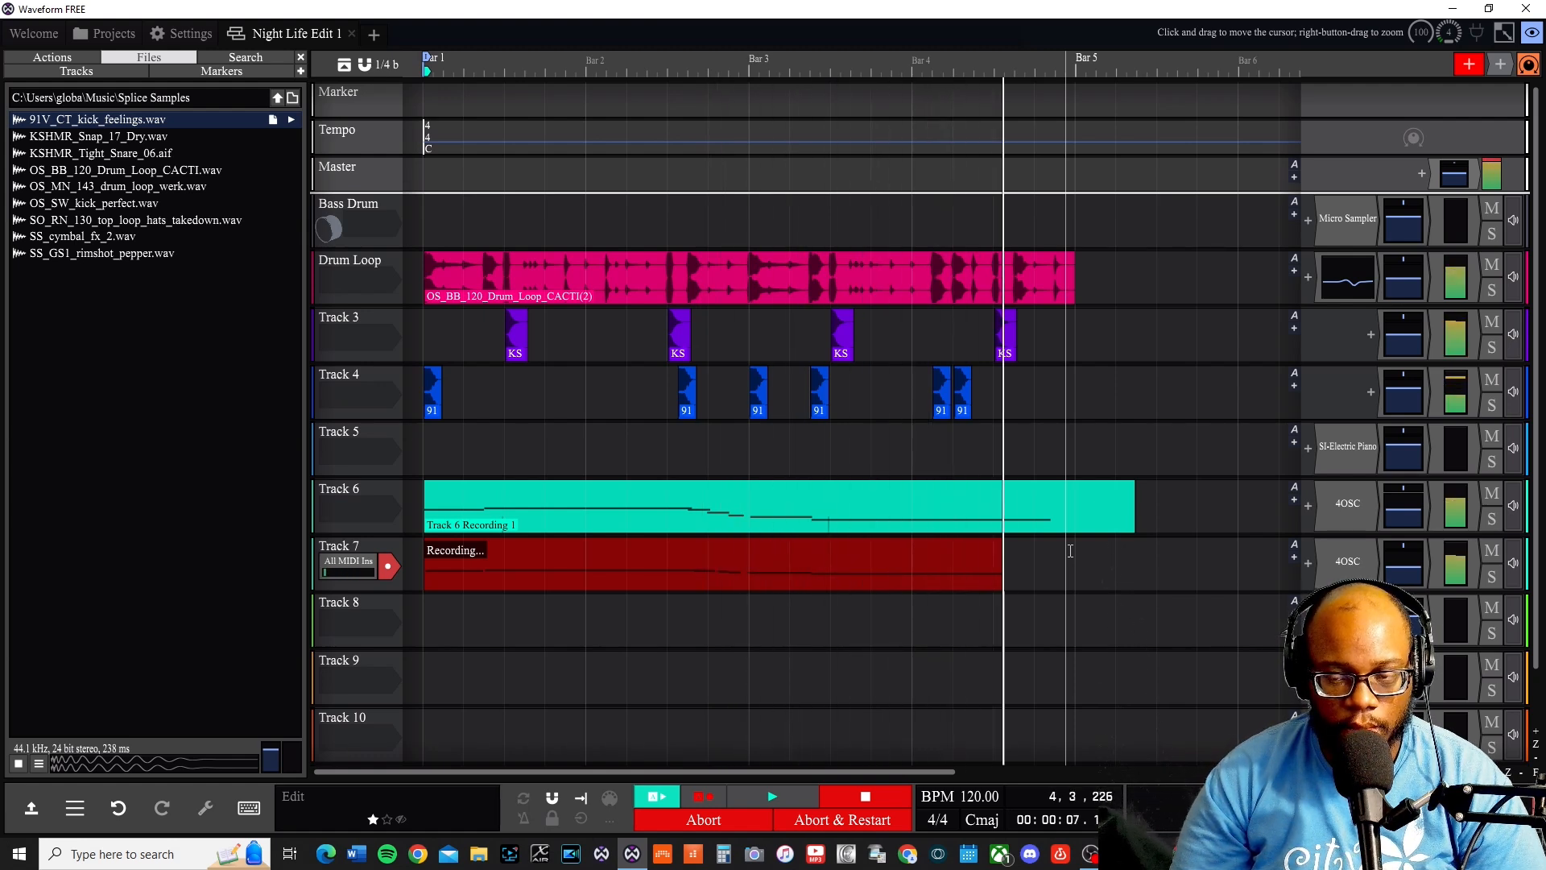
key("space")
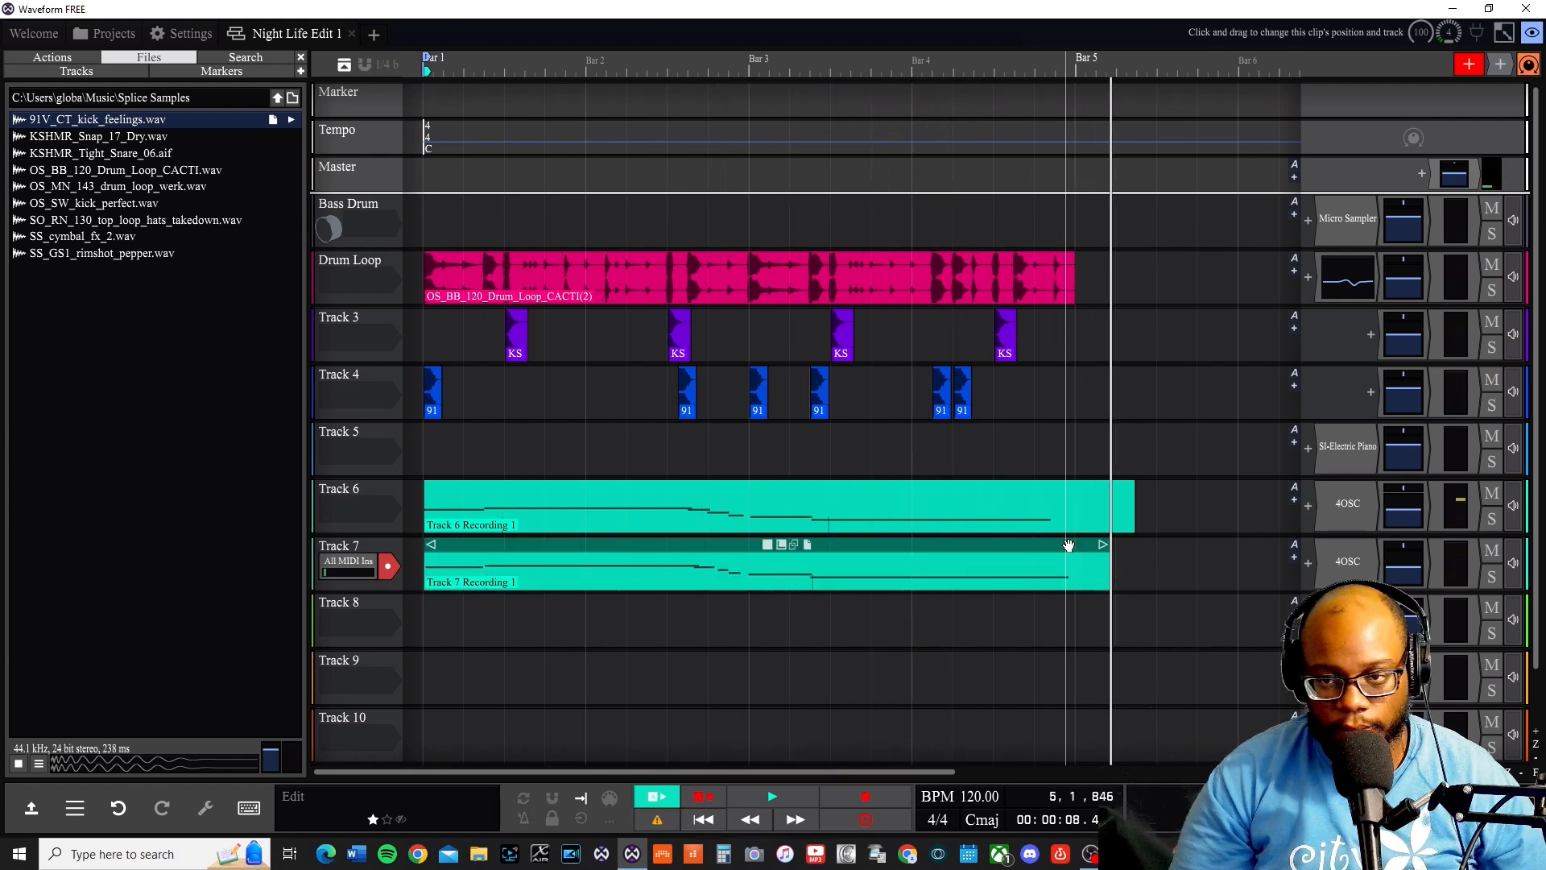
key("Home")
key("ctrl+s")
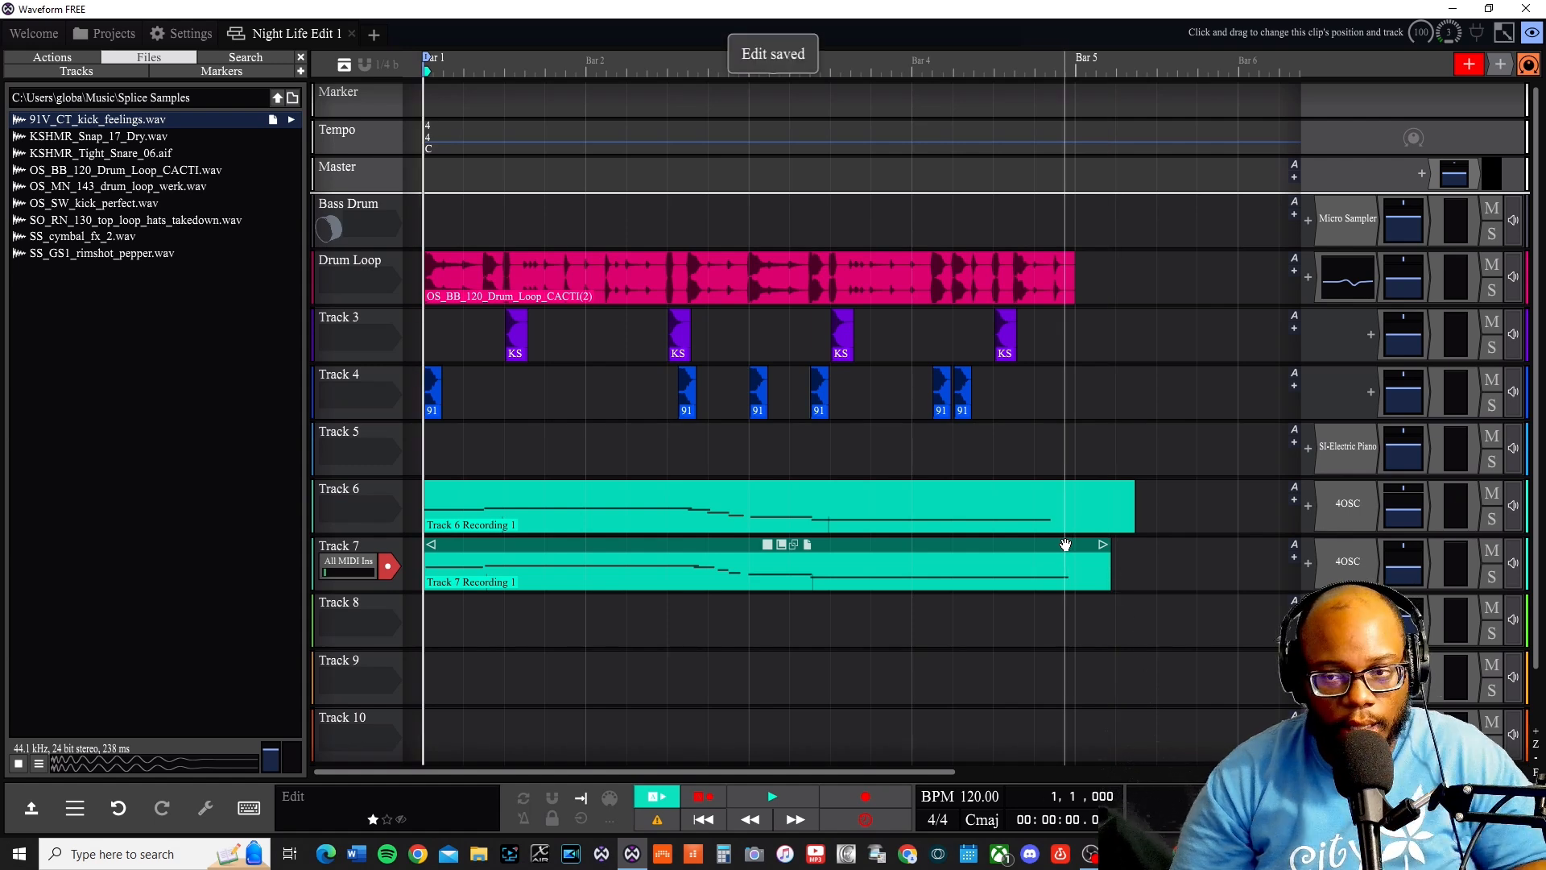
- Compare the two bass parts by soloing Track 6 and Track 7 in turn during playback
key("space")
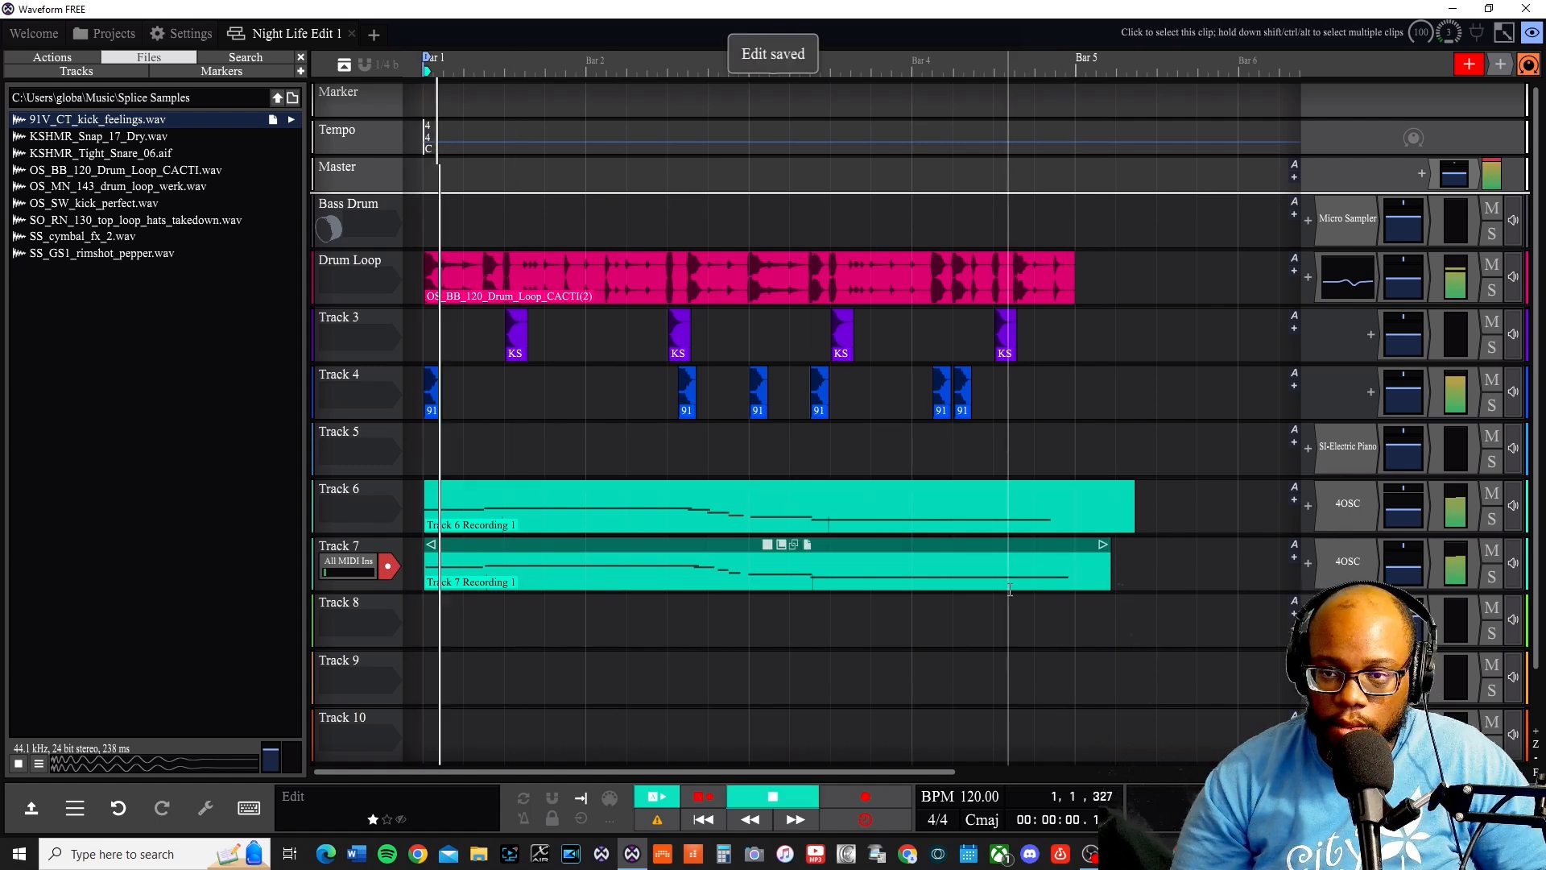
left_click(1491, 519)
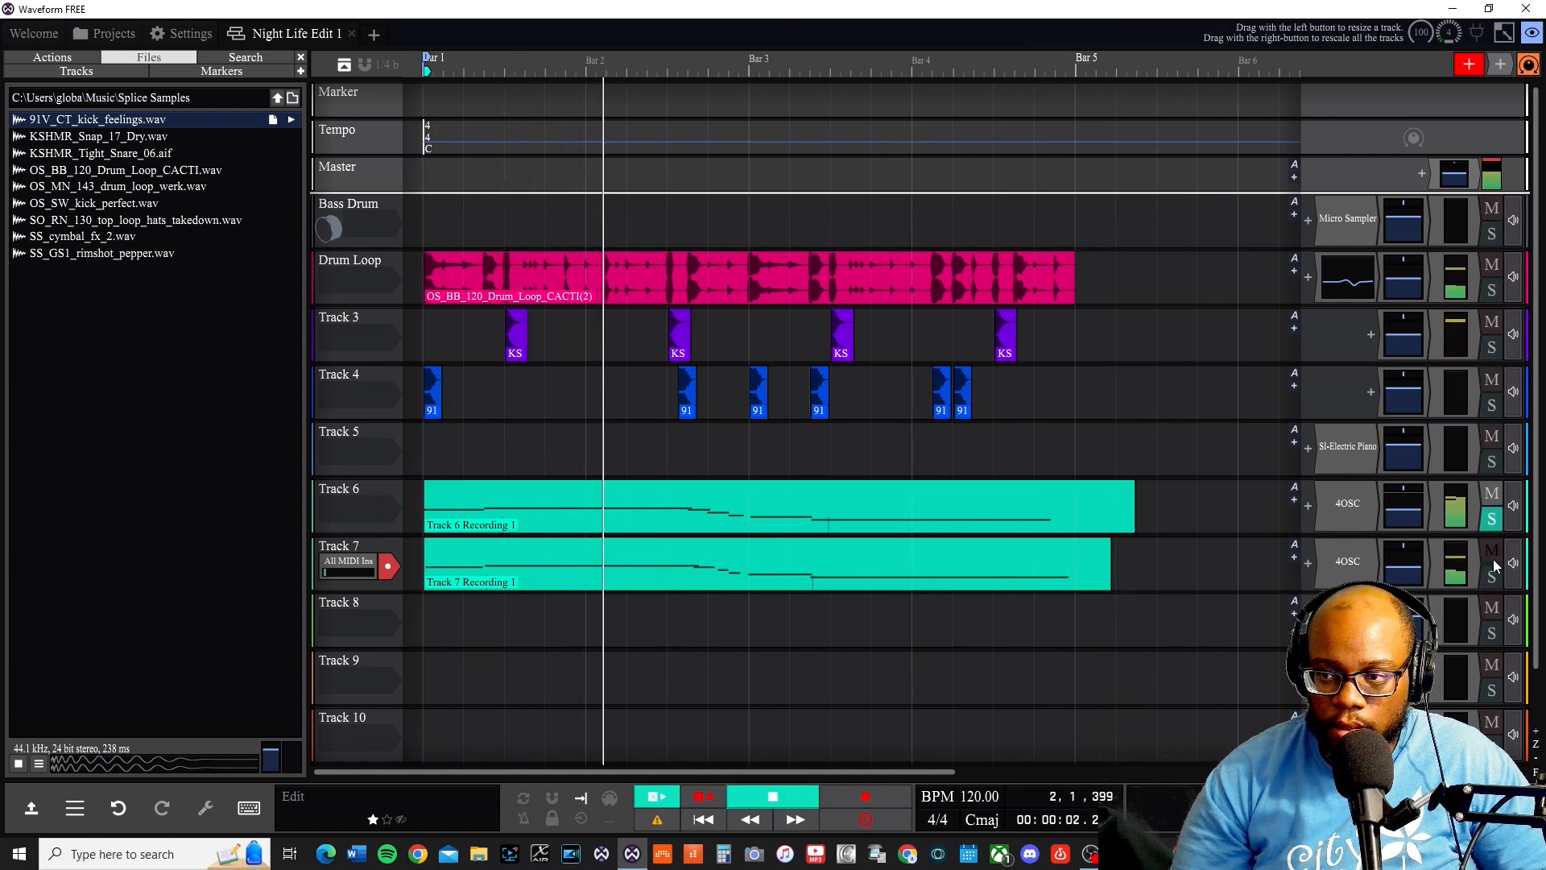
left_click(1491, 575)
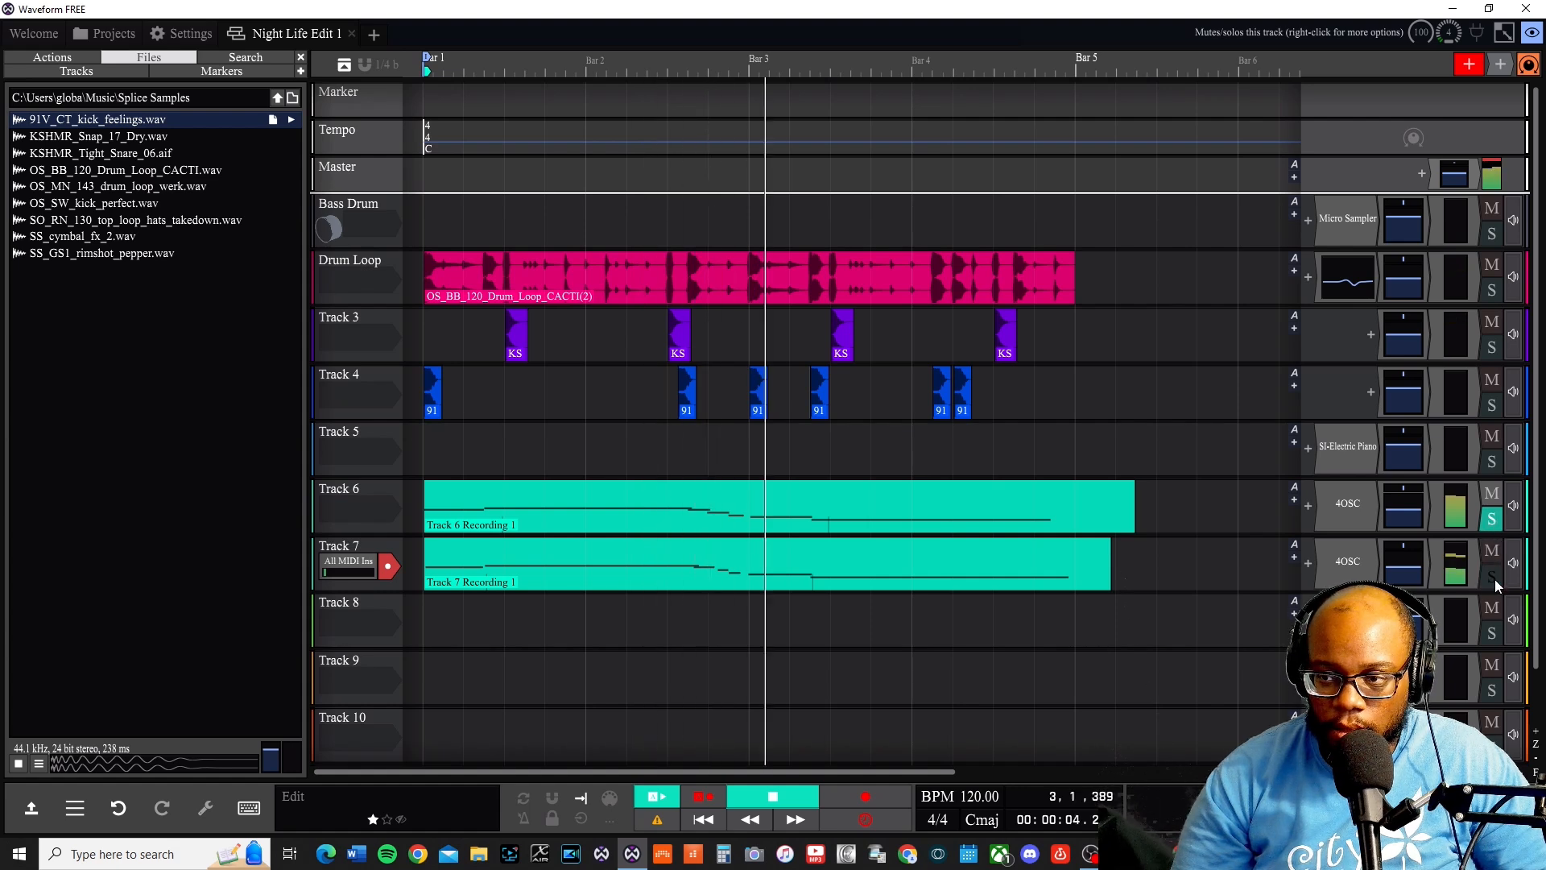
left_click(1493, 525)
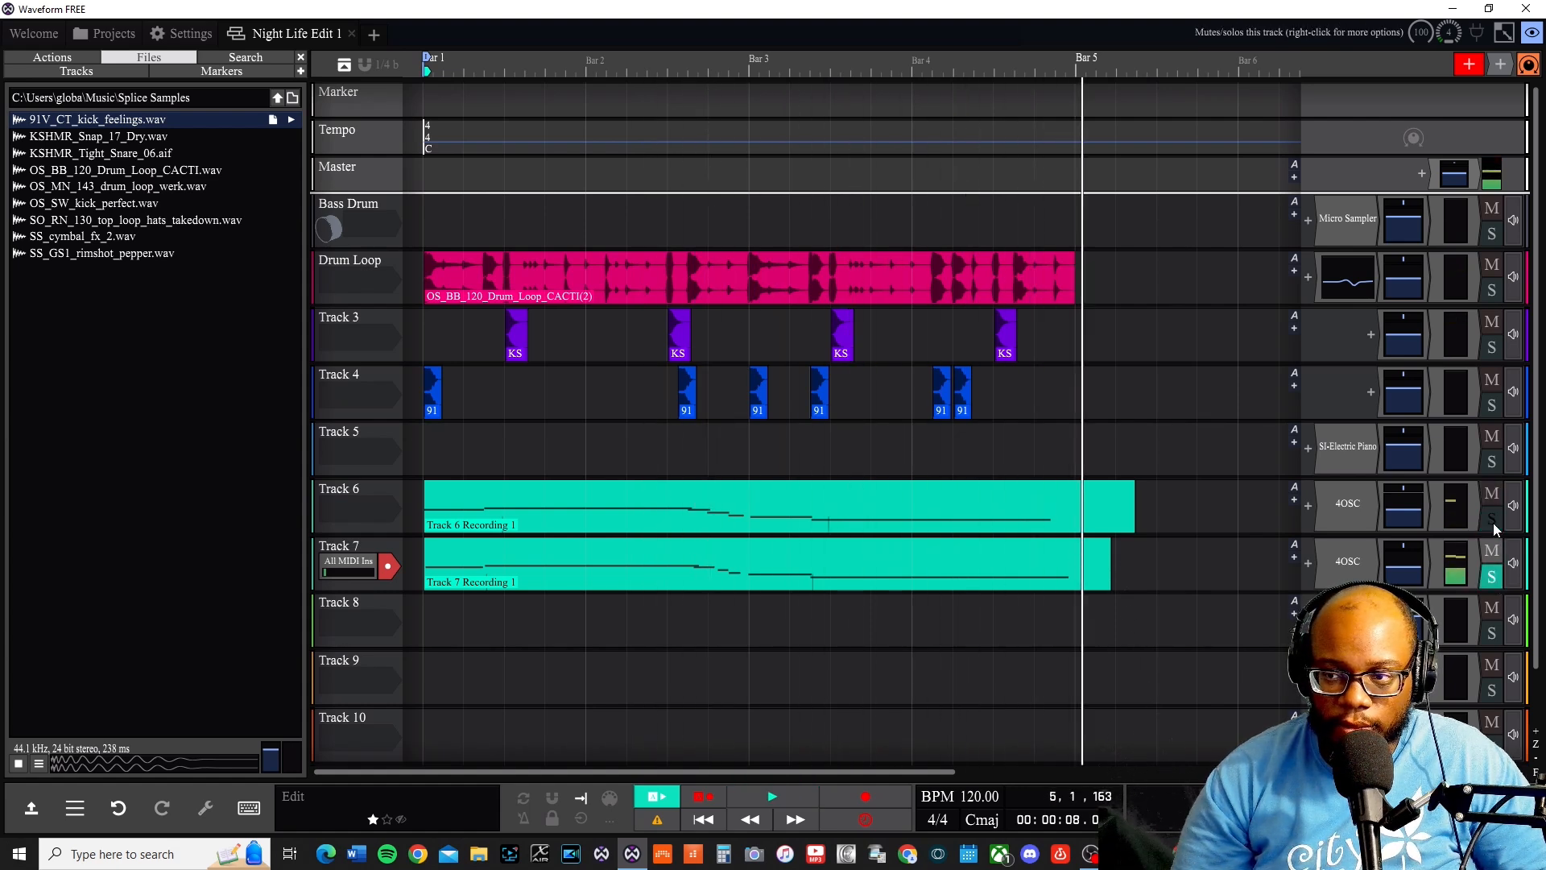
key("space")
key("space")
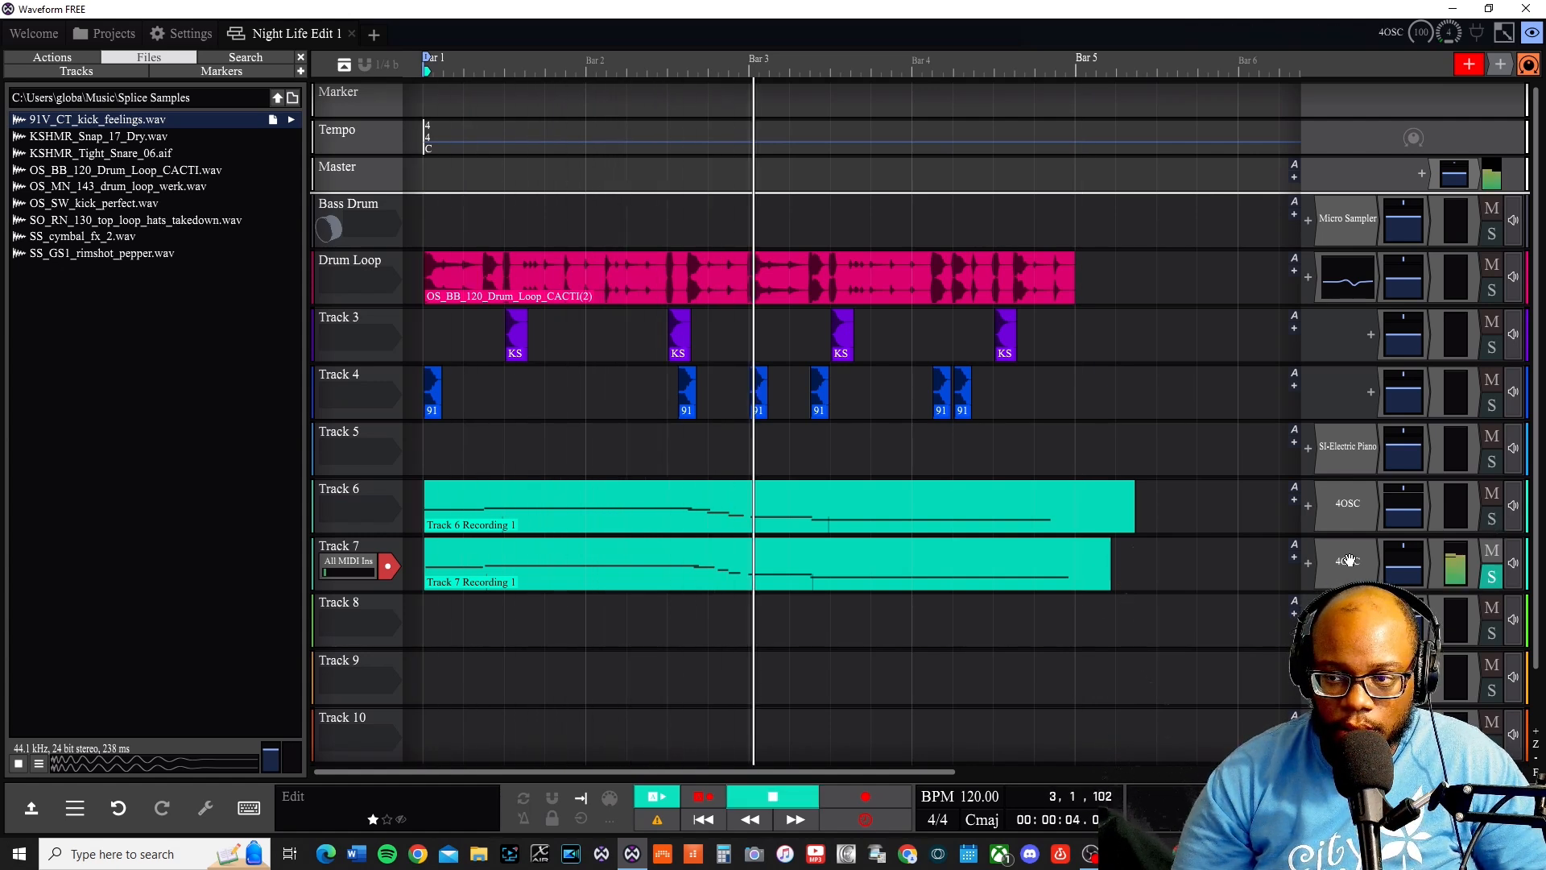
key("space")
- Raise the amp attack of Track 7's 4OSC to 3.81 s and play the full pattern
double_click(1347, 561)
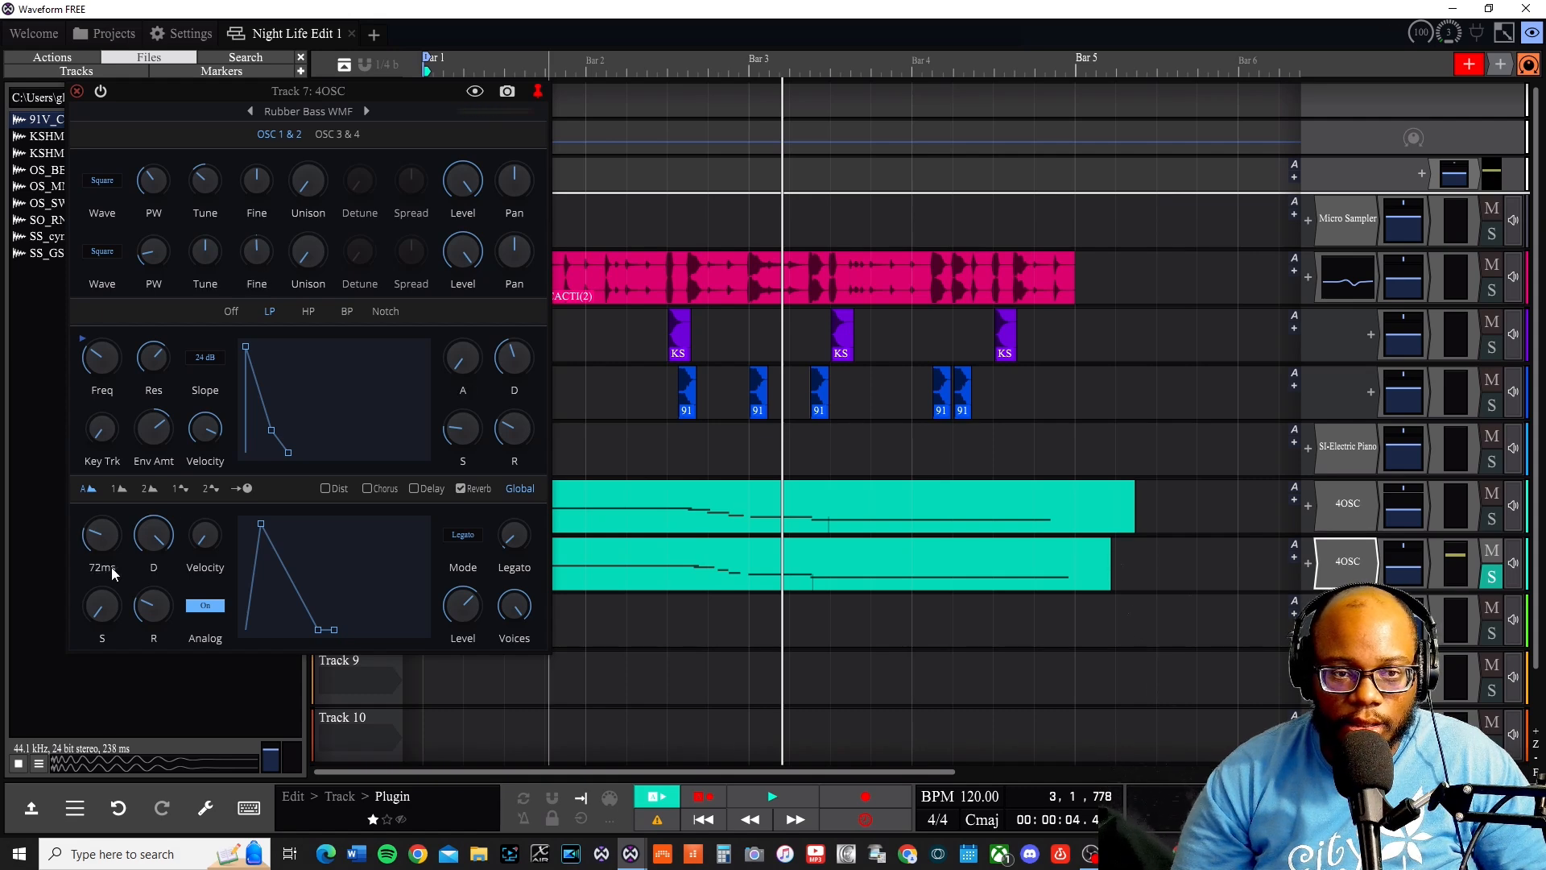
left_click_drag(94, 534, 88, 467)
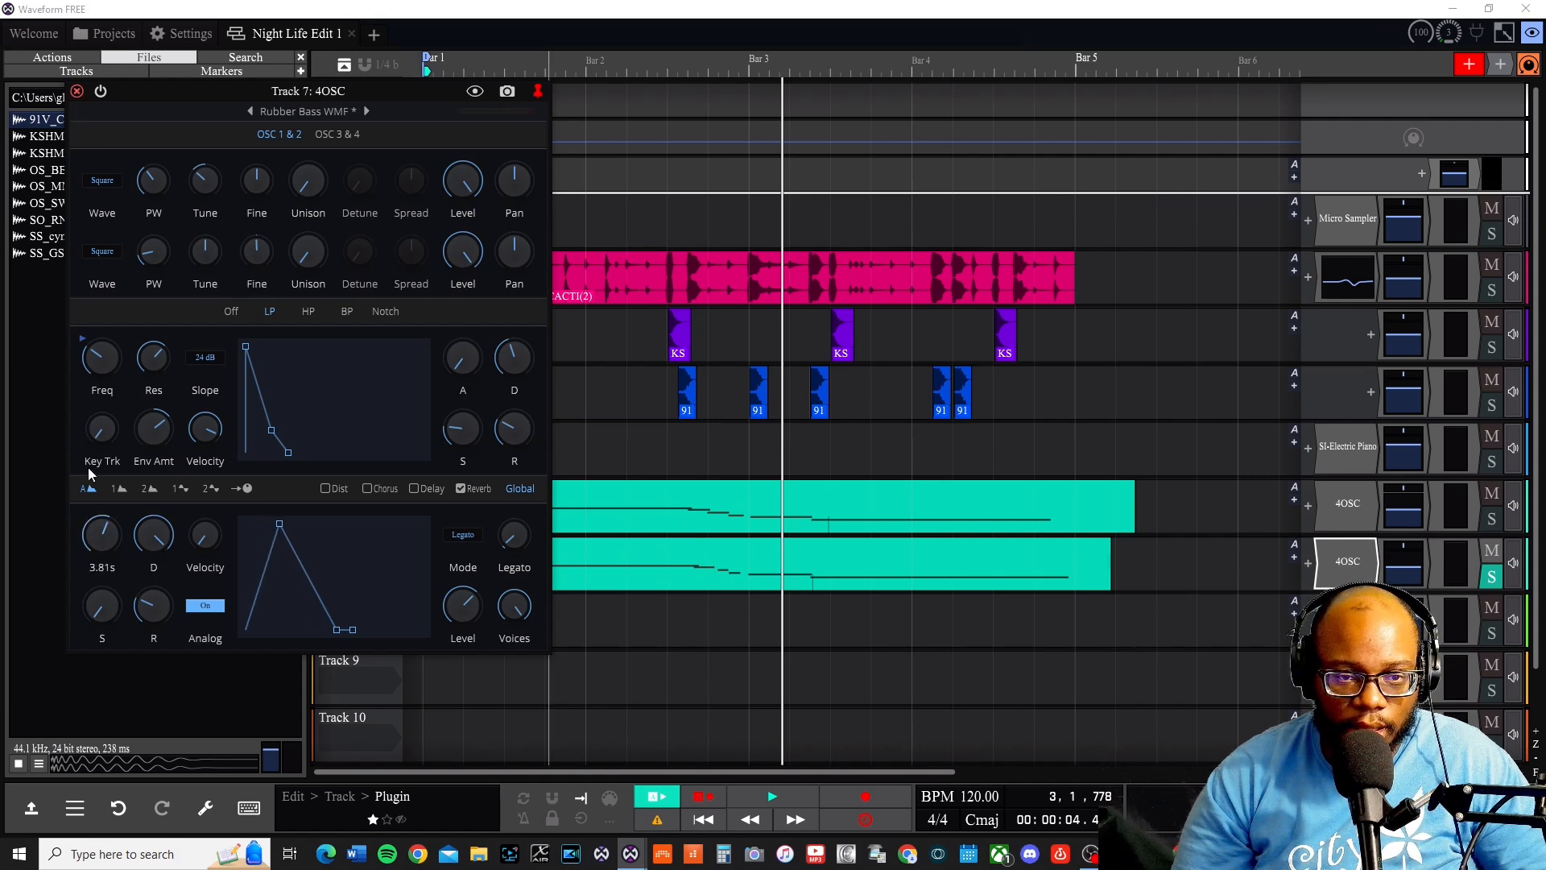
key("space")
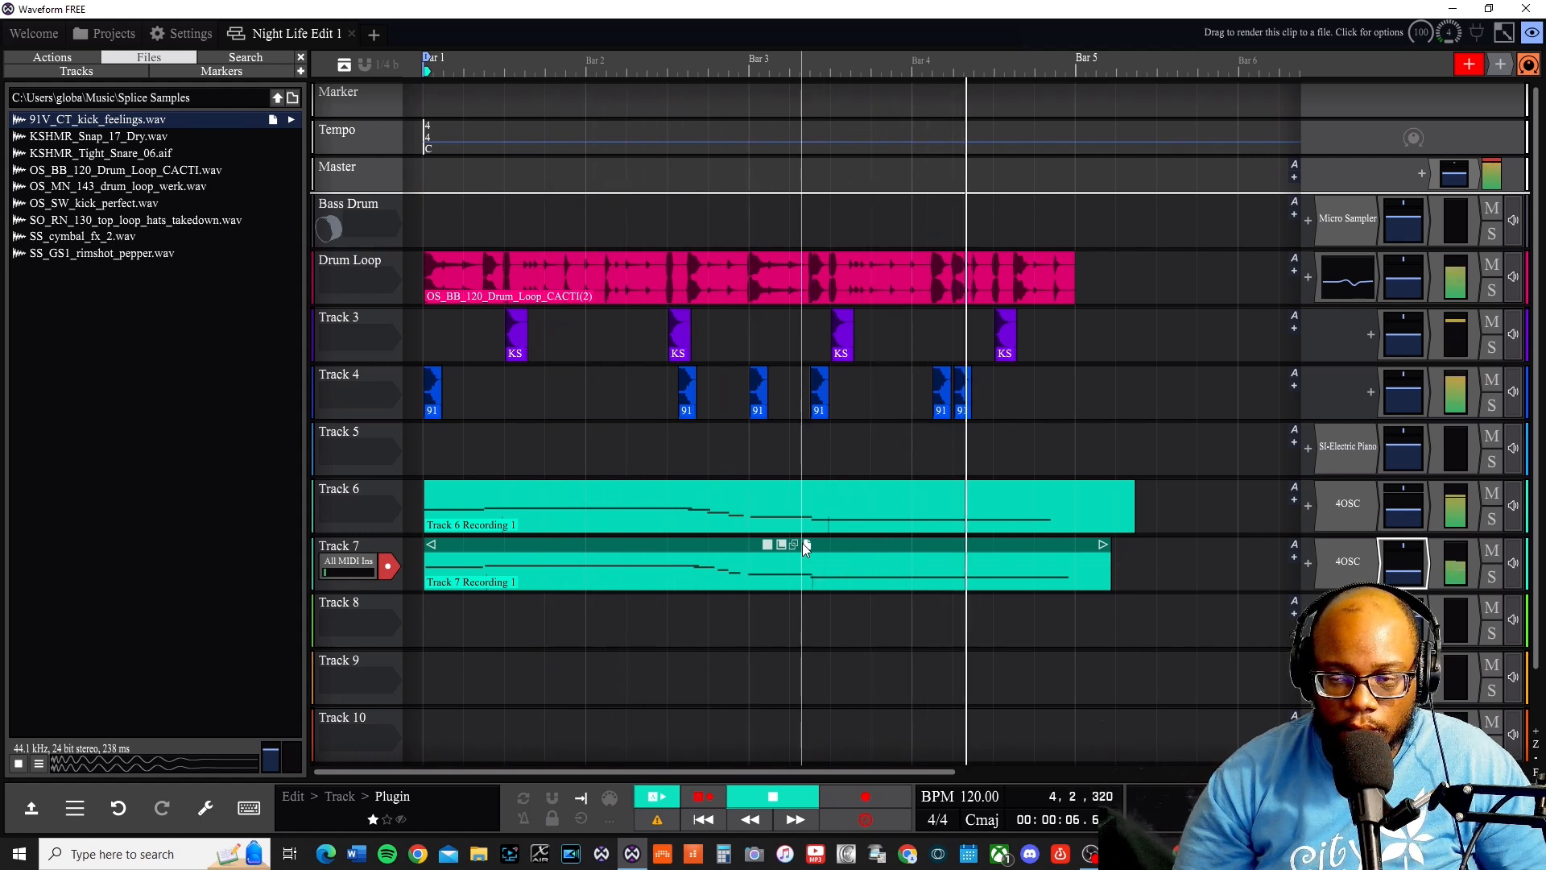
key("space")
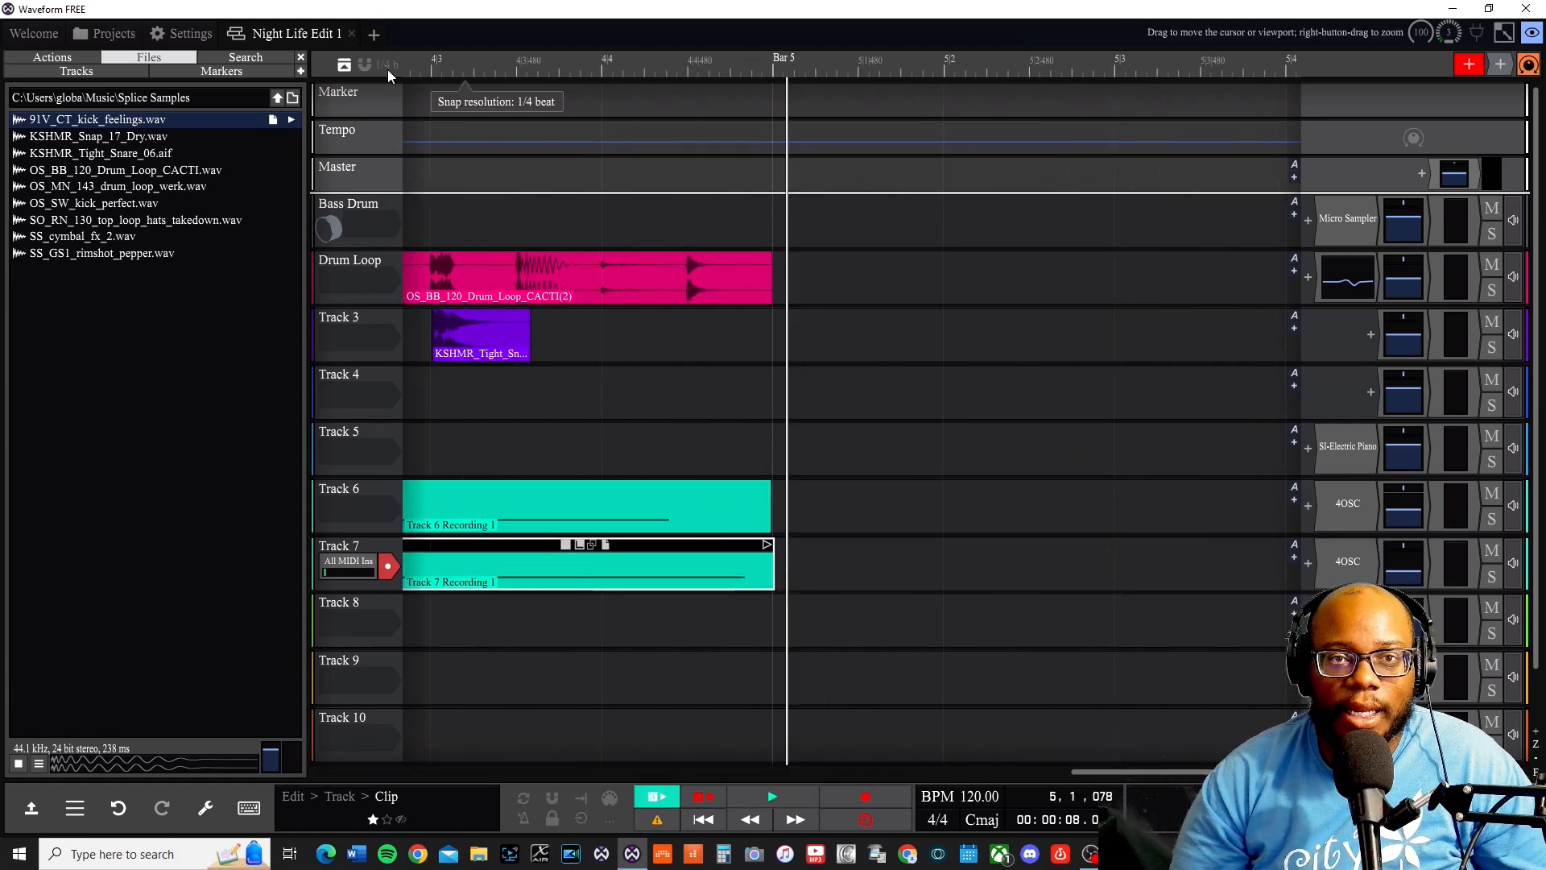
- Turn on snap-to-grid and trim the end of the Track 7 bass clip to bar 5
right_click(732, 68)
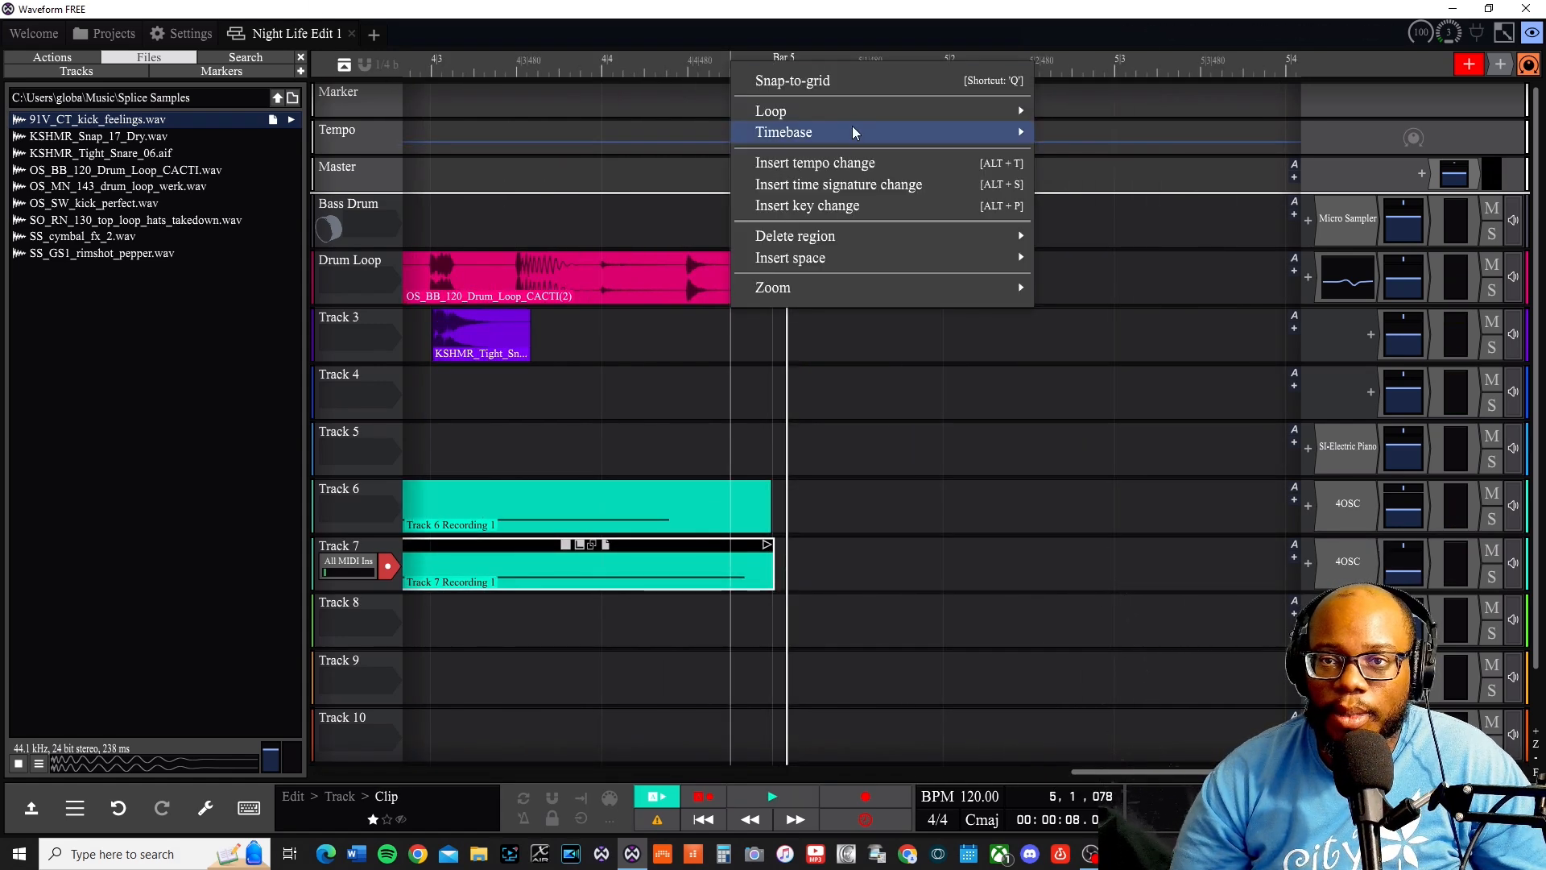
left_click(807, 80)
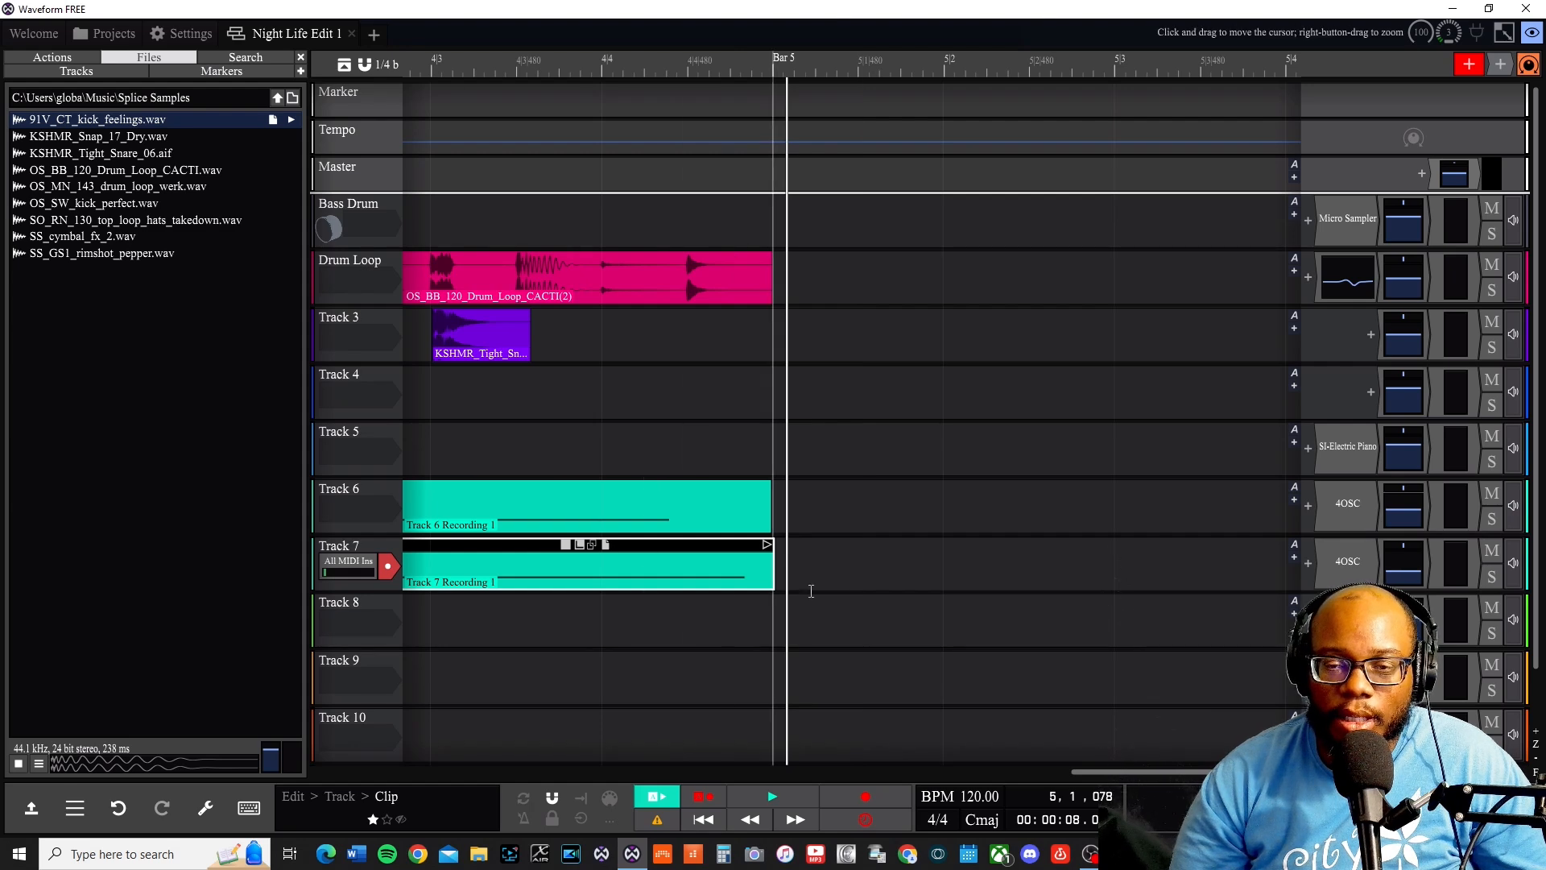
mouse_move(770, 550)
left_mouse_down()
mouse_move(892, 554)
mouse_move(773, 566)
left_mouse_up()
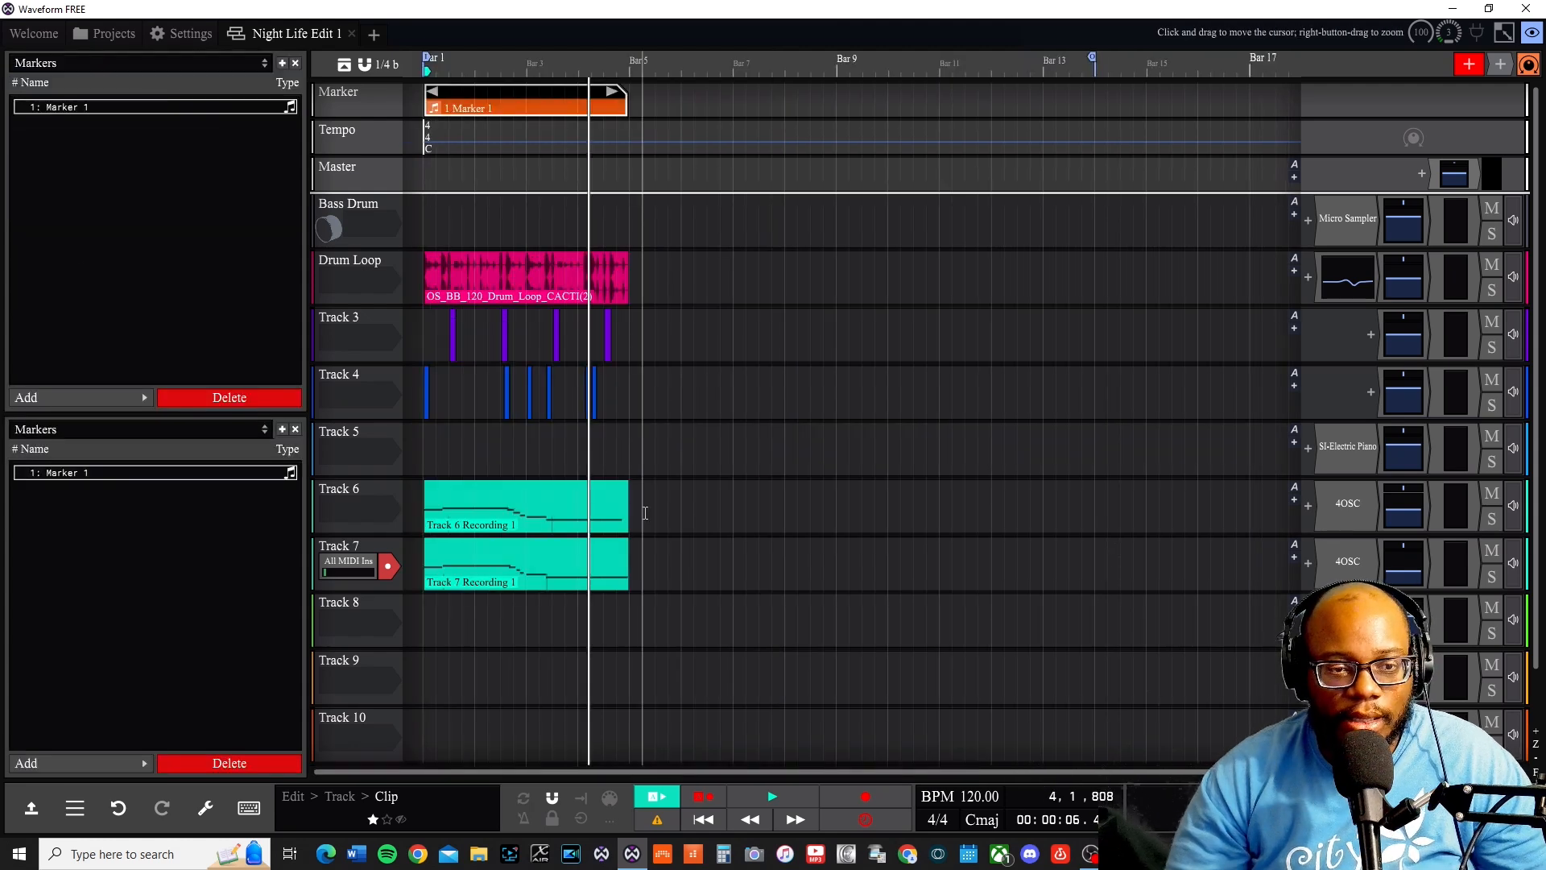